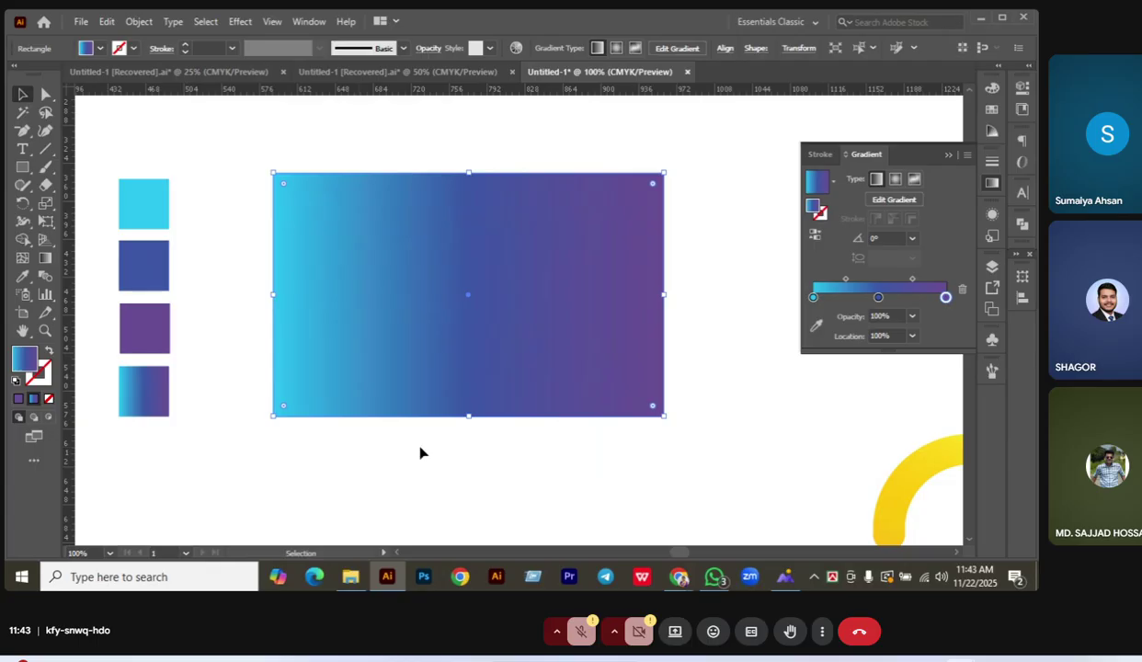
Duplicate the large gradient rectangle, shorten the copy from its top edge and place it over the original's lower part.
click(420, 452)
click(512, 270)
drag(512, 270, 512, 299)
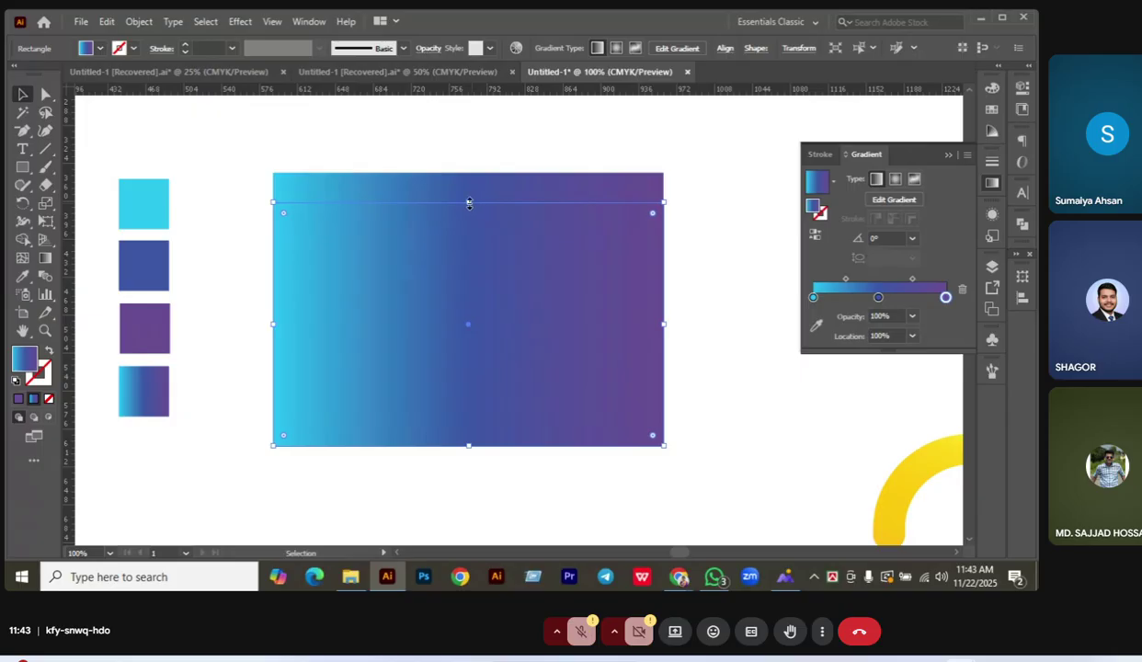
drag(471, 202, 469, 261)
drag(474, 316, 474, 269)
drag(428, 385, 420, 354)
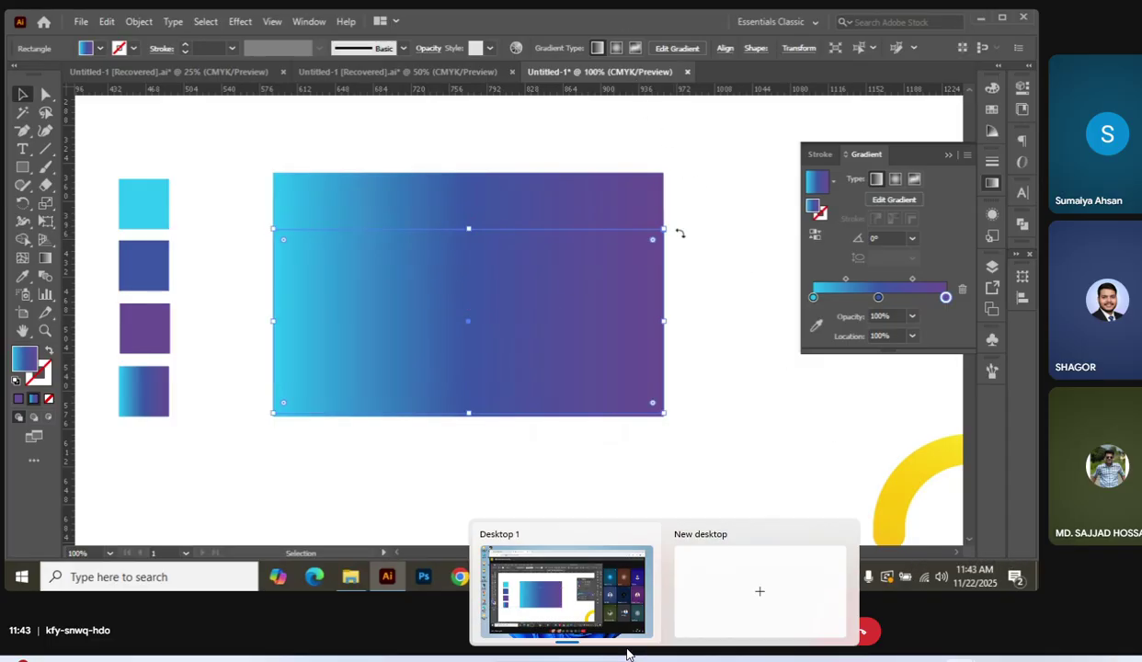
Round the two right corners of the back gradient rectangle to the maximum radius, about 115.56 pt.
key(Delete)
click(657, 200)
click(45, 95)
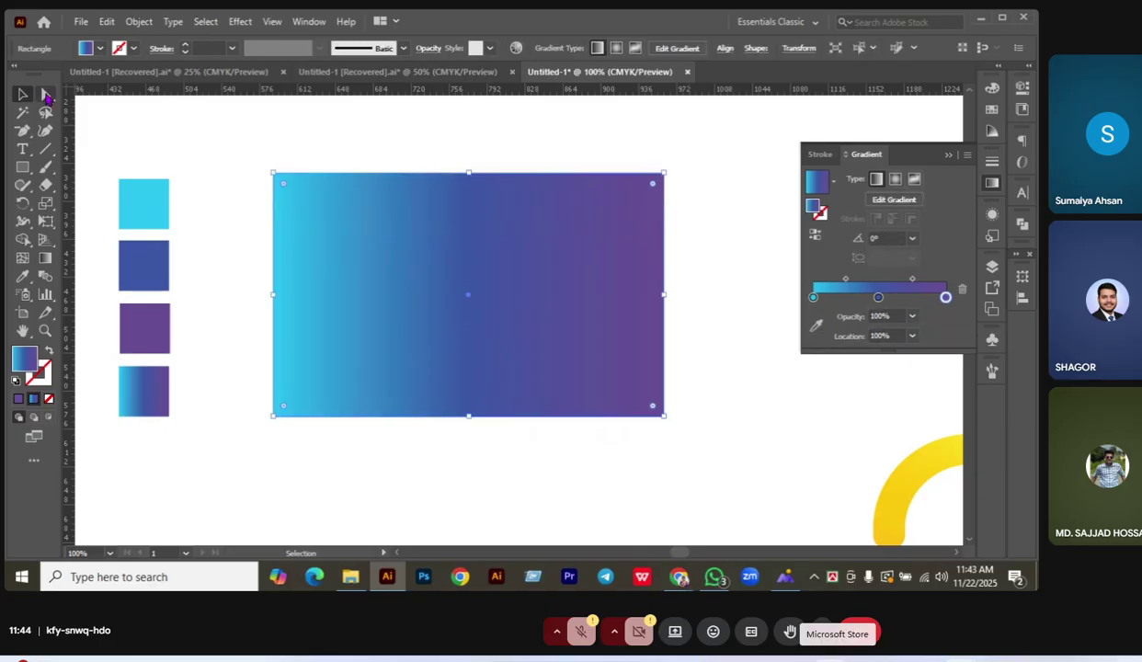
click(664, 174)
shift+click(663, 416)
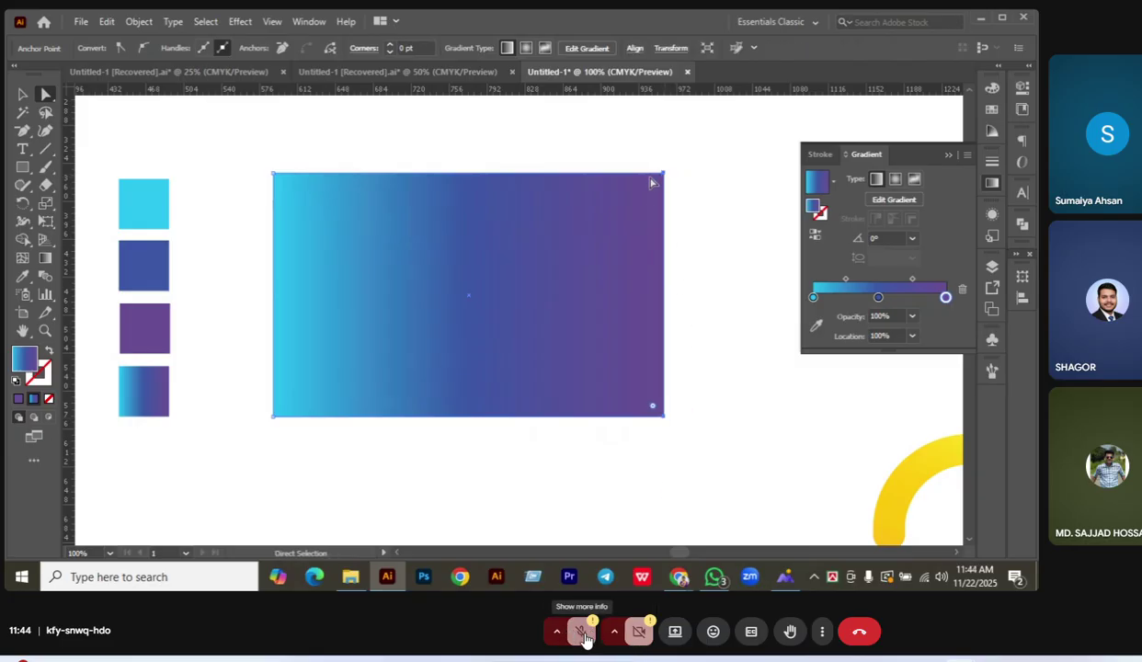
drag(655, 189, 588, 239)
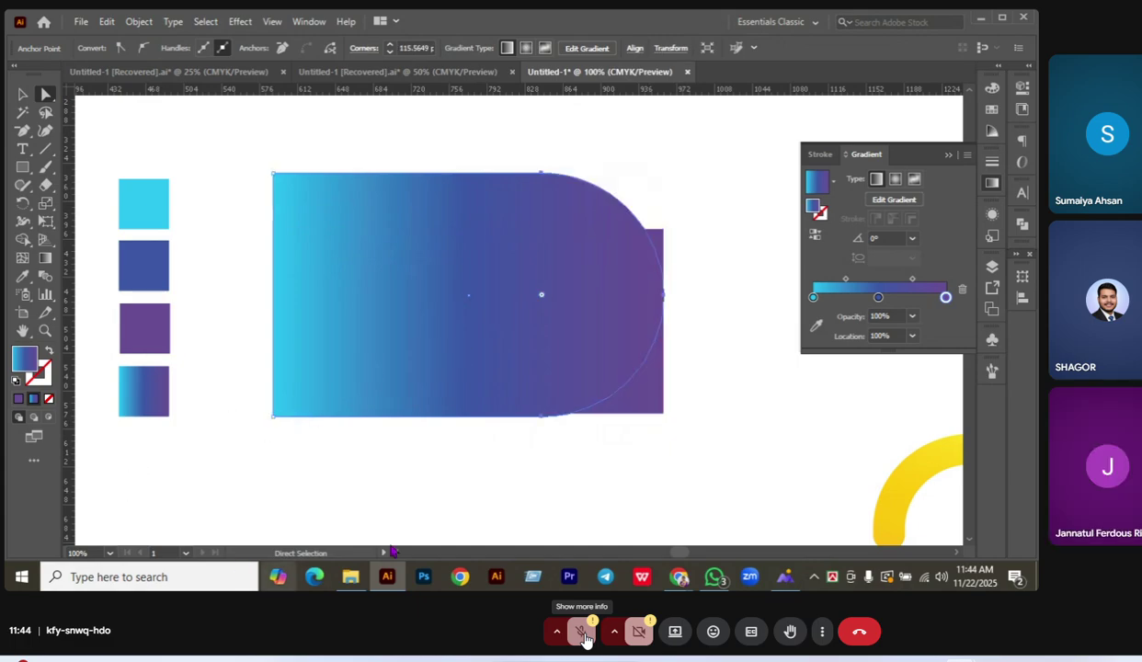
Nudge the front gradient rectangle down so its bottom edge lines up with the back shape's bottom edge.
click(694, 434)
click(664, 405)
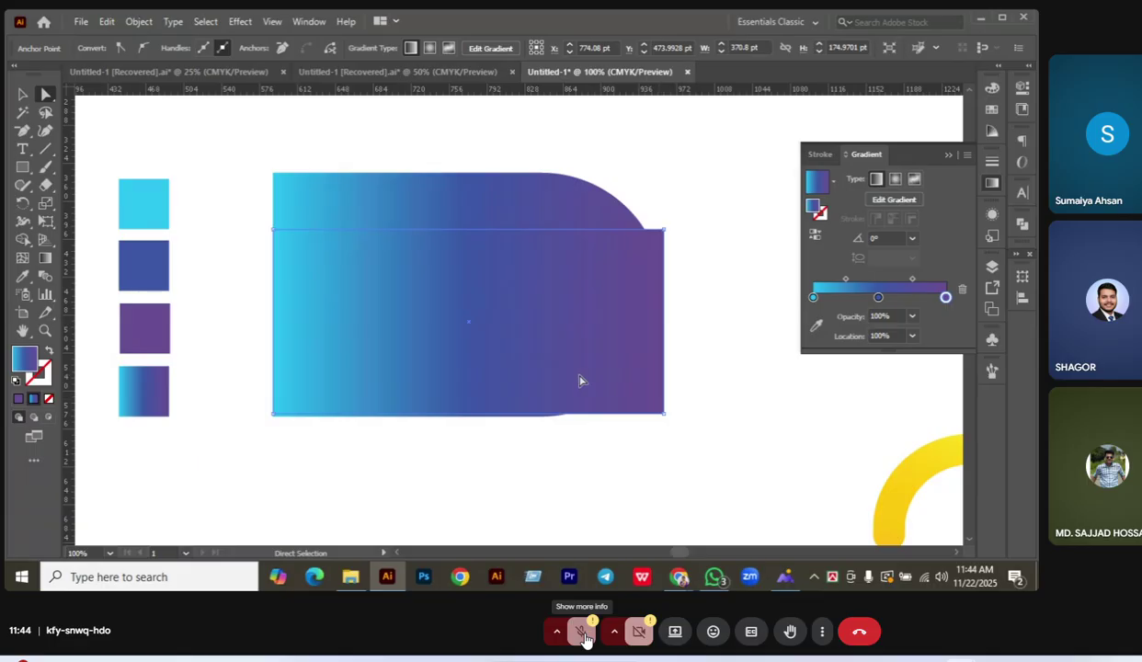
key(Down)
key(Down)
key(Down)
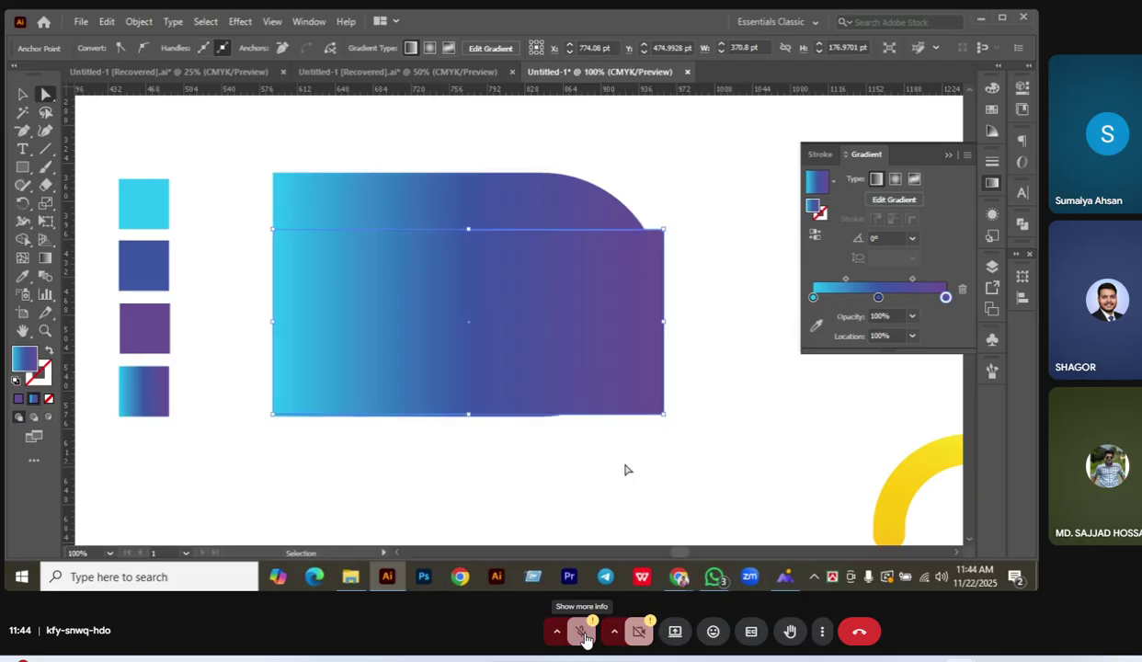
click(596, 478)
click(556, 380)
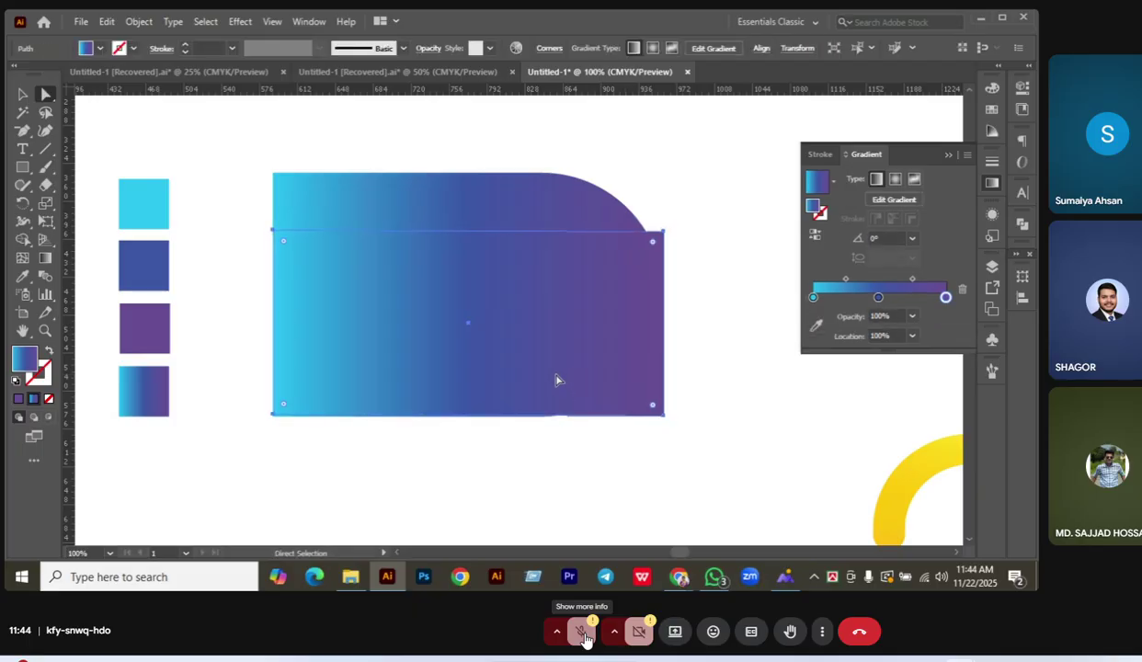
click(489, 484)
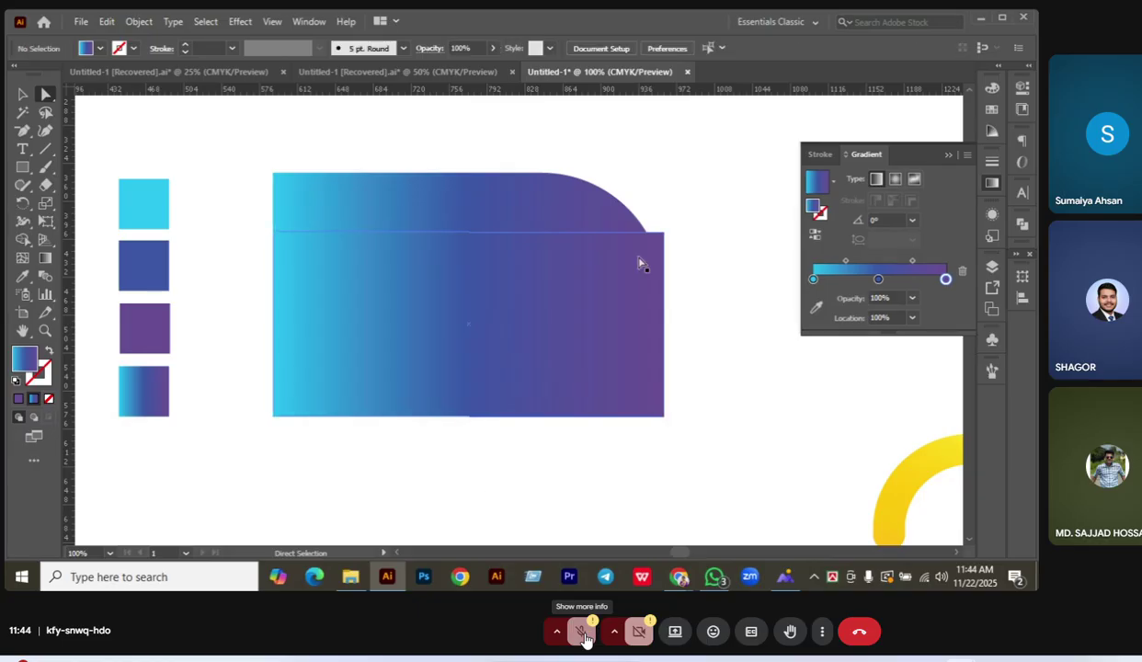
Try rounding the front gradient rectangle's two right corners to about 87.48 pt.
drag(652, 180, 687, 338)
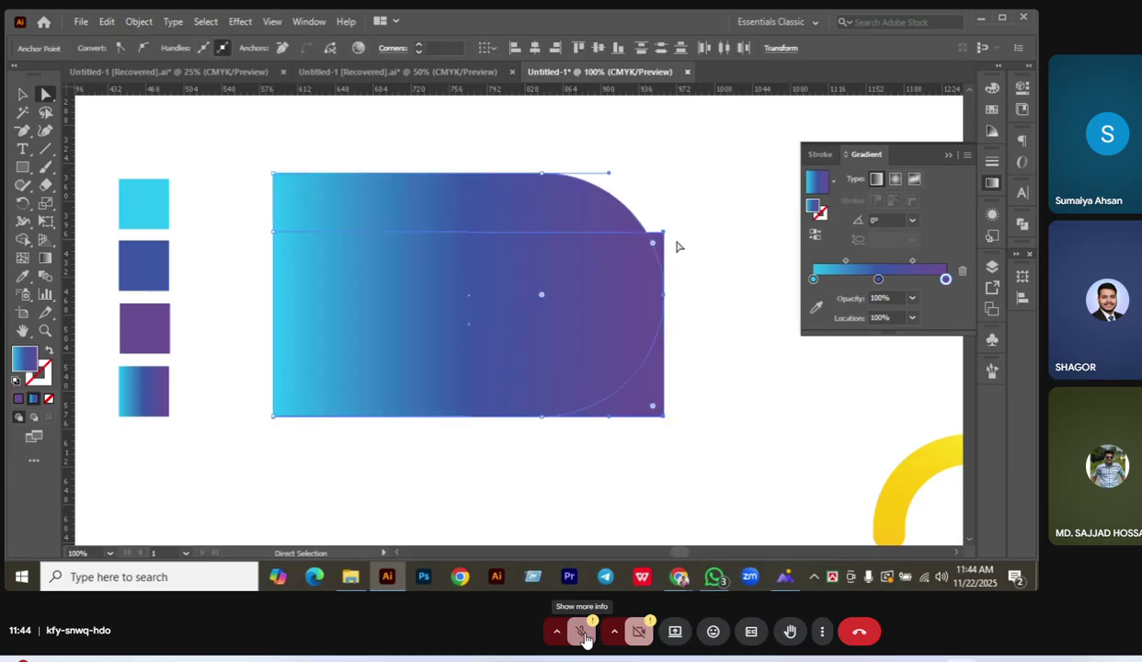
drag(662, 234, 666, 235)
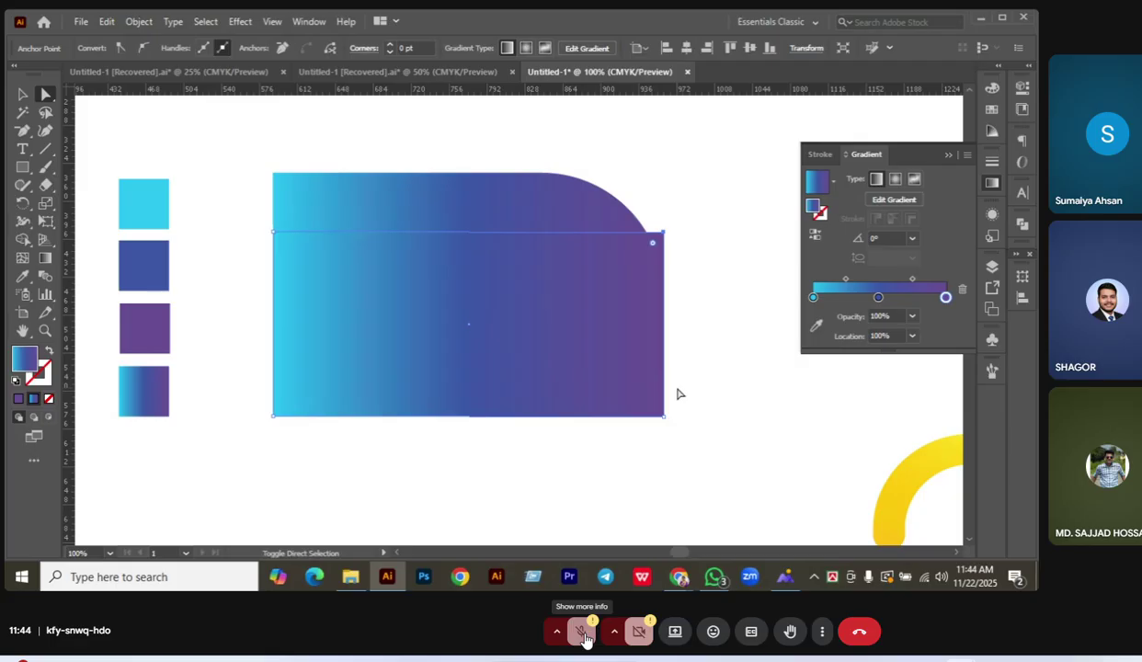
drag(668, 422, 663, 426)
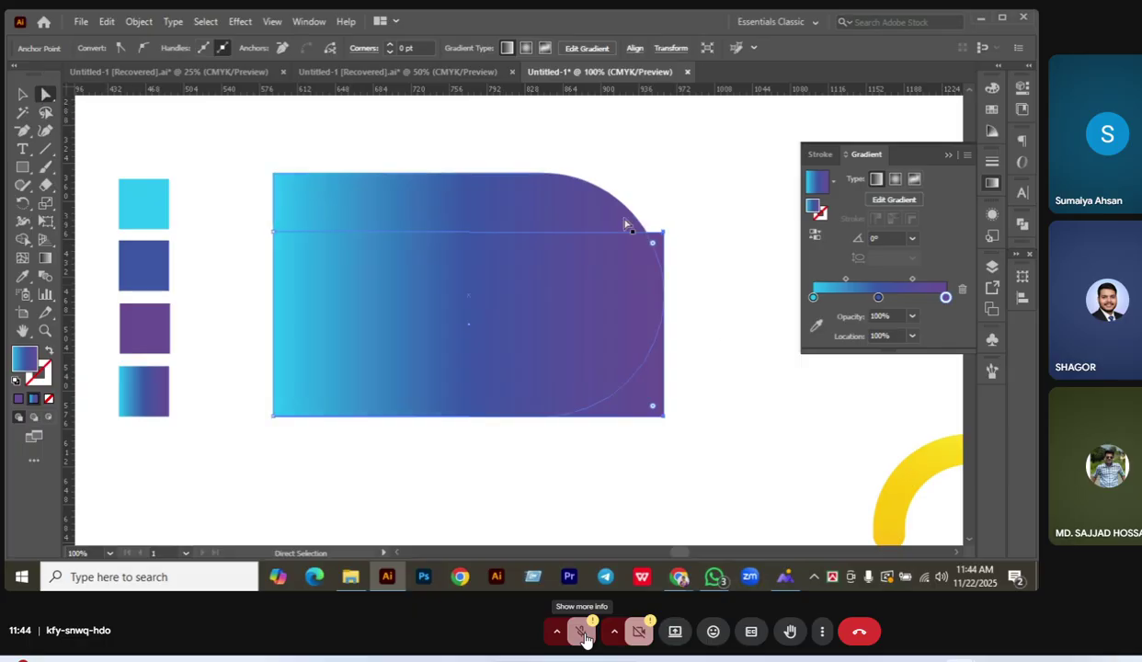
drag(652, 245, 204, 319)
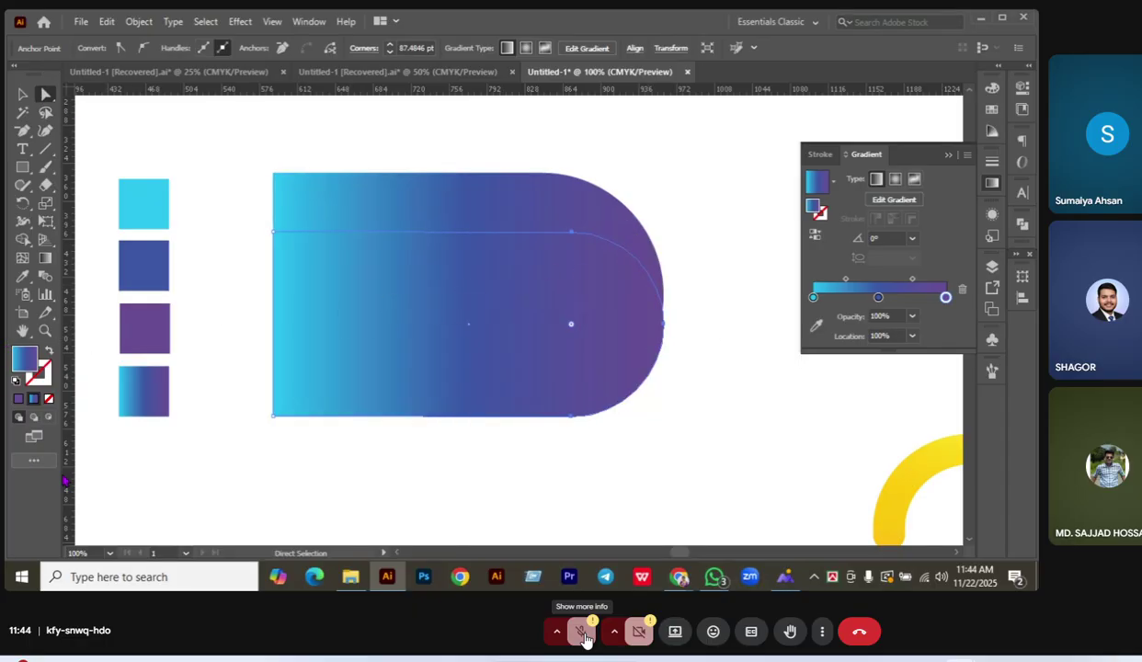
Nudge the front gradient shape up slightly and return its two right corners to square.
click(768, 336)
click(553, 315)
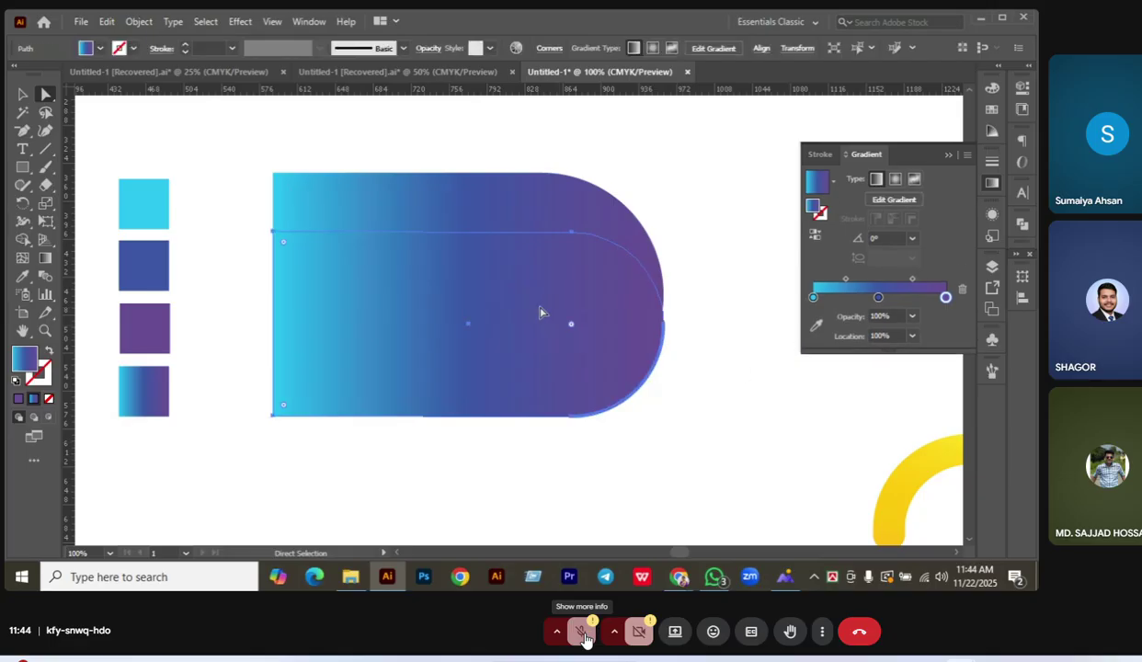
key(Up)
key(Up)
key(Up)
key(Up)
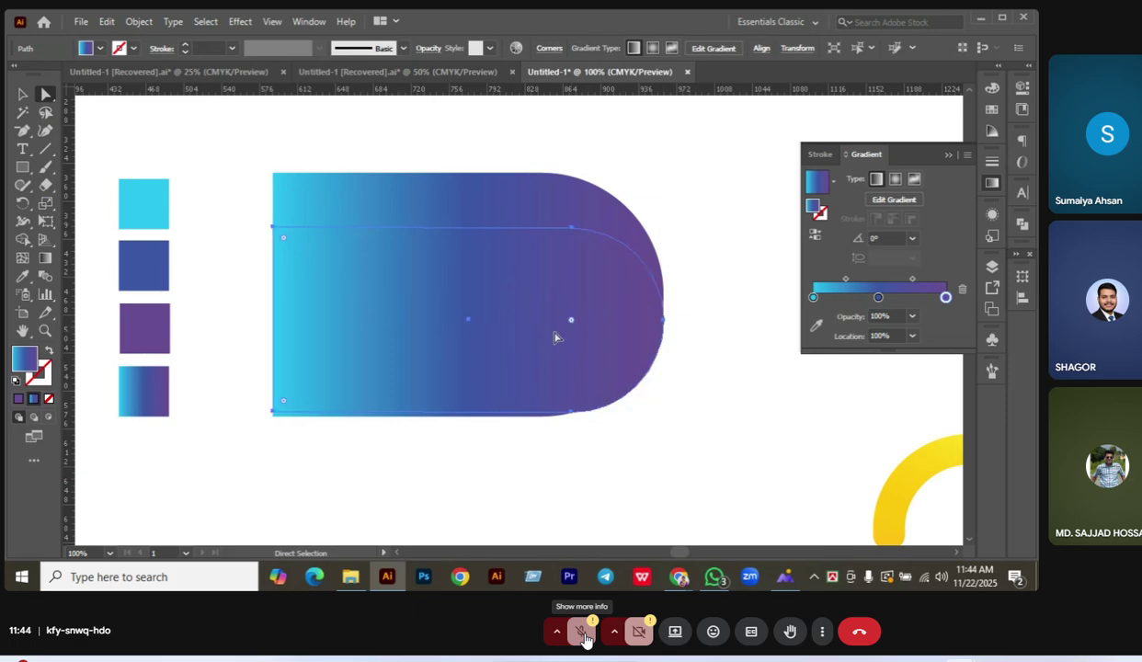
drag(571, 326, 648, 497)
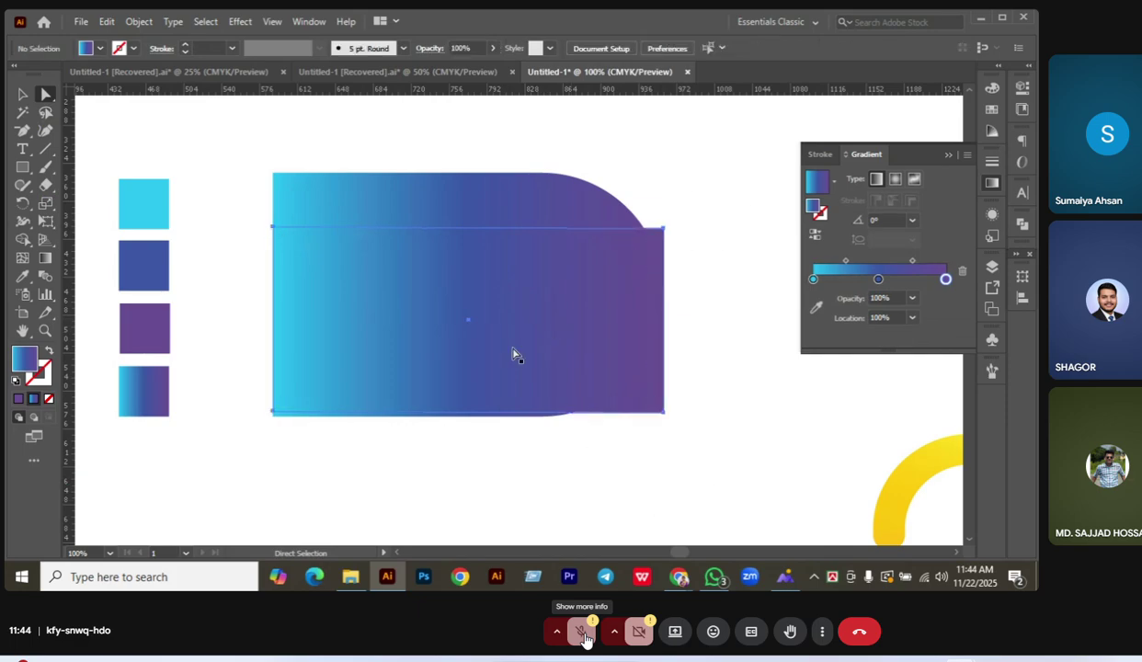
Extend the front rectangle's top edge slightly upward and pull its right edge inward from the back shape's curved end.
click(487, 331)
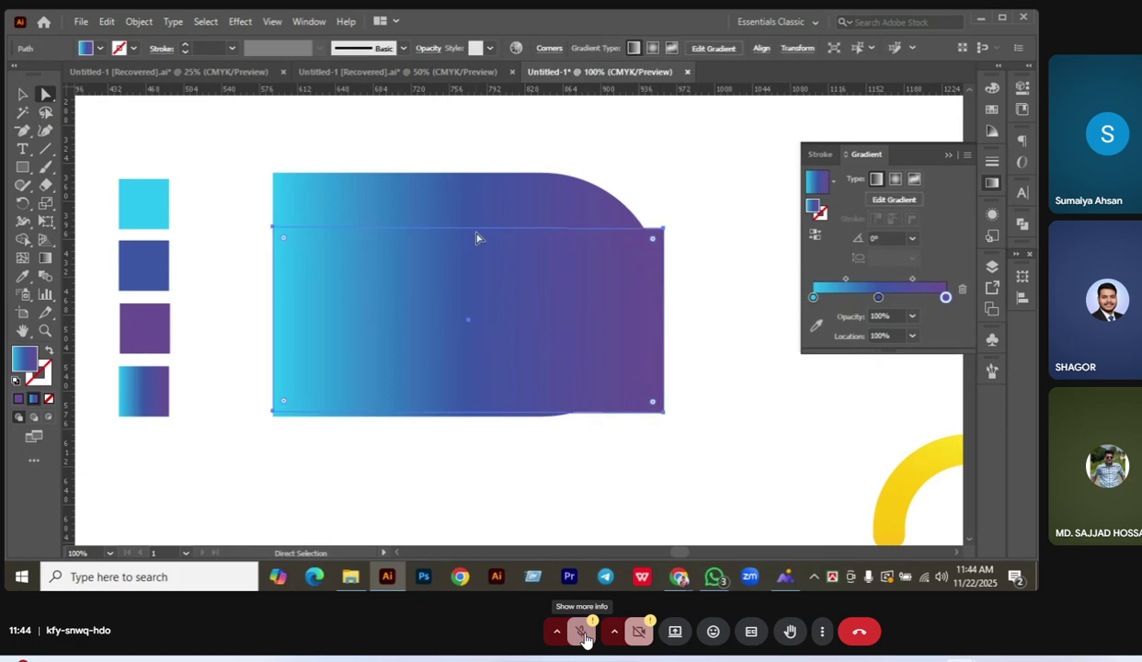
click(23, 93)
drag(471, 228, 468, 220)
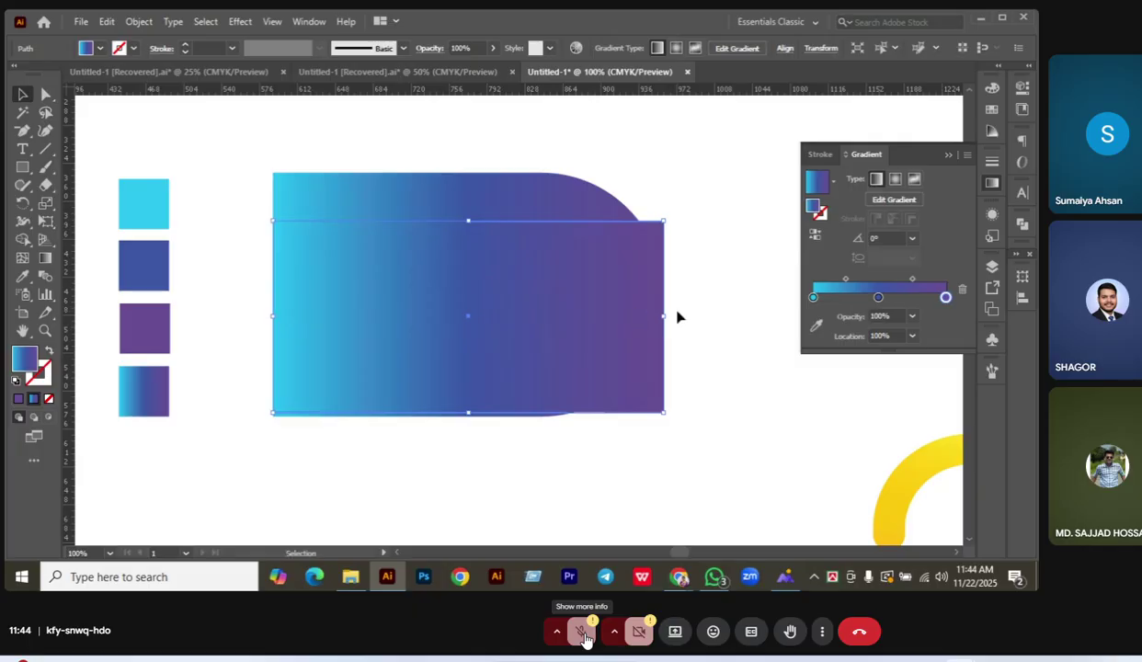
drag(662, 316, 636, 318)
click(668, 334)
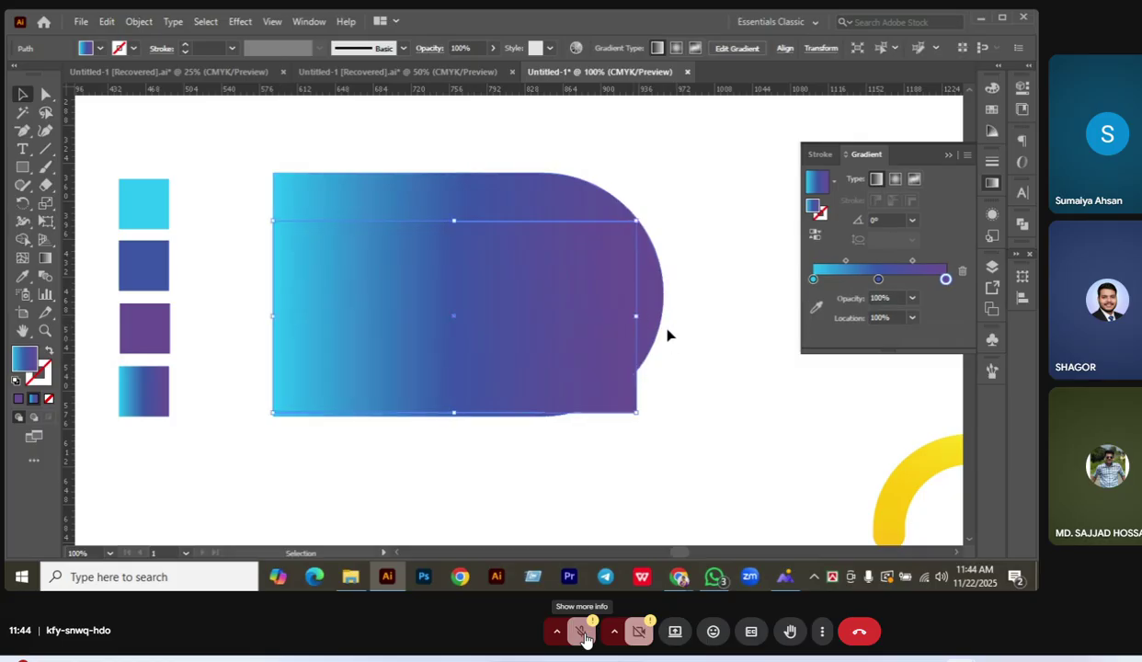
Fill the front rectangle with the light cyan sampled from the cyan swatch square using the Eyedropper.
click(588, 247)
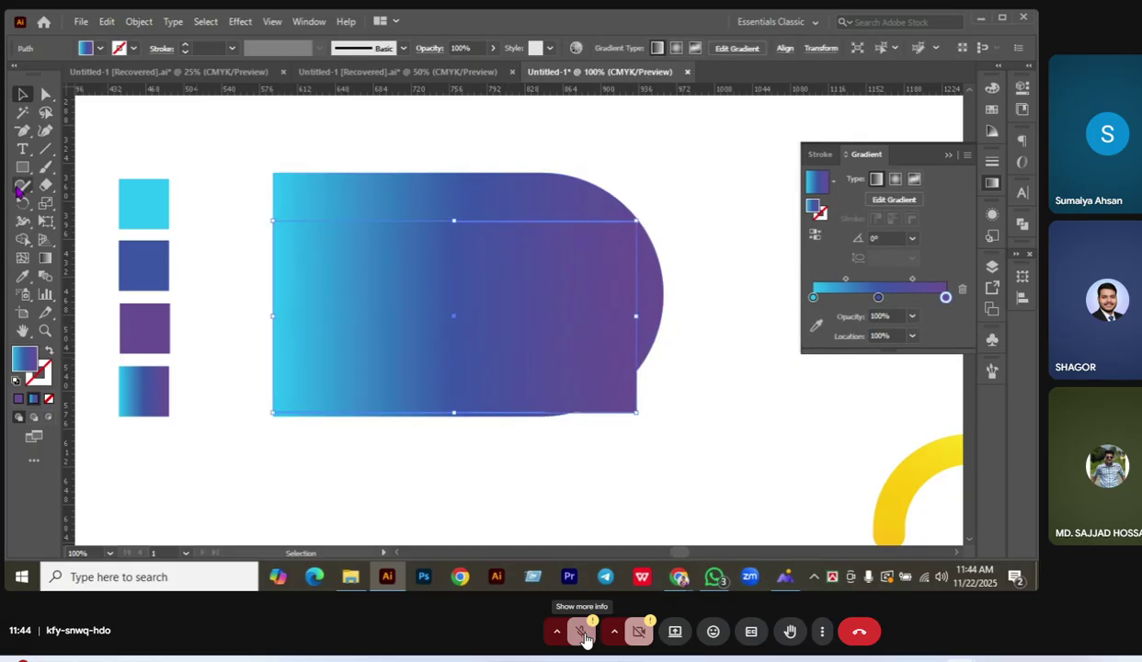
click(23, 276)
click(142, 195)
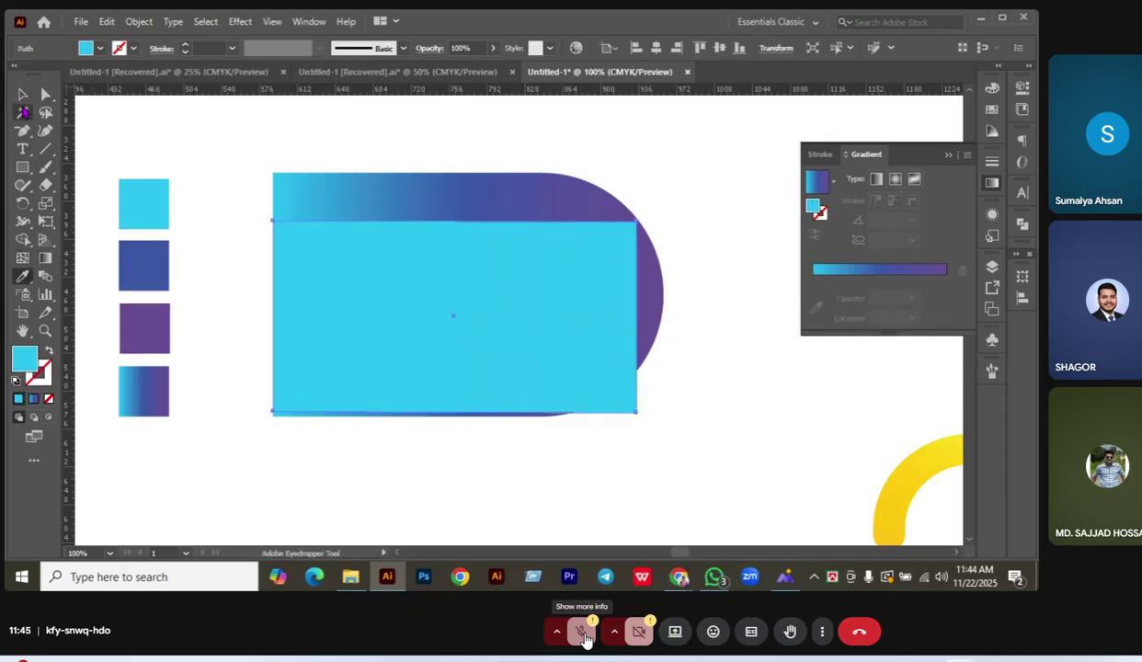
click(23, 95)
click(832, 186)
click(691, 309)
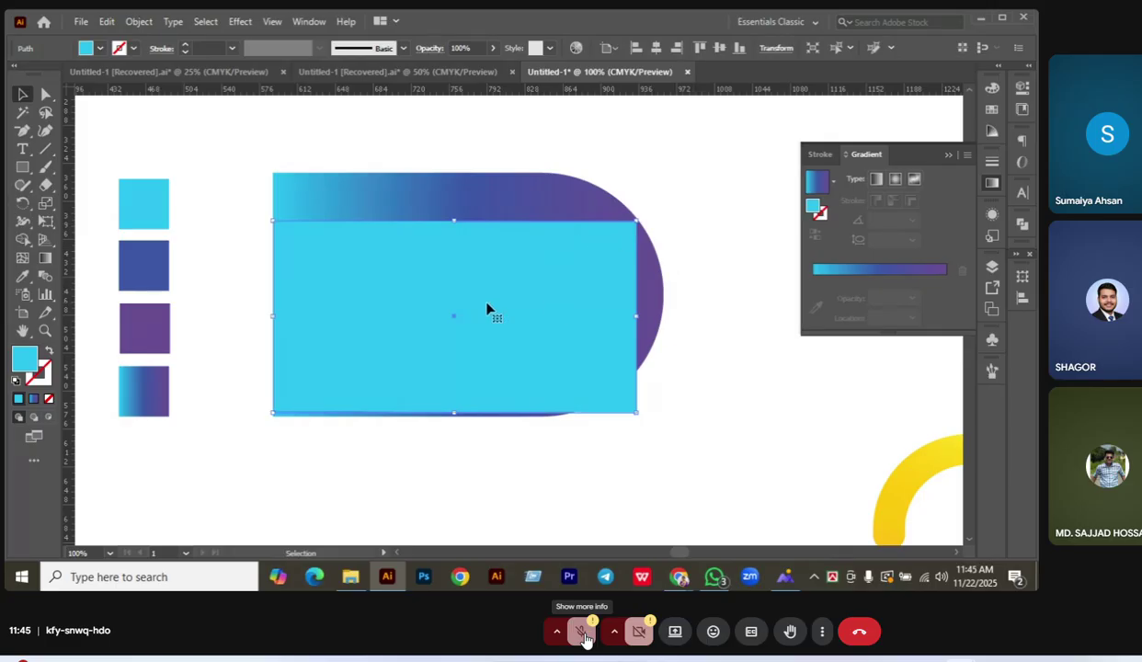
Try rounding the cyan rectangle's two right corners to about 90.46 pt, and undo the rounding.
click(45, 94)
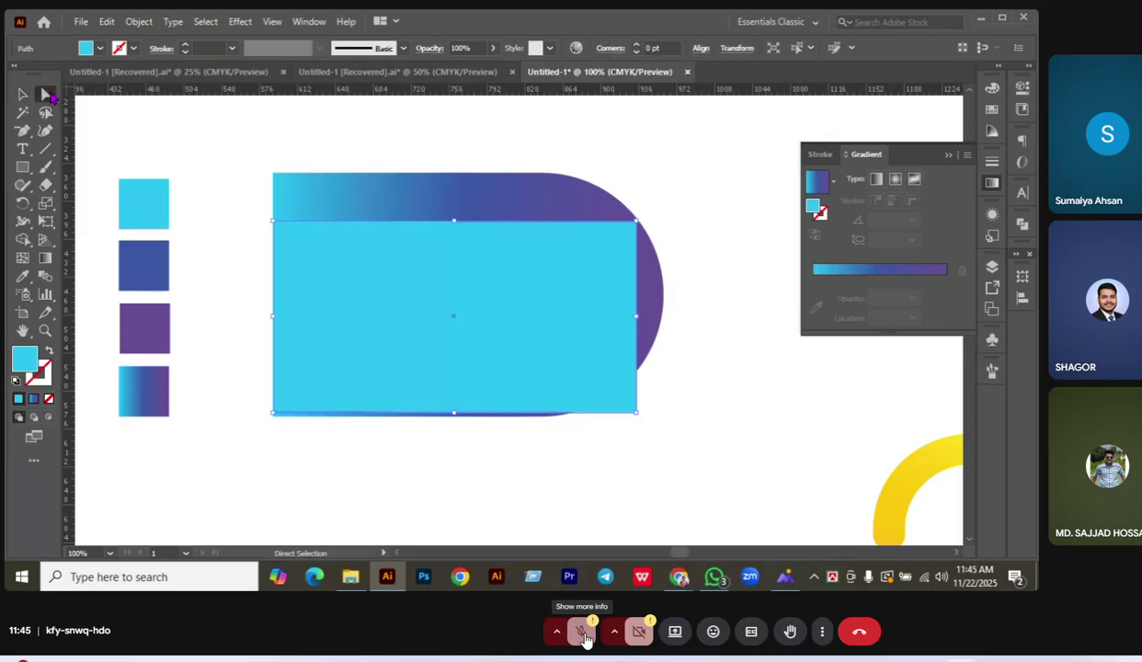
click(637, 225)
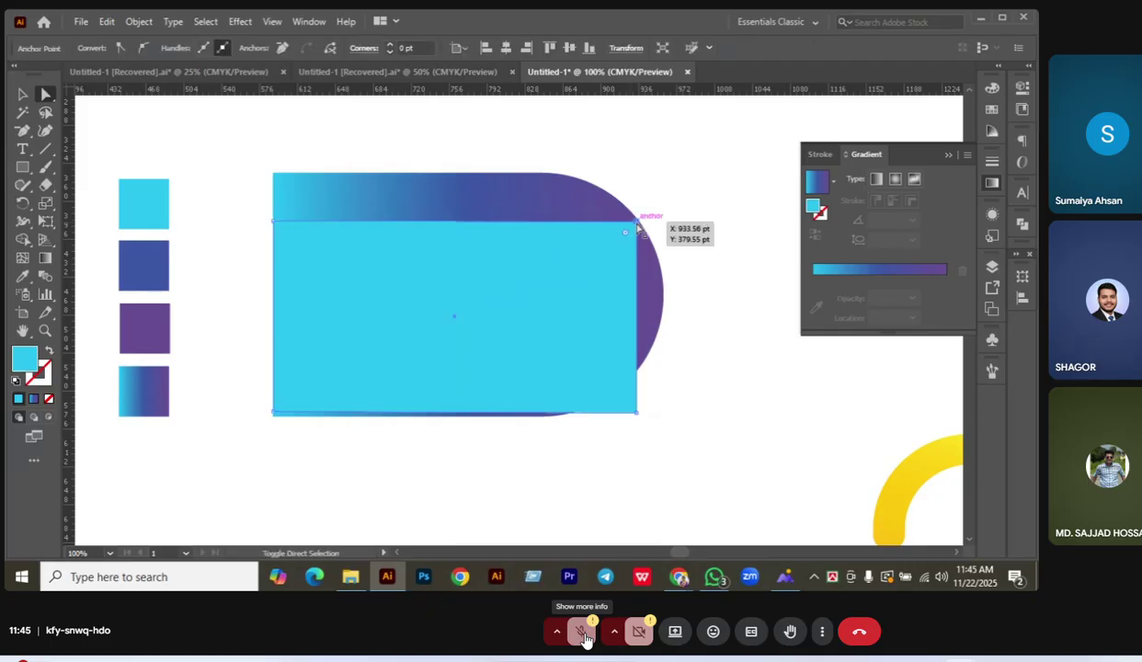
shift+click(637, 412)
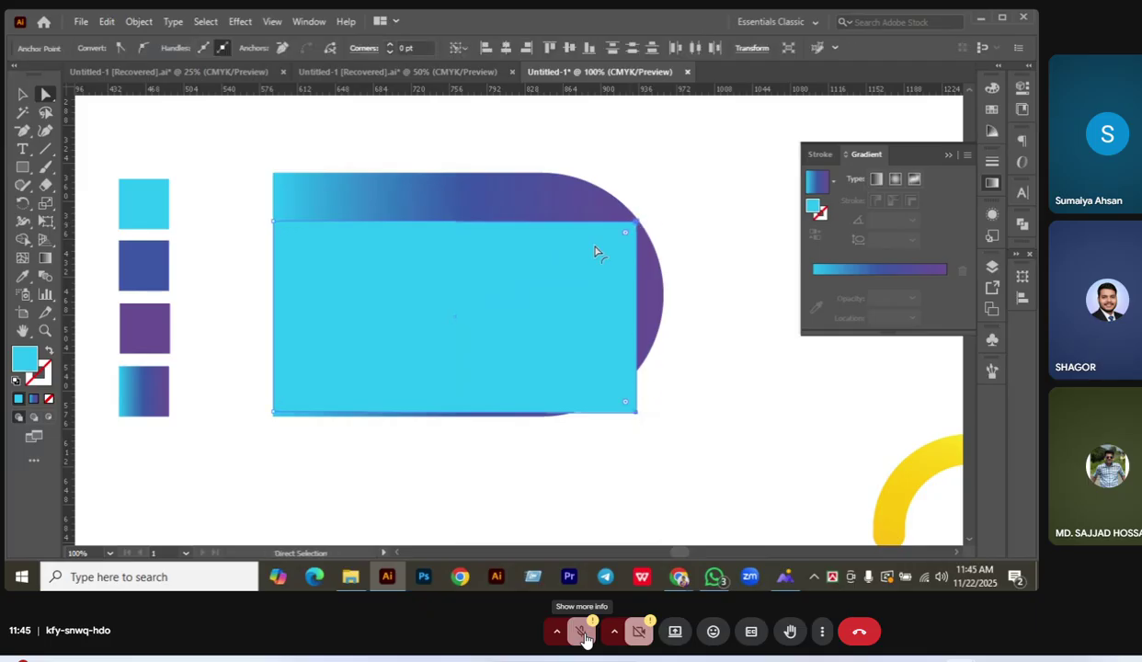
drag(625, 233, 433, 305)
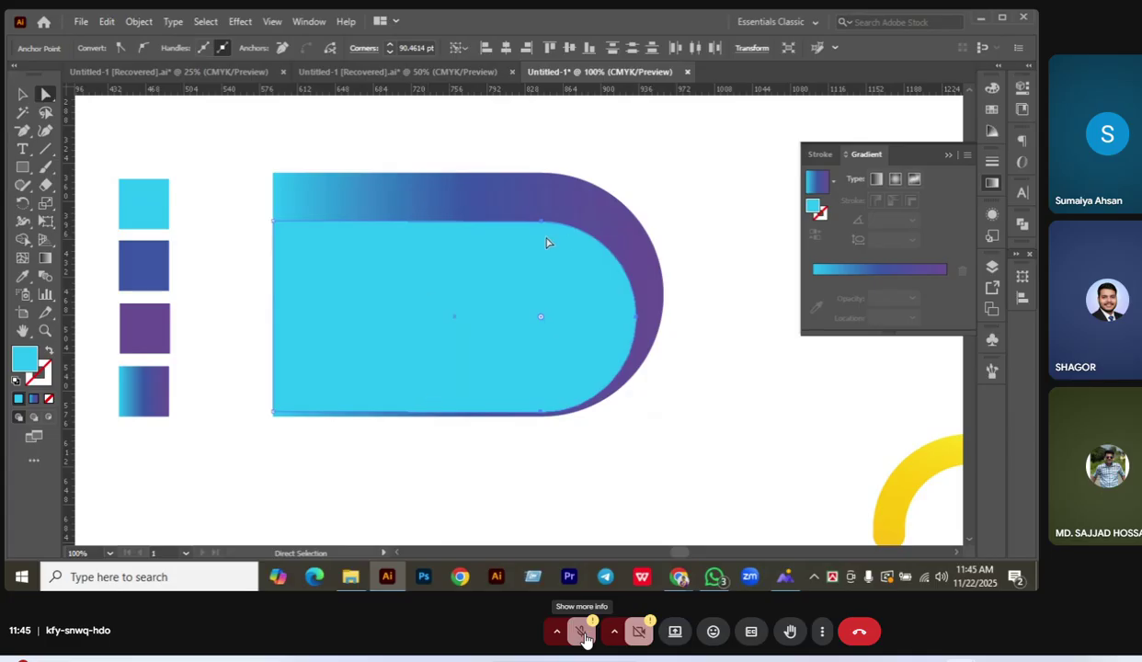
key(ctrl+z)
Stretch the cyan rectangle's top edge slightly upward and nudge it down to meet the back shape's bottom edge.
click(429, 223)
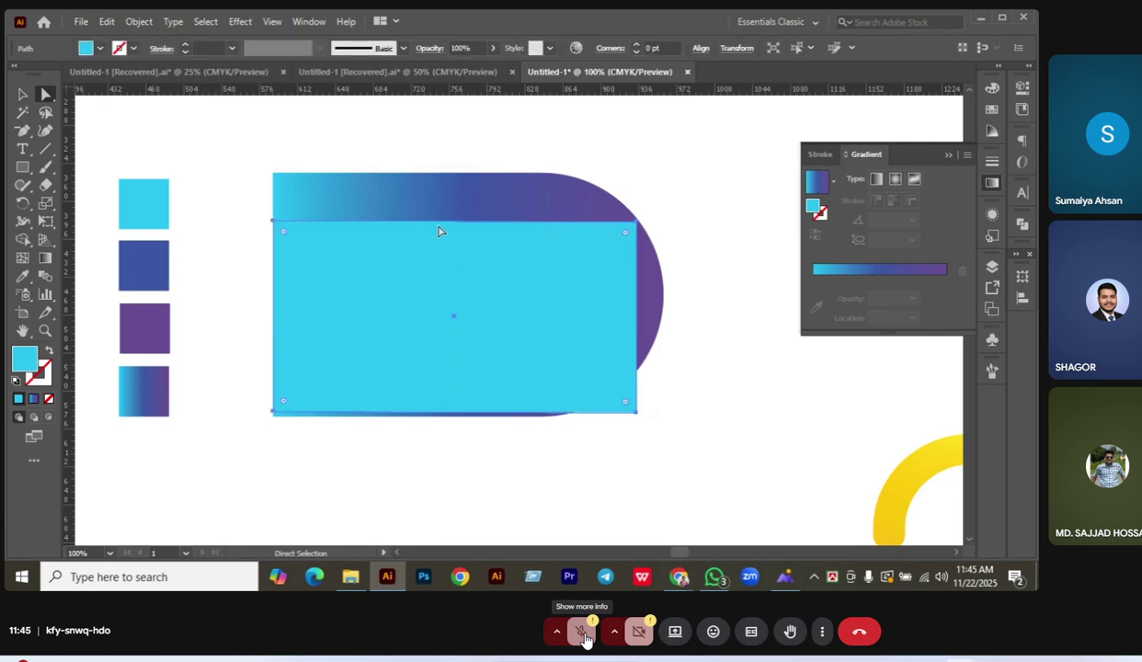
key(v)
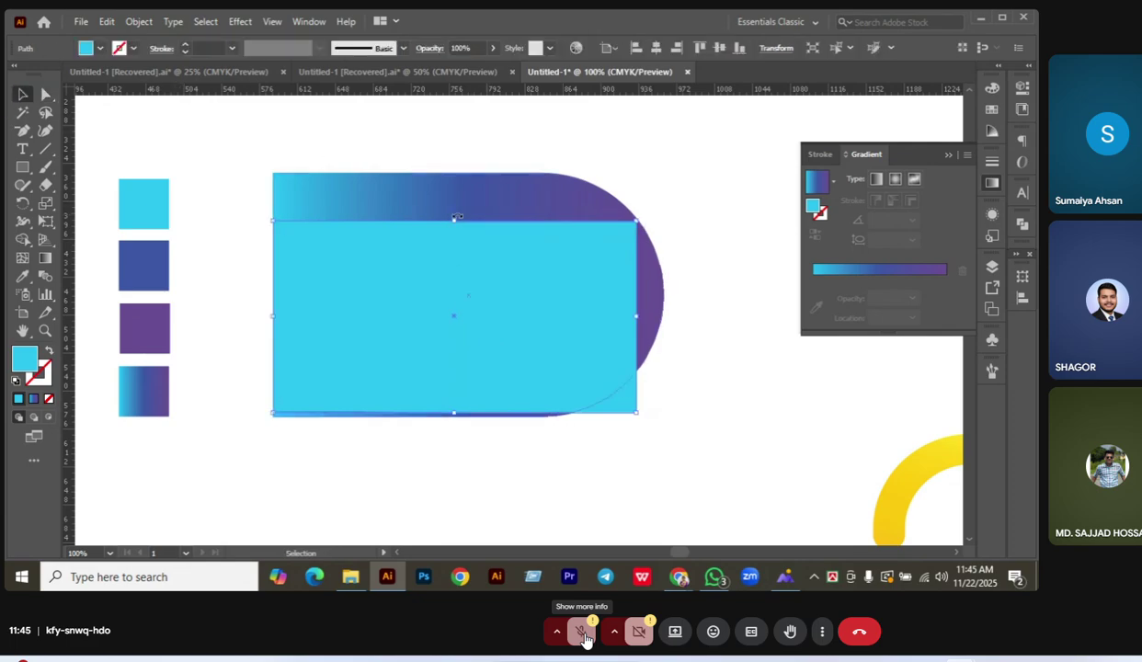
drag(454, 221, 454, 212)
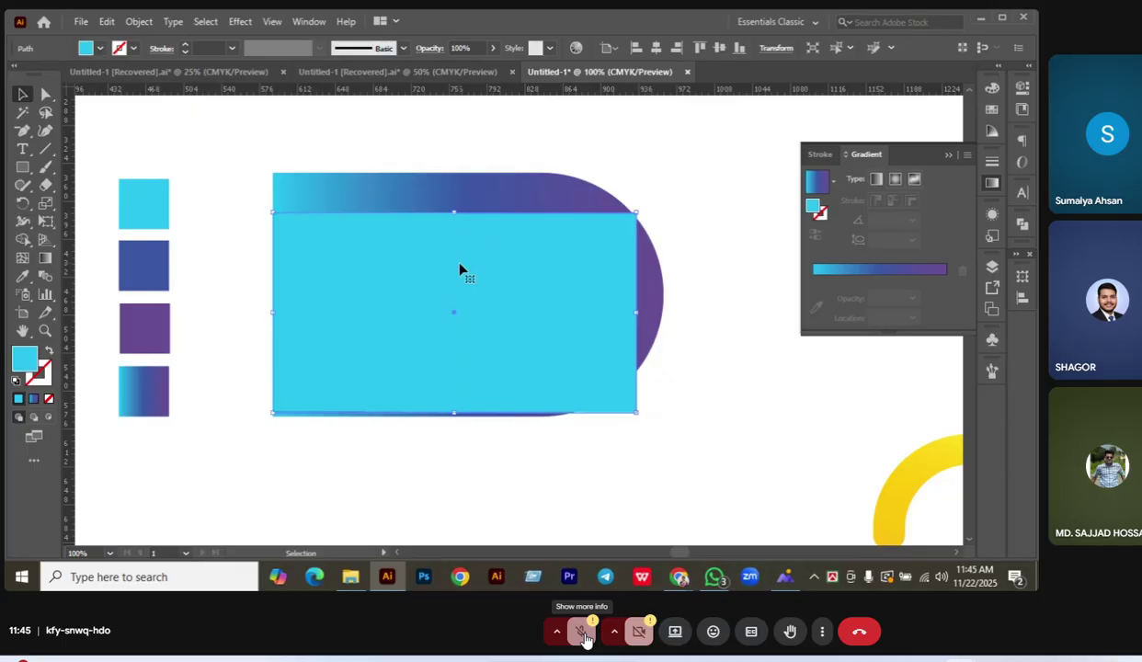
key(Down)
key(Down)
key(Down)
key(Down)
key(Down)
key(Down)
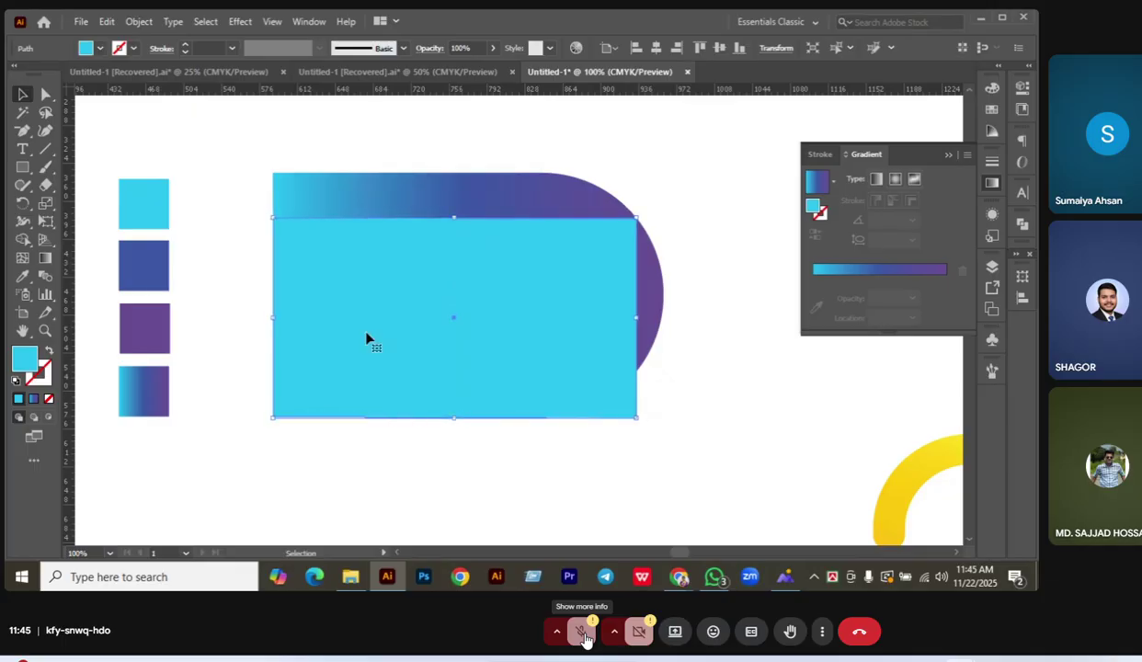
Round the cyan rectangle's two right corners to the maximum radius, about 94.40 pt.
key(a)
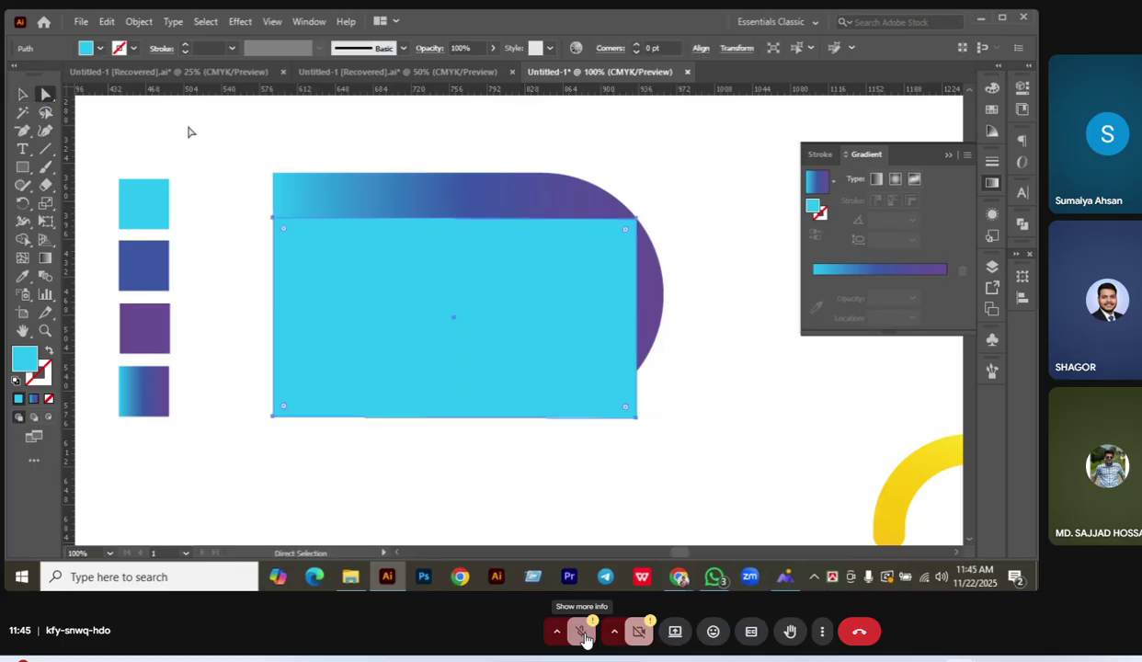
click(635, 223)
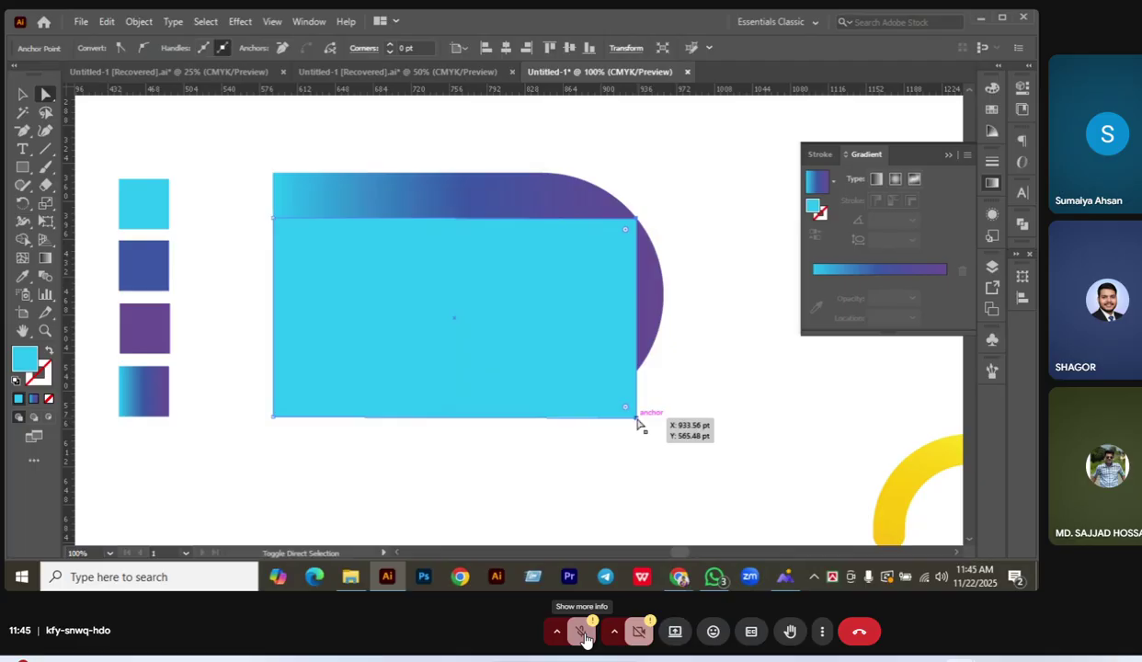
drag(625, 234, 432, 303)
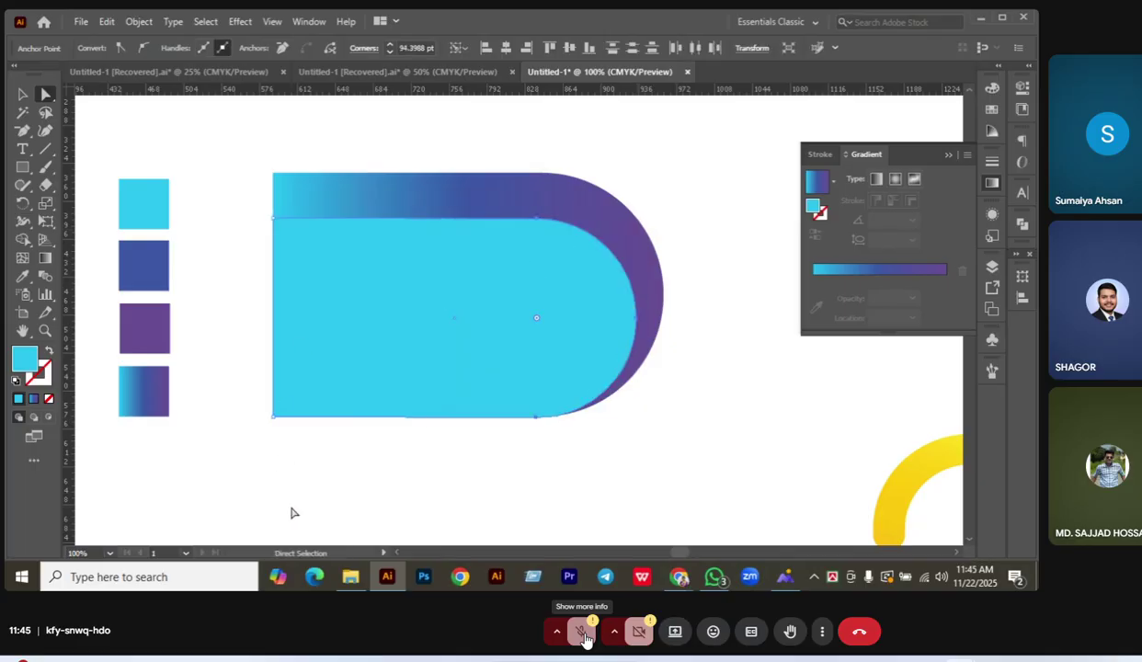
Put the floating Gradient panel away and clear the selection on the artboard.
click(377, 158)
drag(377, 158, 629, 420)
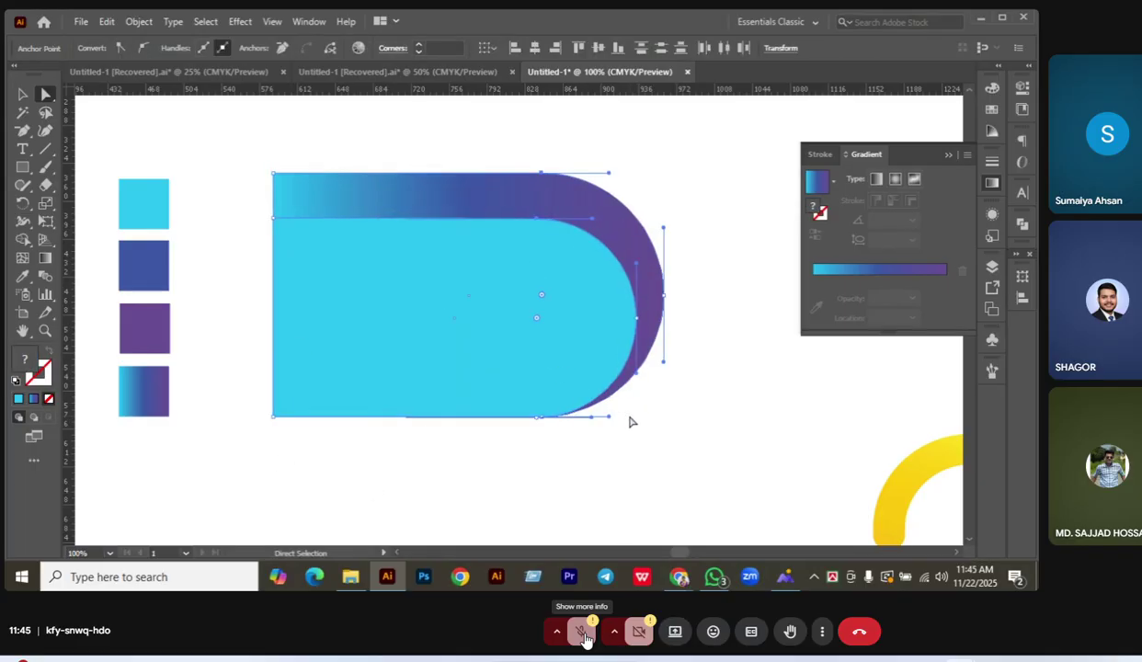
click(23, 93)
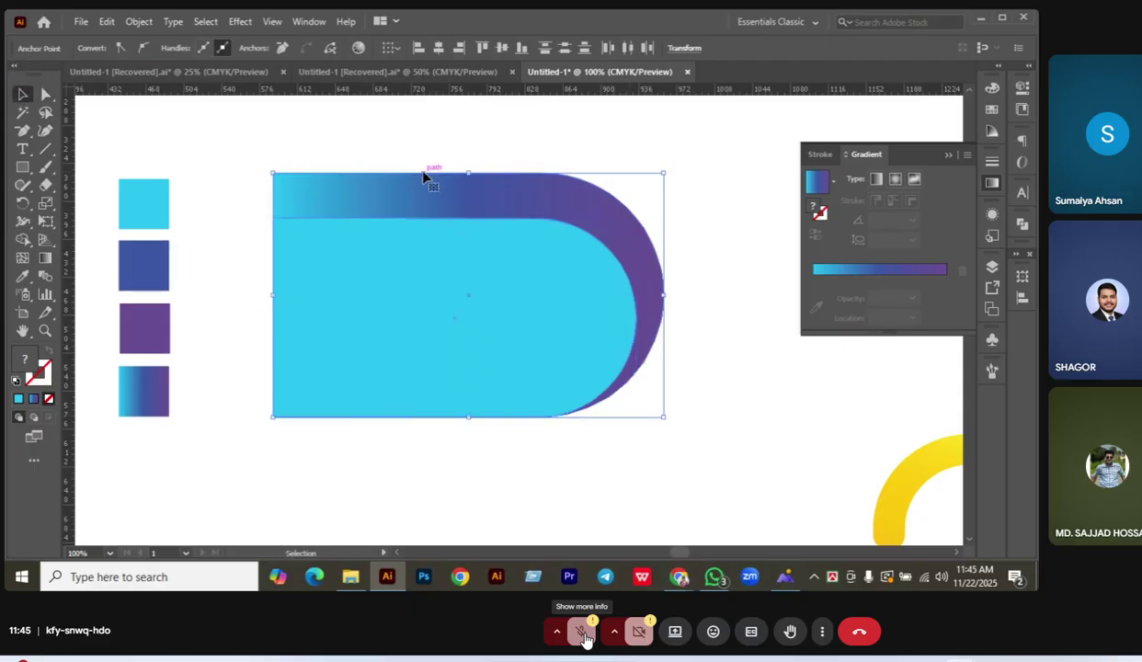
click(423, 176)
click(461, 366)
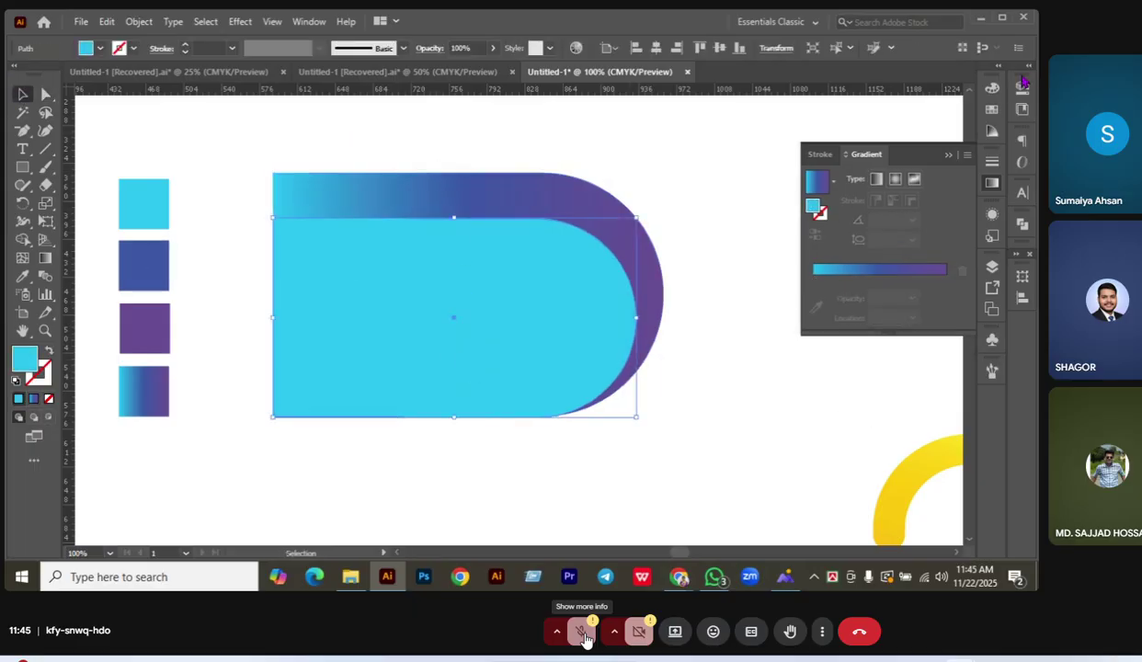
click(947, 155)
click(614, 224)
click(649, 195)
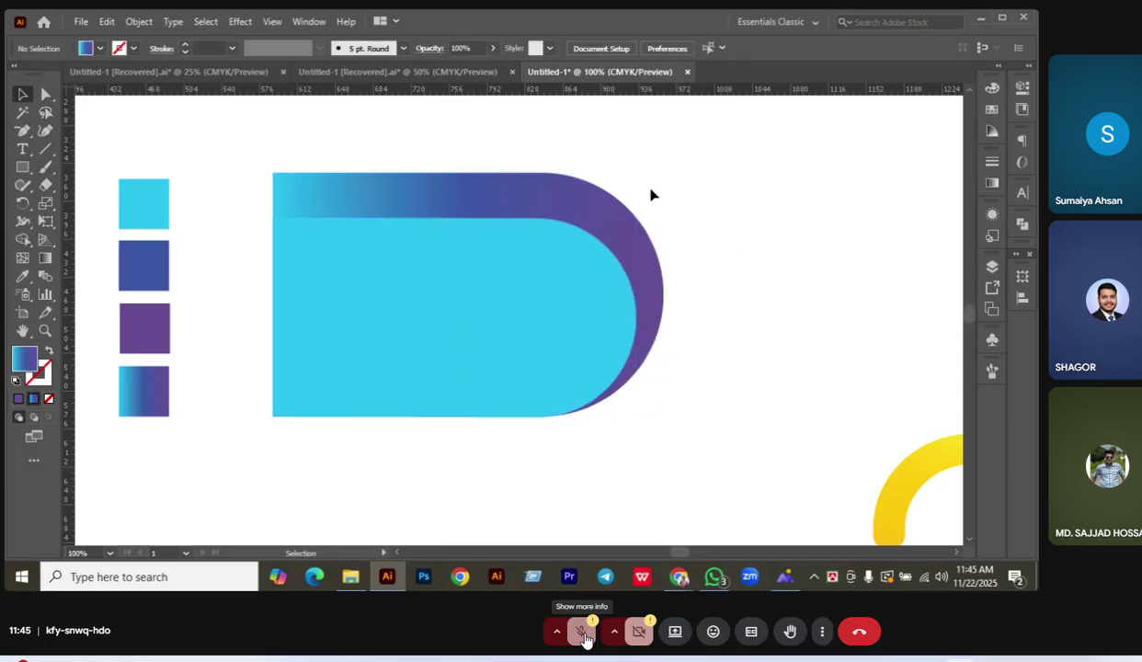
Select only the cyan front shape and copy it for reuse.
drag(210, 138, 685, 444)
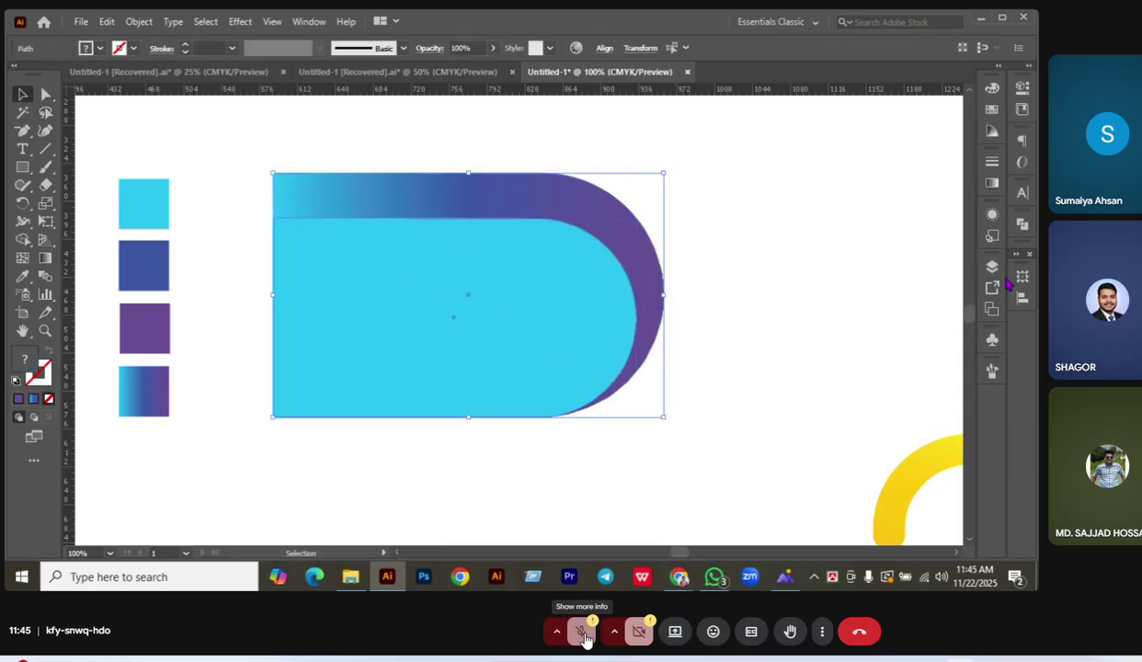
click(629, 462)
click(556, 352)
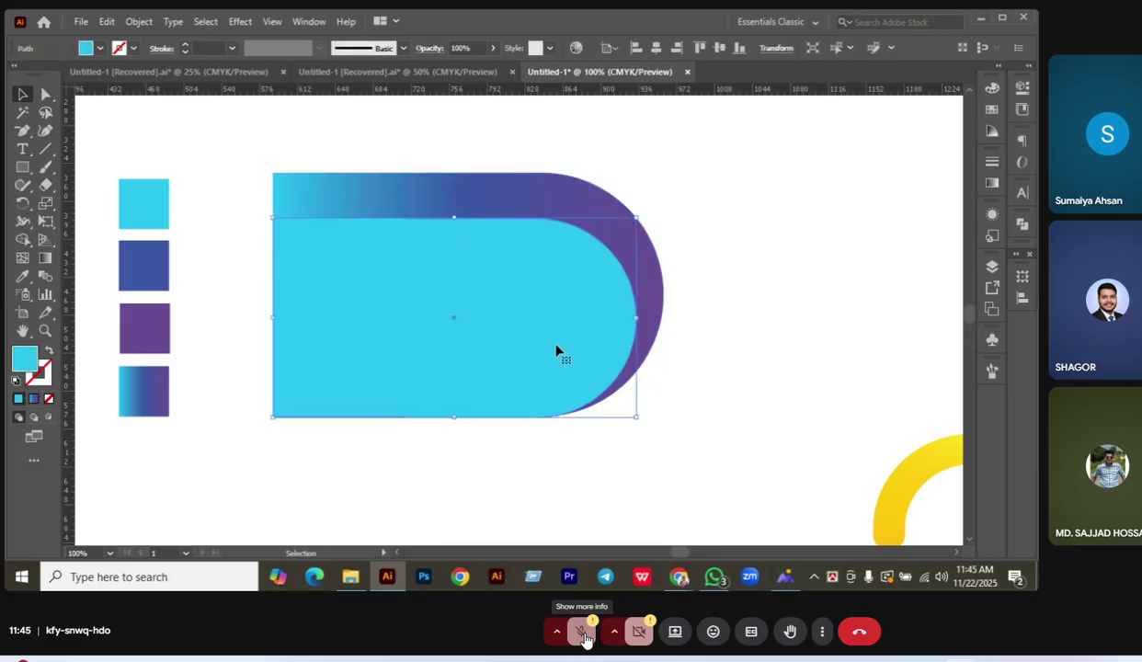
key(a)
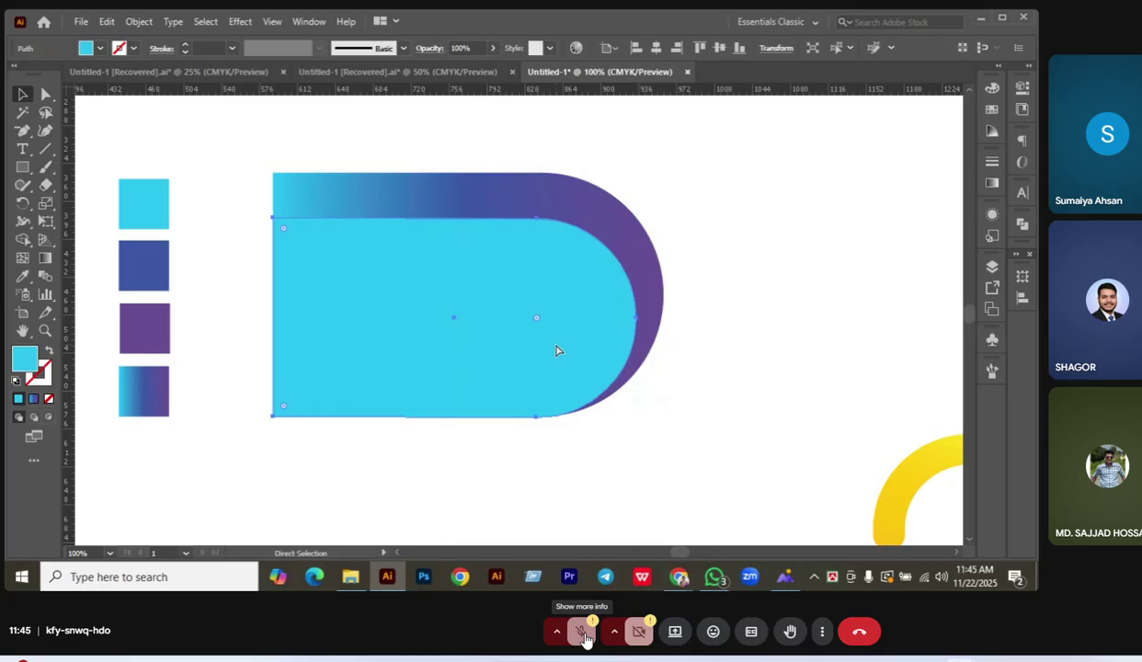
key(v)
key(ctrl+shift+a)
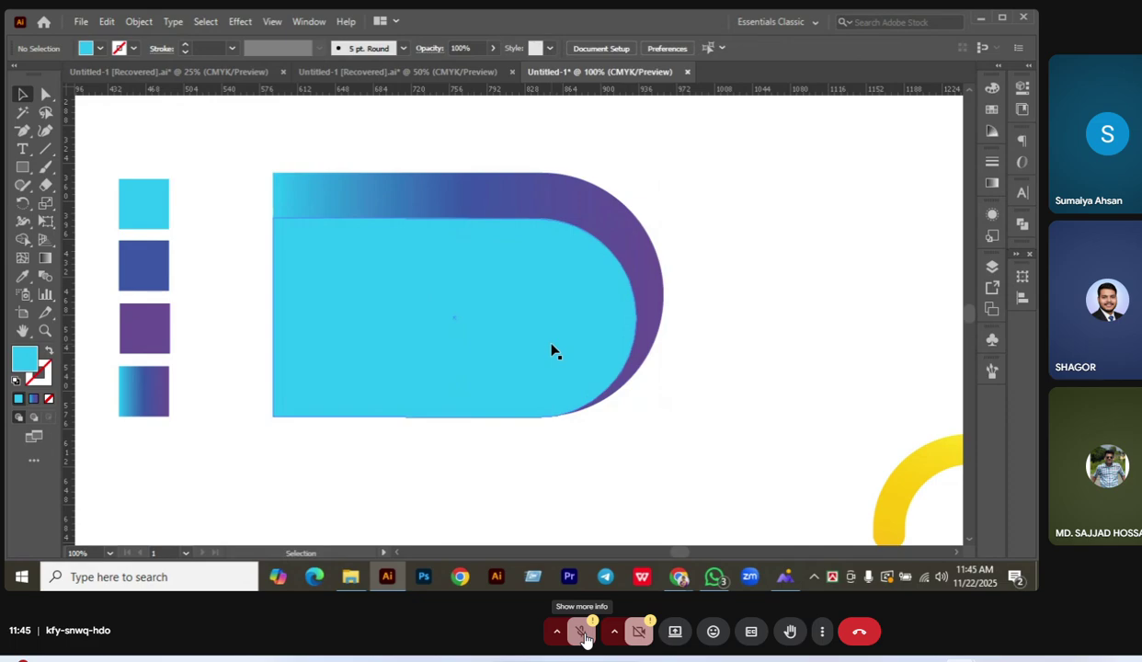
click(542, 380)
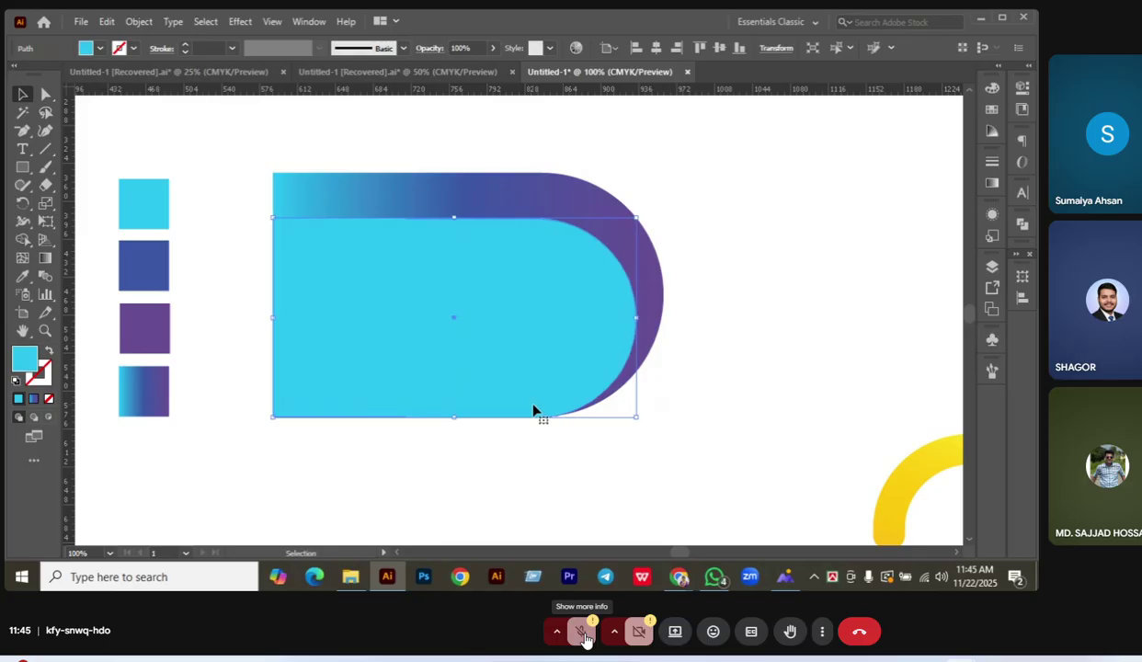
Cut the cyan area out of the gradient shape with Shape Builder, keeping only the curved gradient band, and deselect it.
drag(242, 155, 646, 432)
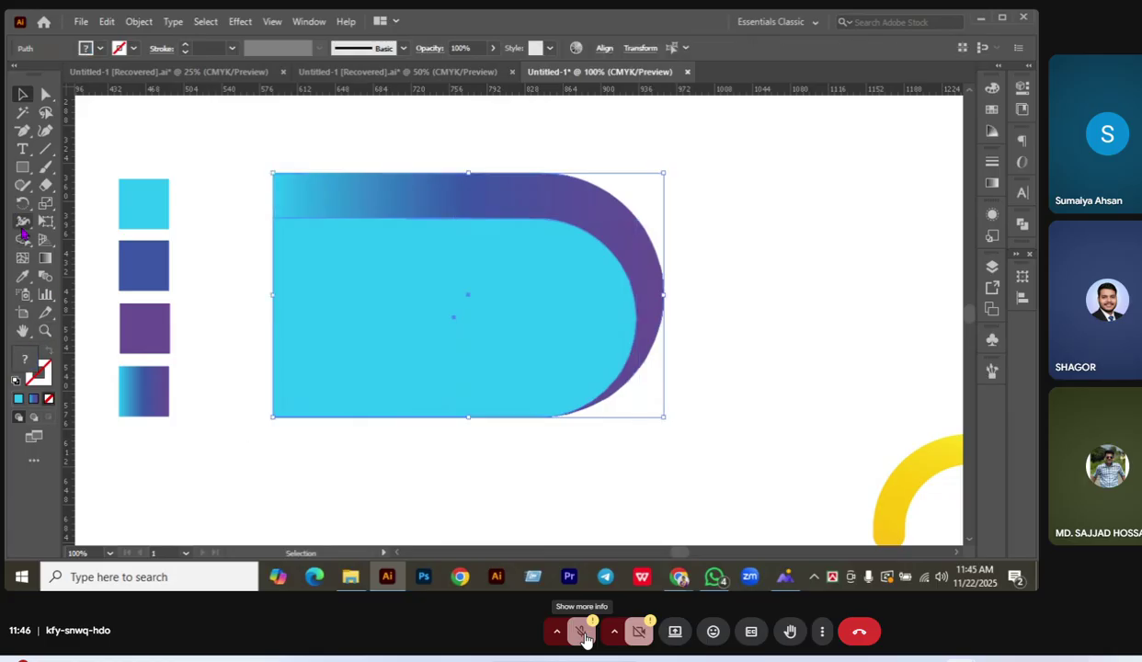
click(22, 239)
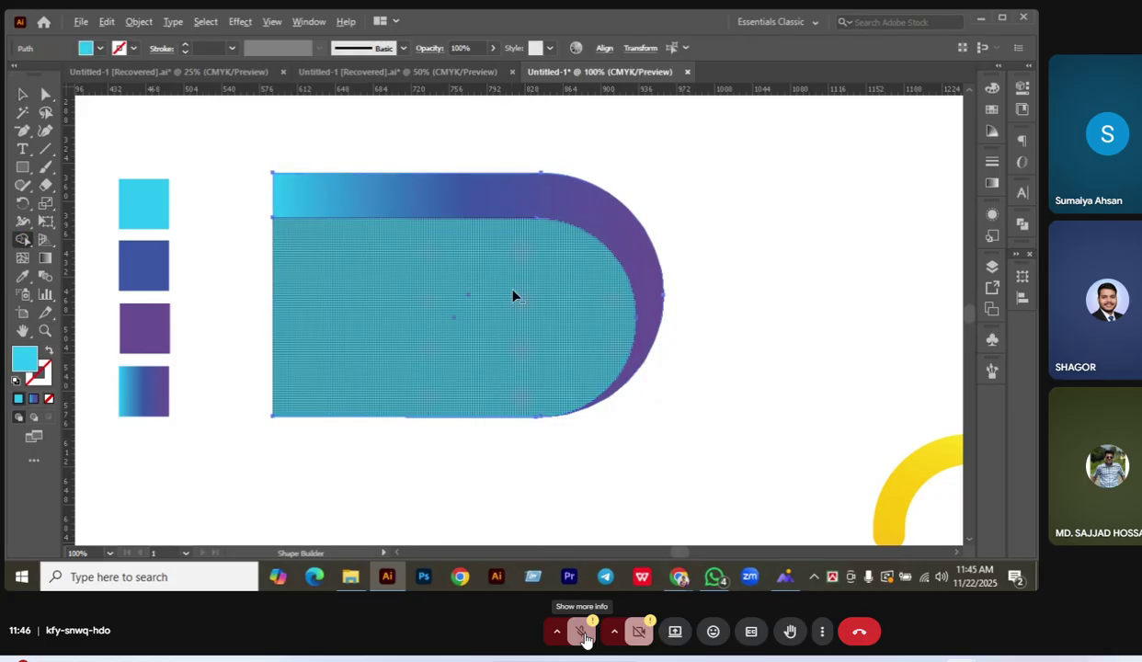
drag(436, 368, 443, 450)
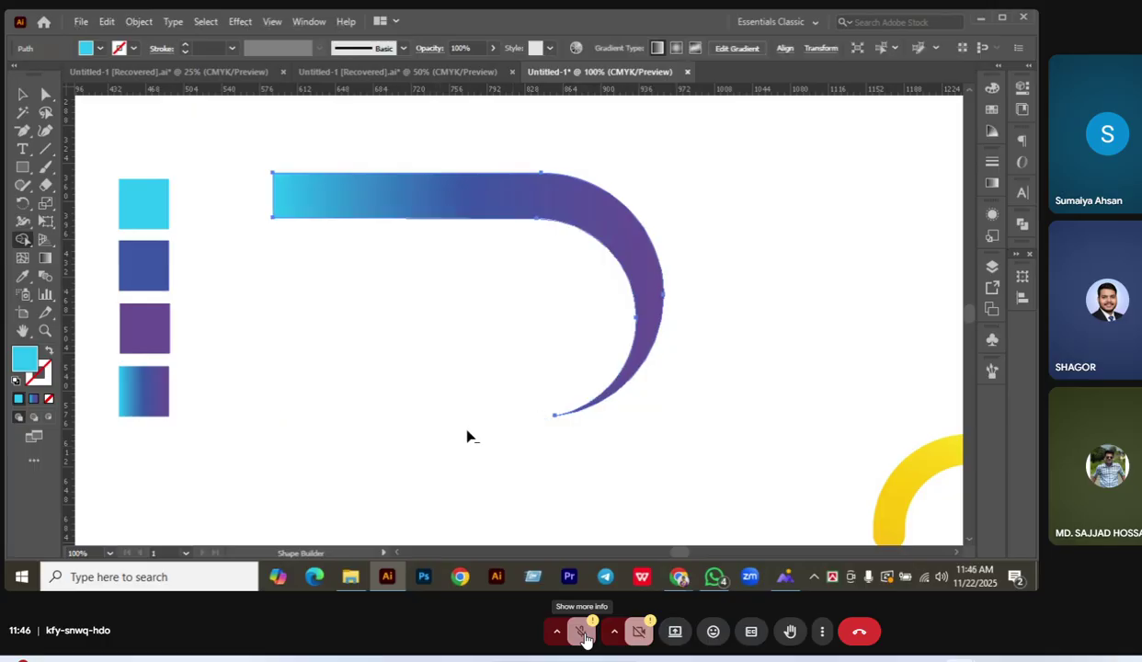
click(24, 92)
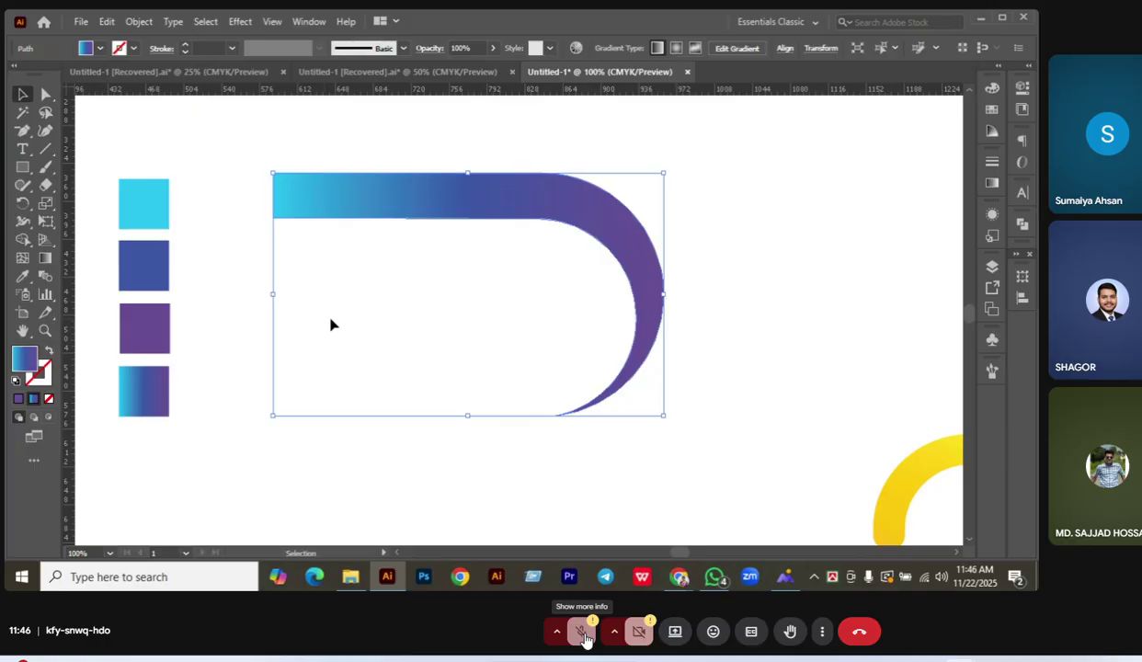
click(506, 327)
key(a)
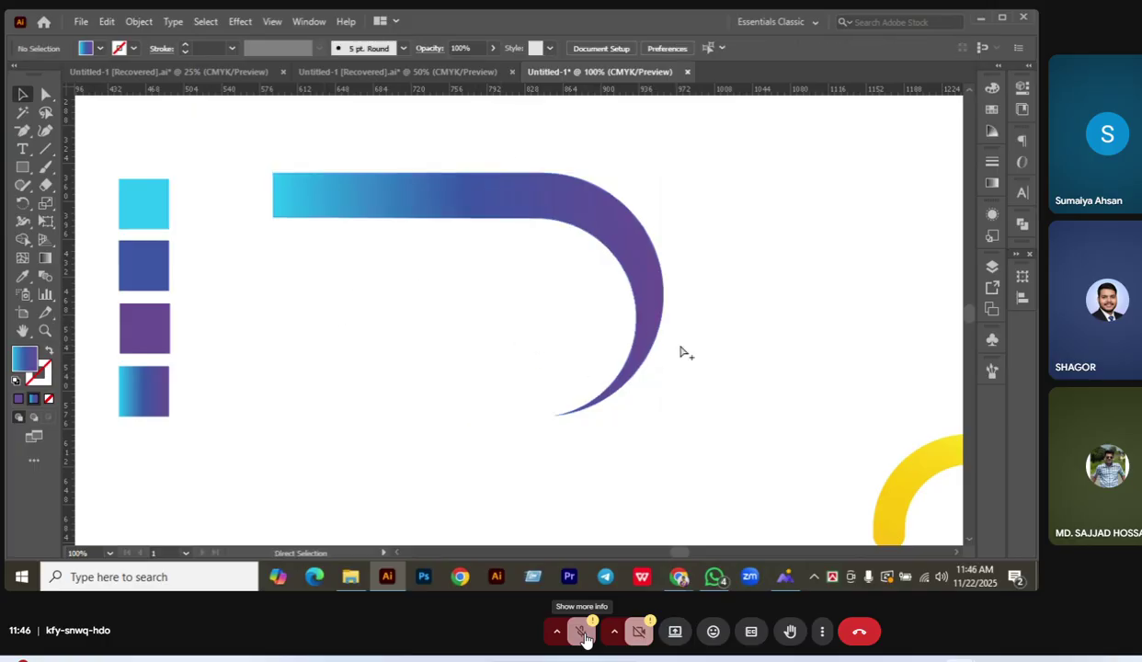
Paste the copied cyan shape in front and stretch its top edge up to about the middle of the gradient band.
key(ctrl+f)
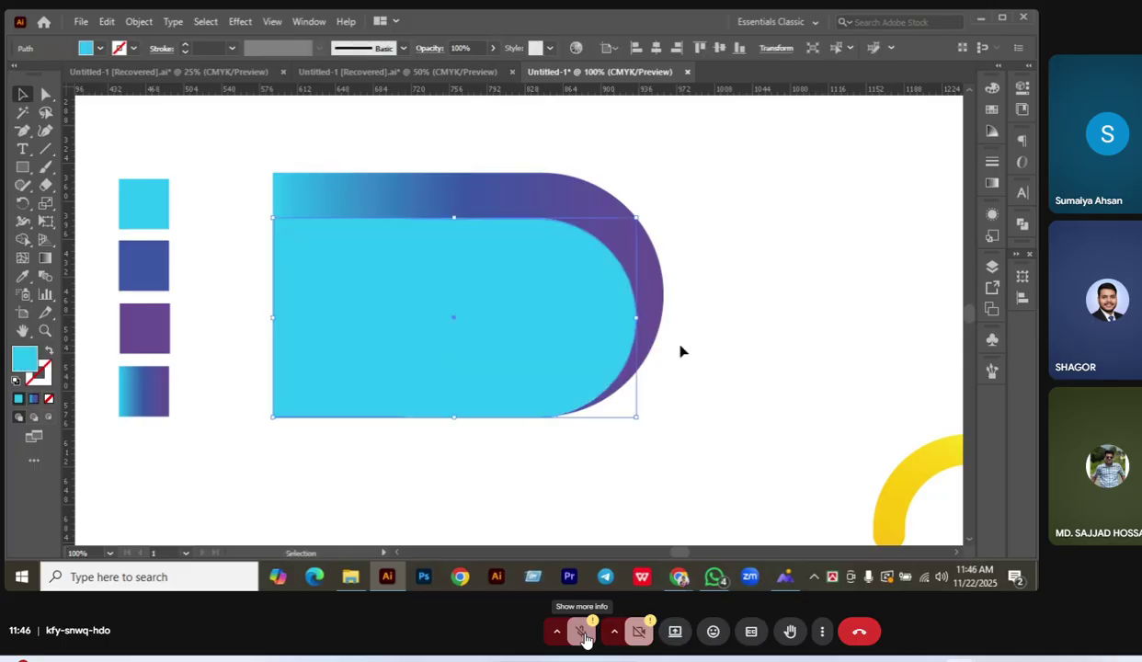
click(610, 467)
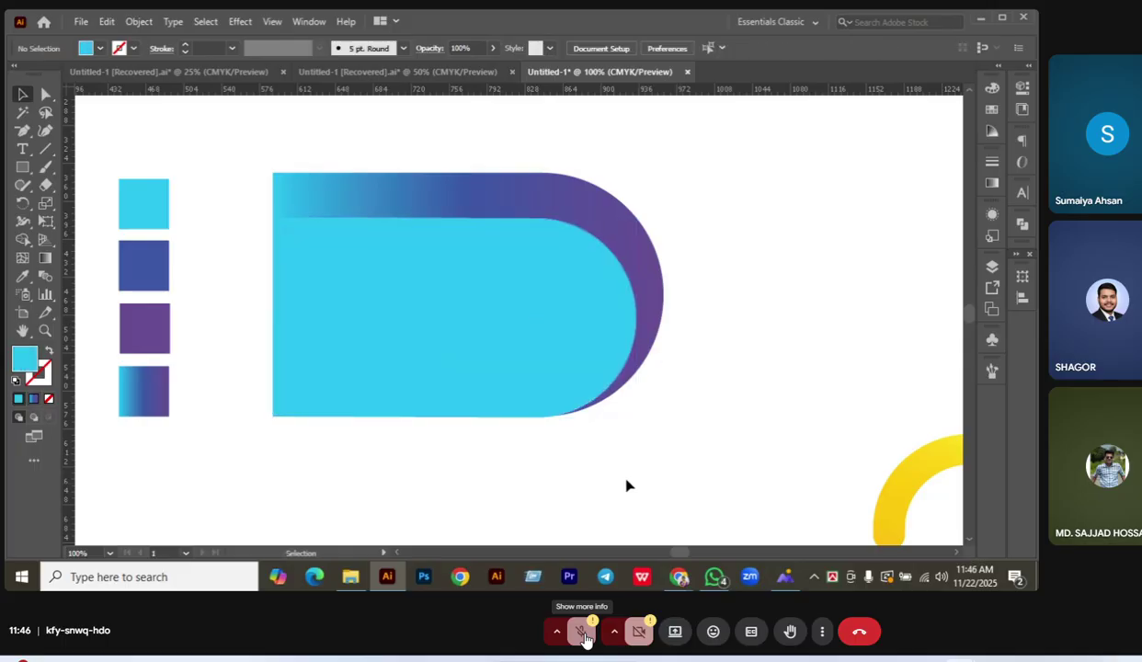
click(464, 291)
drag(453, 218, 455, 197)
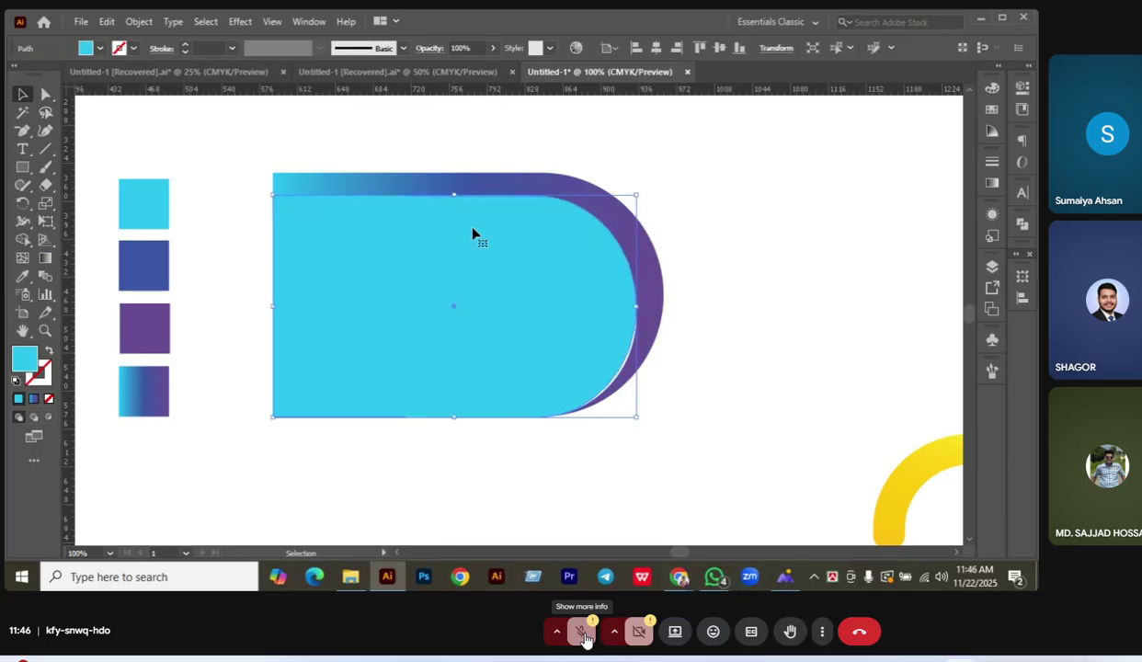
Nudge the cyan shape right into the curve and extend its left edge back to align with the gradient band's left end.
key(Right)
key(Right)
key(Right)
key(Right)
key(Right)
key(Right)
key(Right)
key(Right)
key(Right)
key(Right)
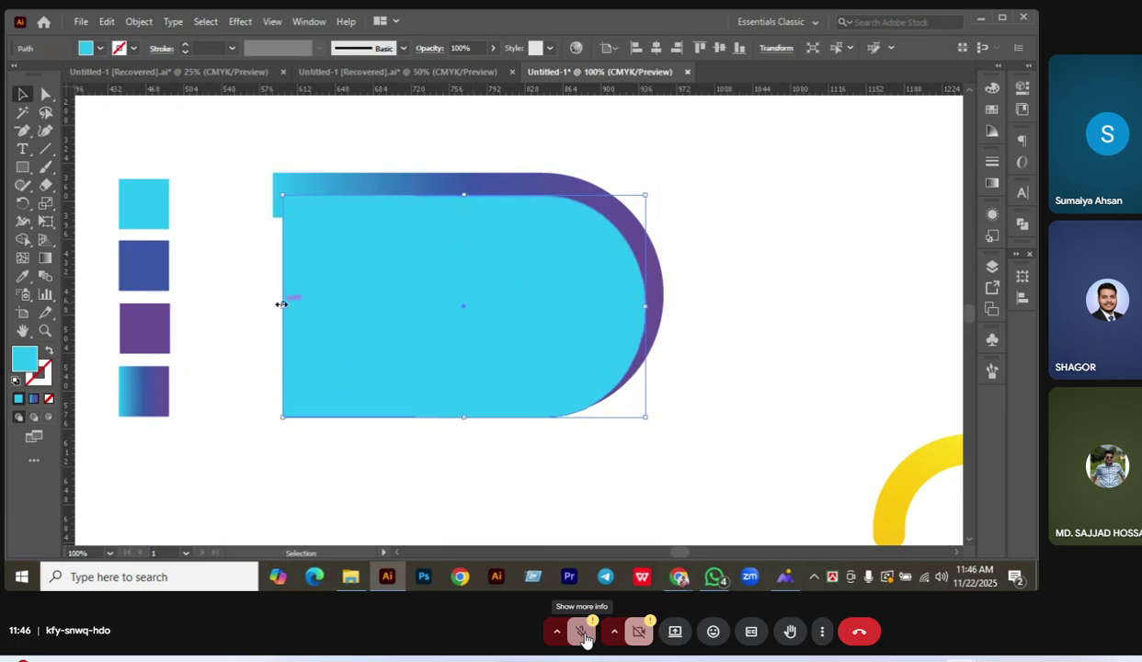
mouse_move(282, 305)
mouse_down()
mouse_move(263, 303)
mouse_move(275, 307)
mouse_up()
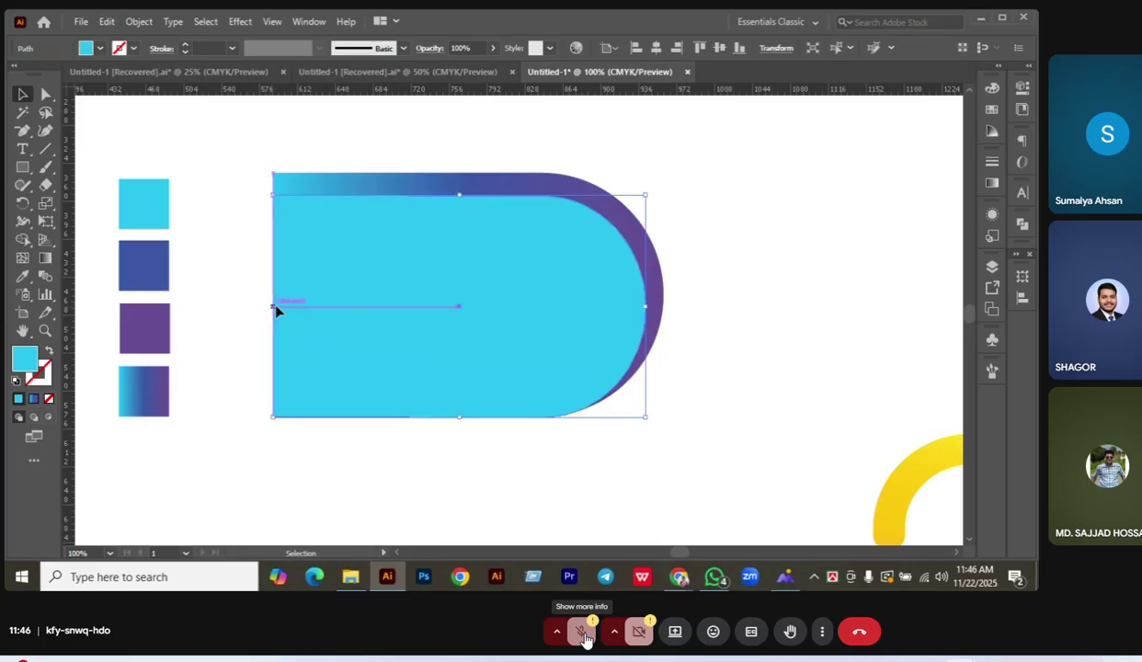
Remove the inner cyan area from the overlapping shapes with Shape Builder, leaving a thin cyan band inside the gradient band.
drag(230, 135, 448, 308)
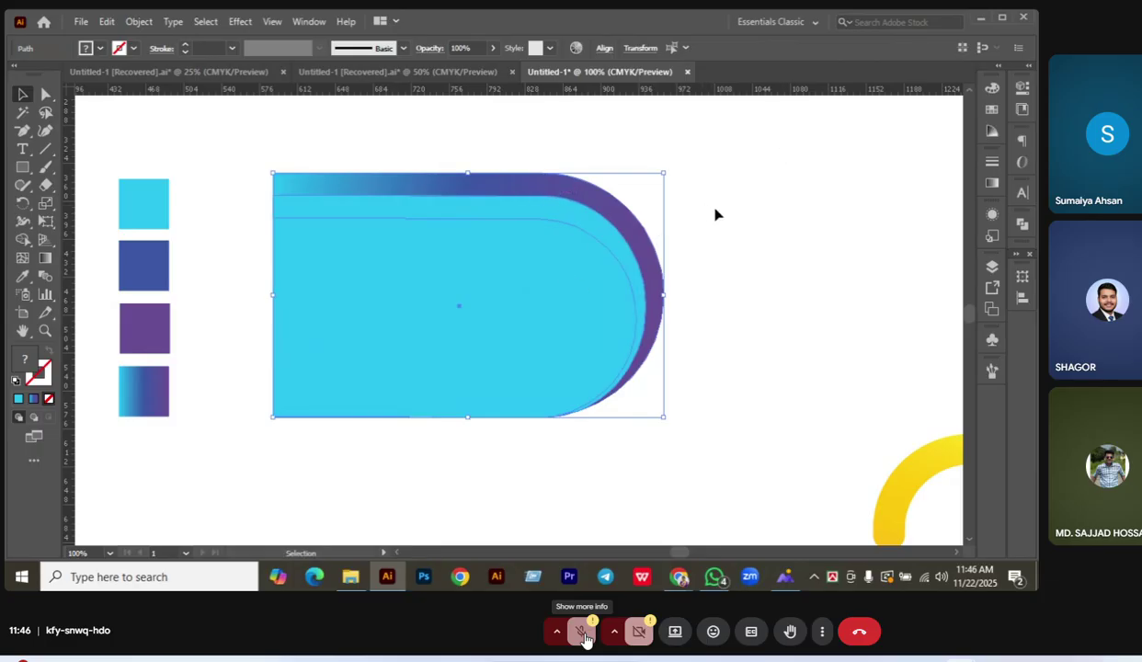
drag(734, 210, 502, 425)
click(22, 239)
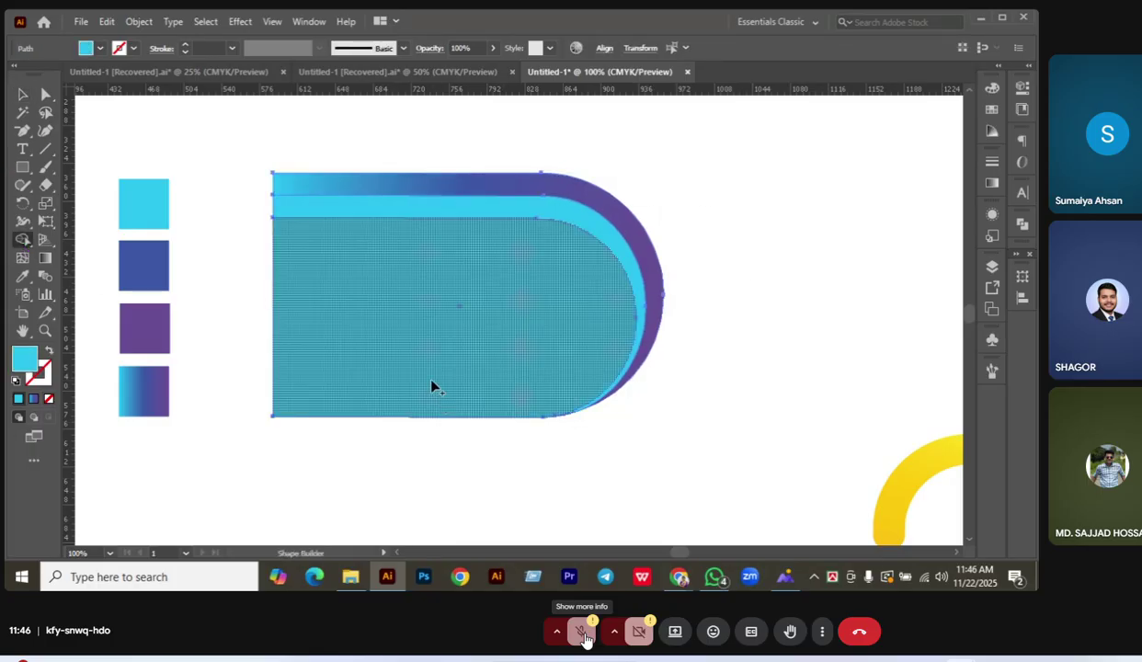
alt+click(432, 386)
key(v)
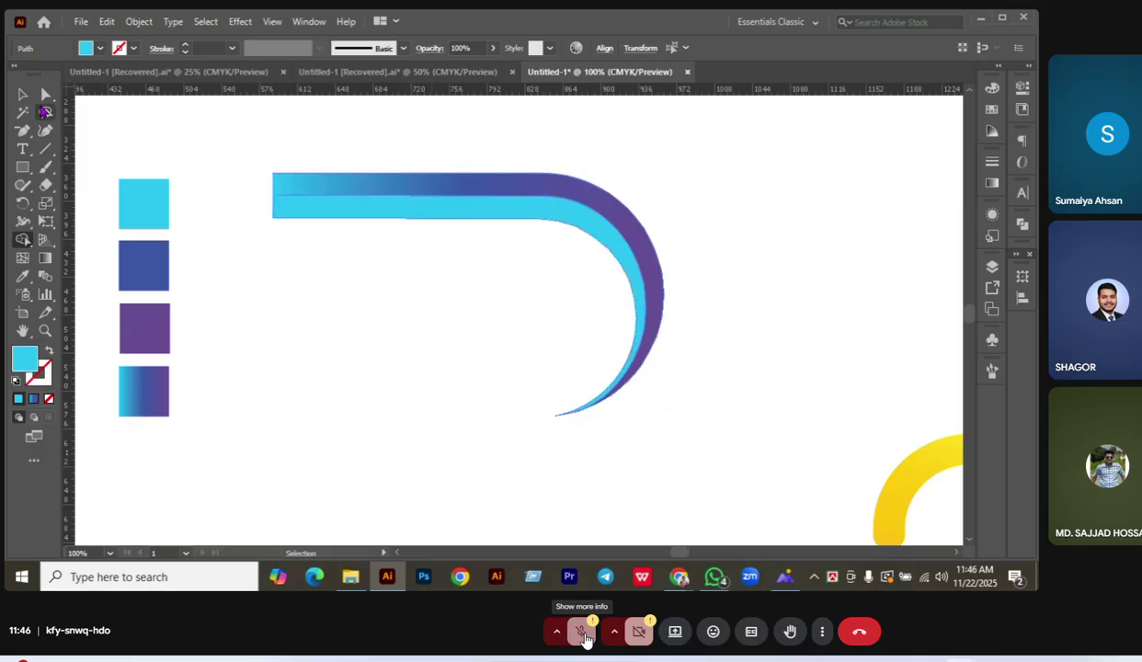
click(22, 94)
click(520, 355)
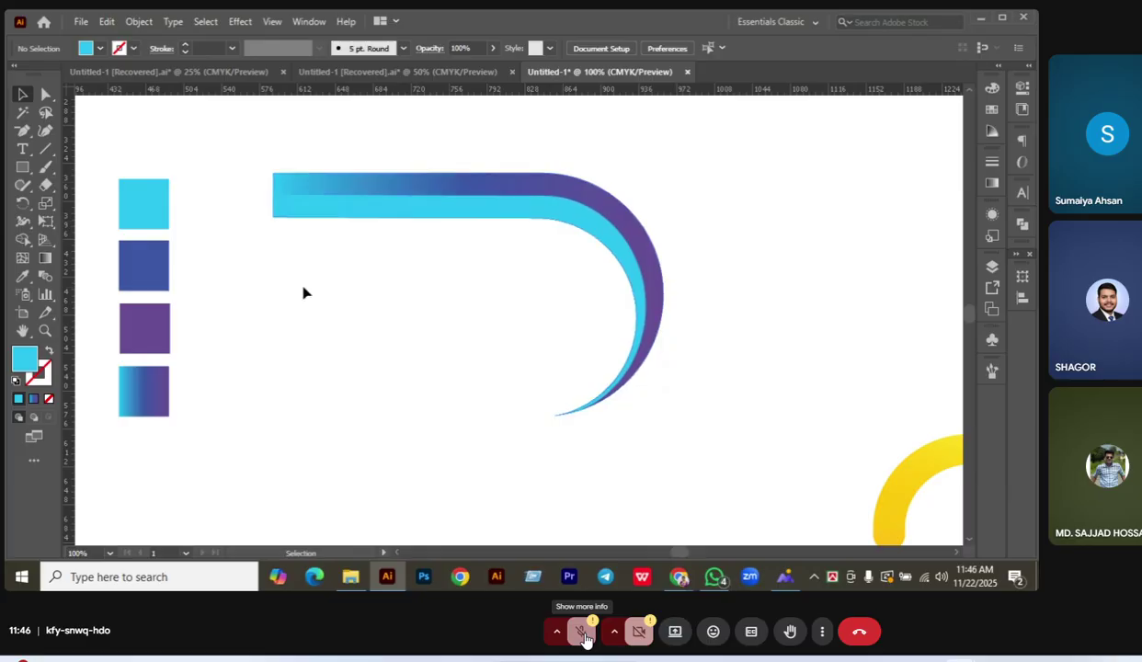
click(299, 180)
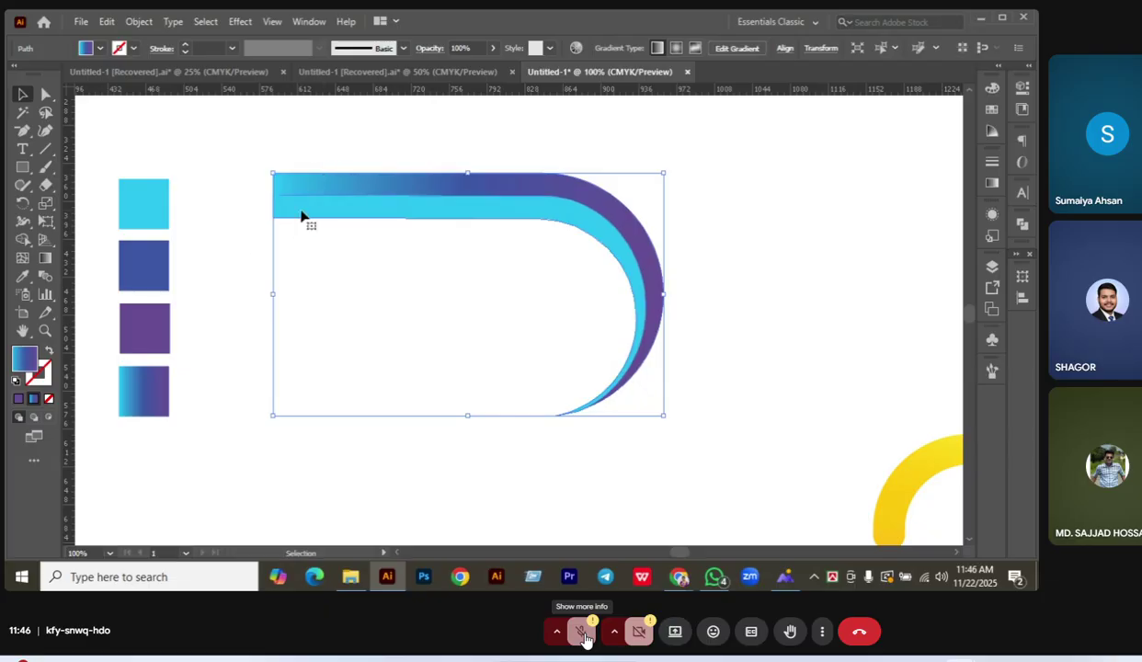
click(355, 296)
click(354, 220)
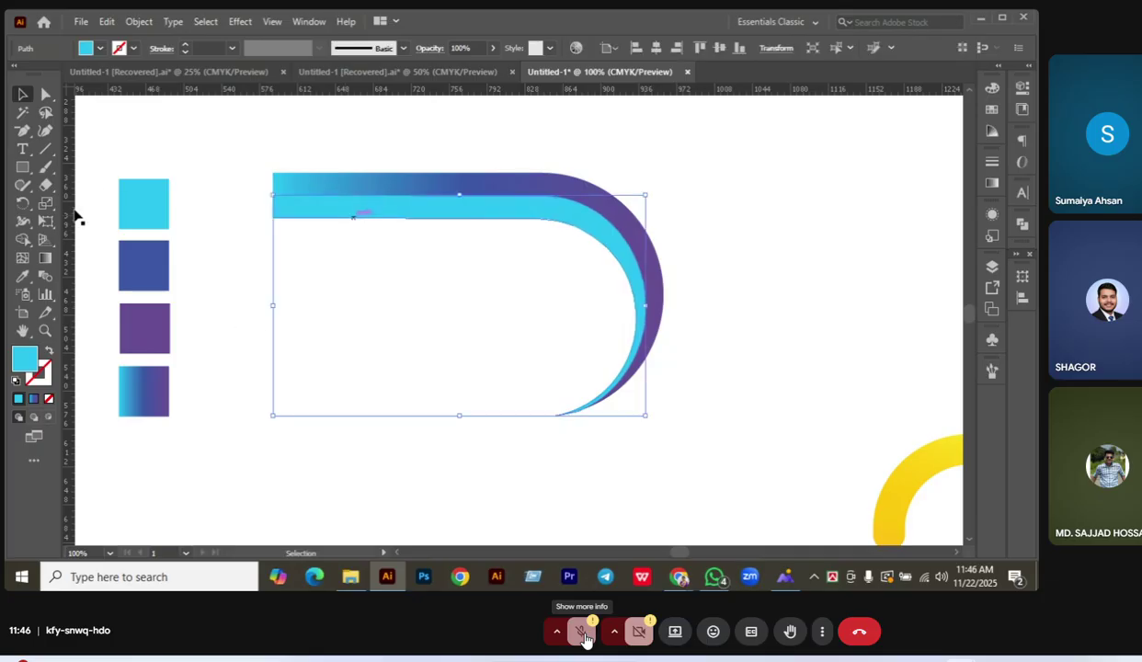
key(a)
click(274, 219)
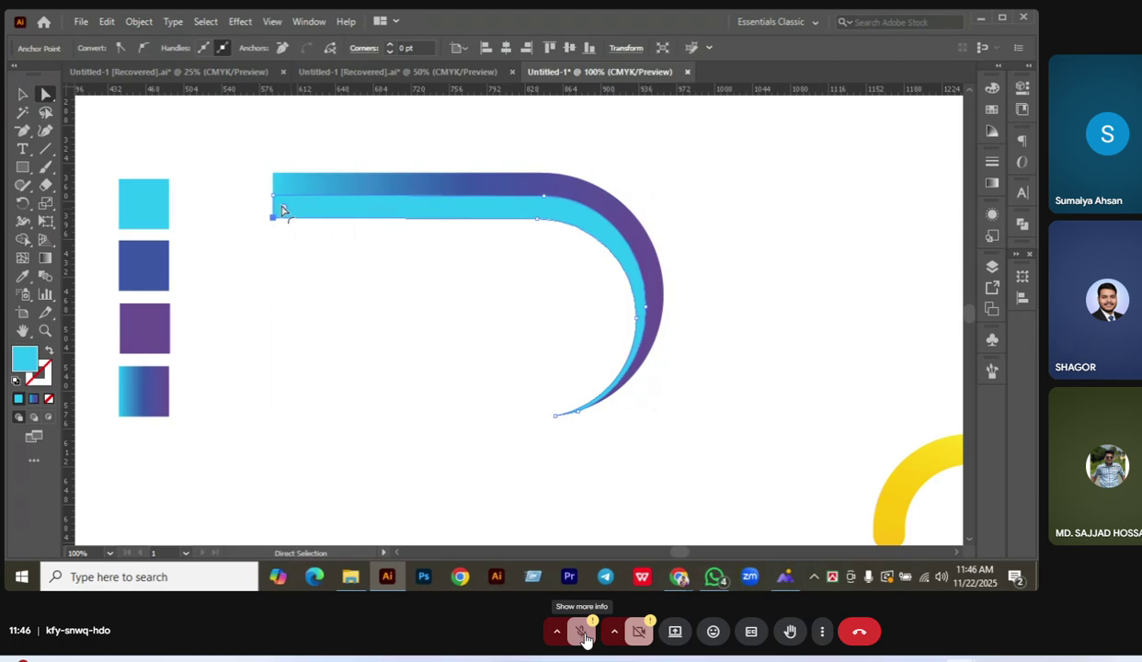
click(260, 270)
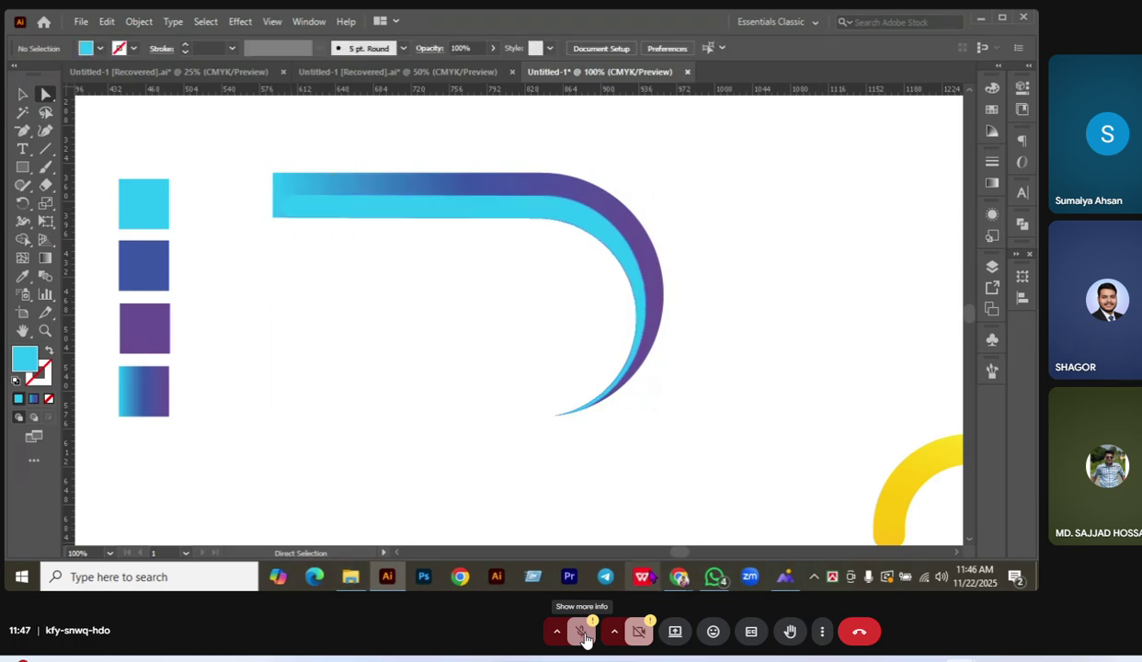
click(297, 182)
click(334, 343)
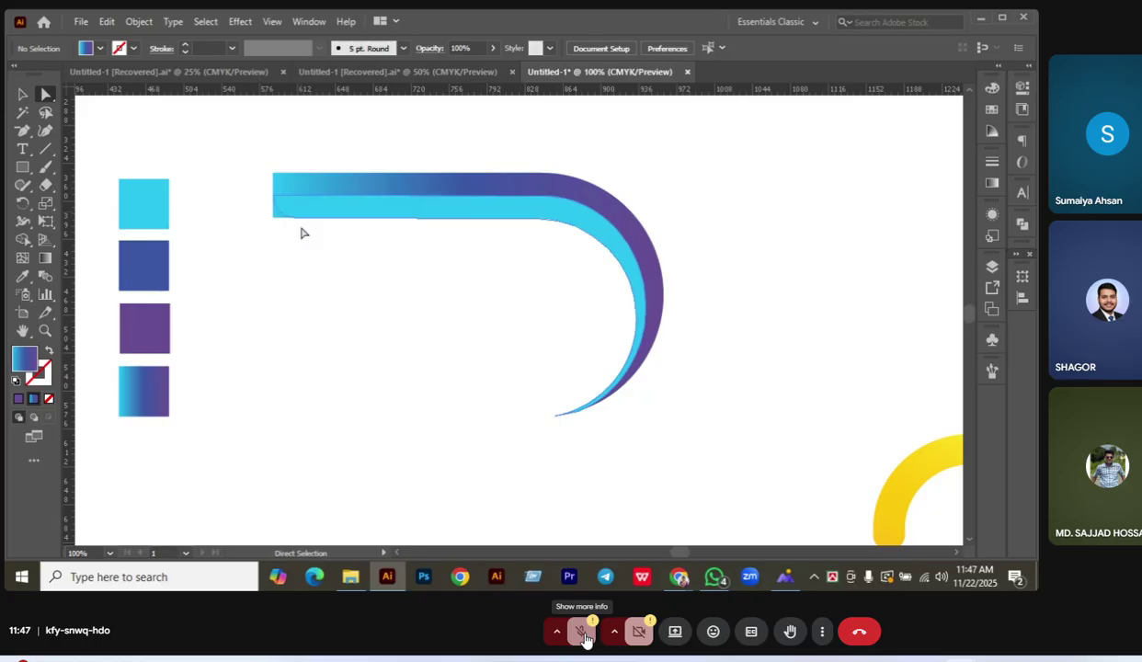
click(295, 210)
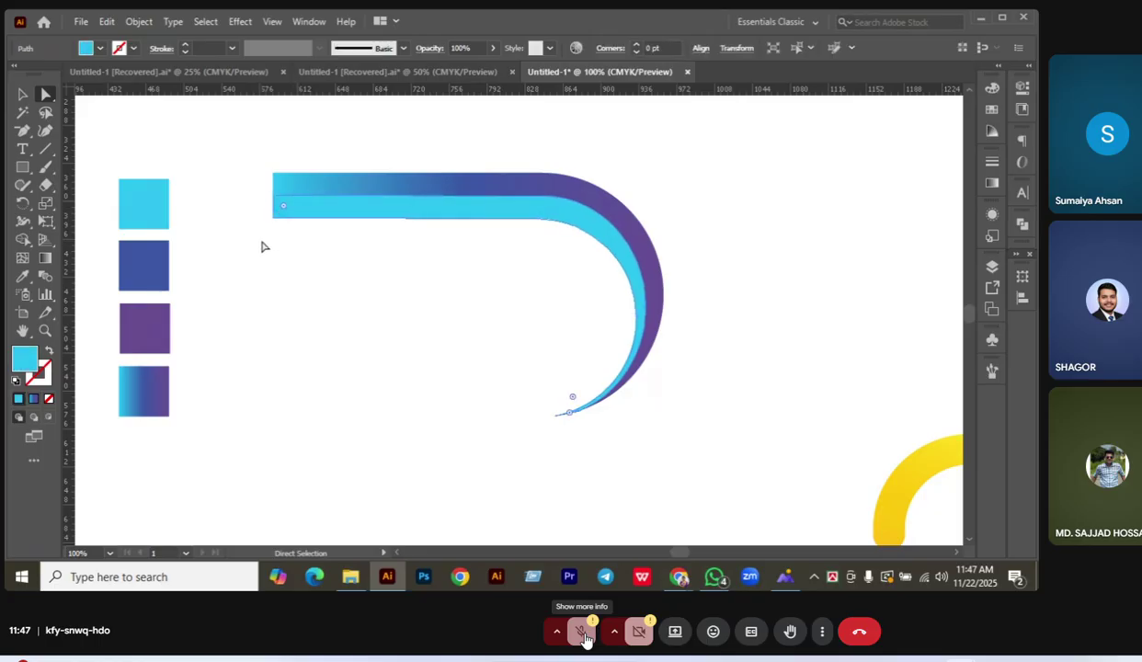
click(298, 278)
Round the gradient band's lower-left corner with its live corner handle and slightly adjust the rounding.
click(297, 186)
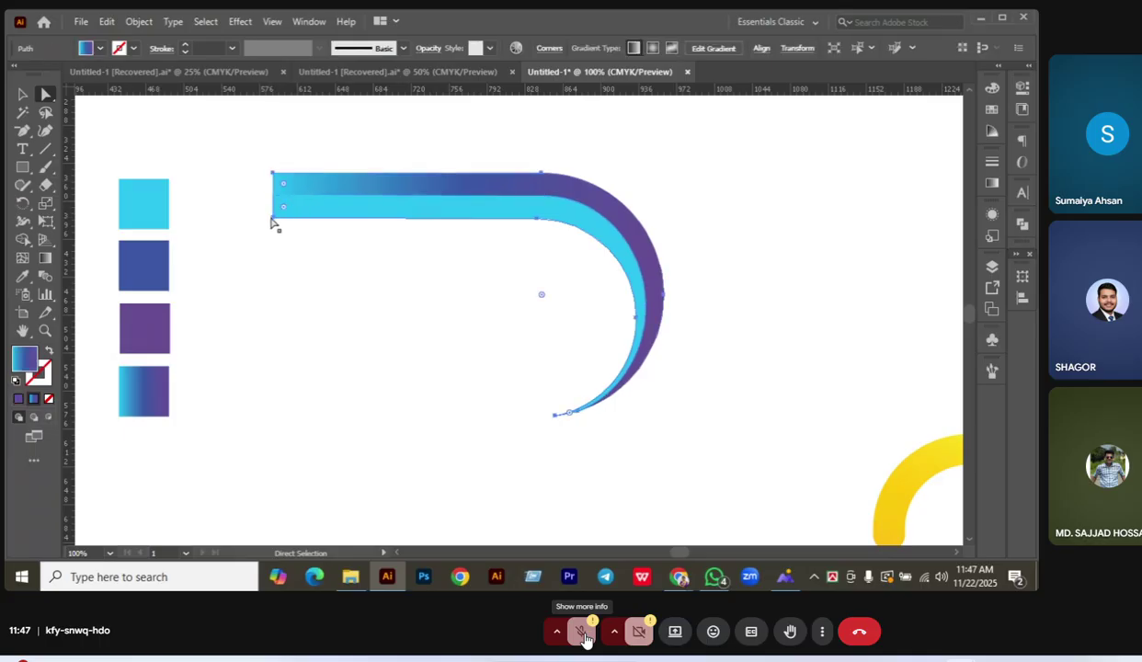
click(273, 222)
drag(284, 210, 311, 278)
click(596, 490)
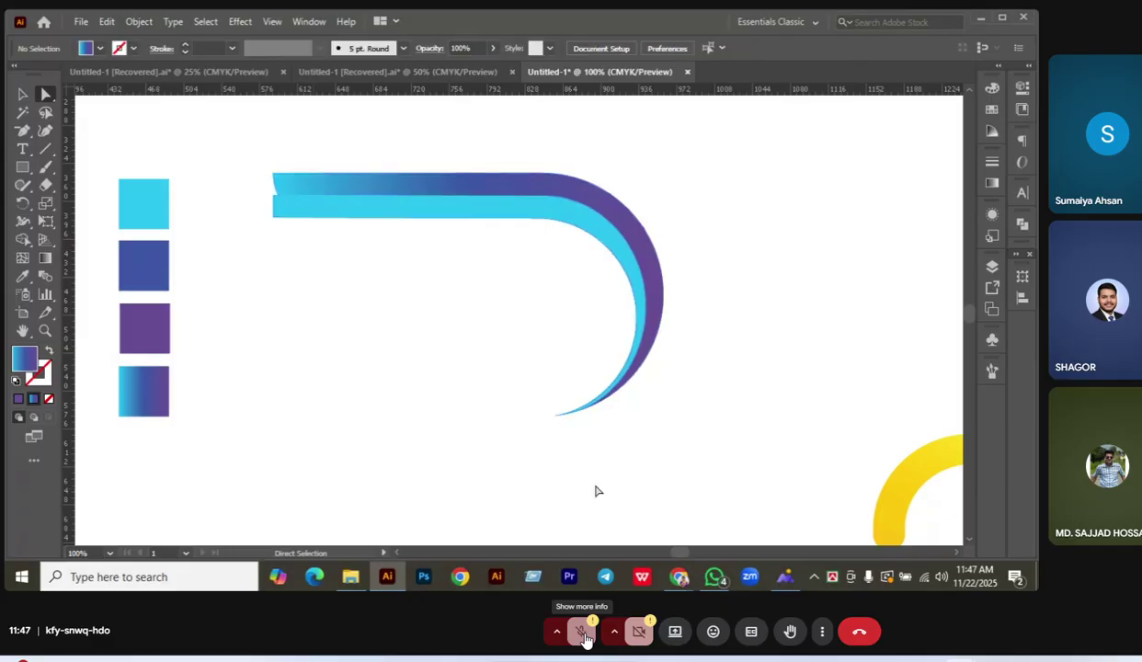
click(310, 190)
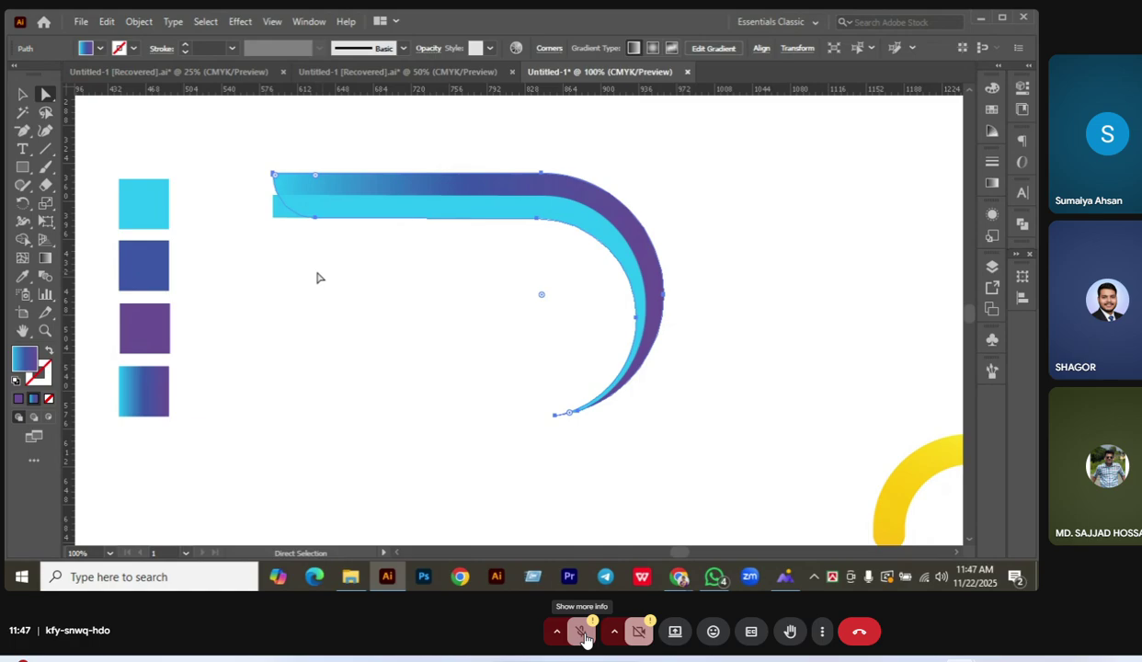
mouse_move(315, 173)
mouse_down()
mouse_move(306, 191)
mouse_move(317, 188)
mouse_up()
click(298, 255)
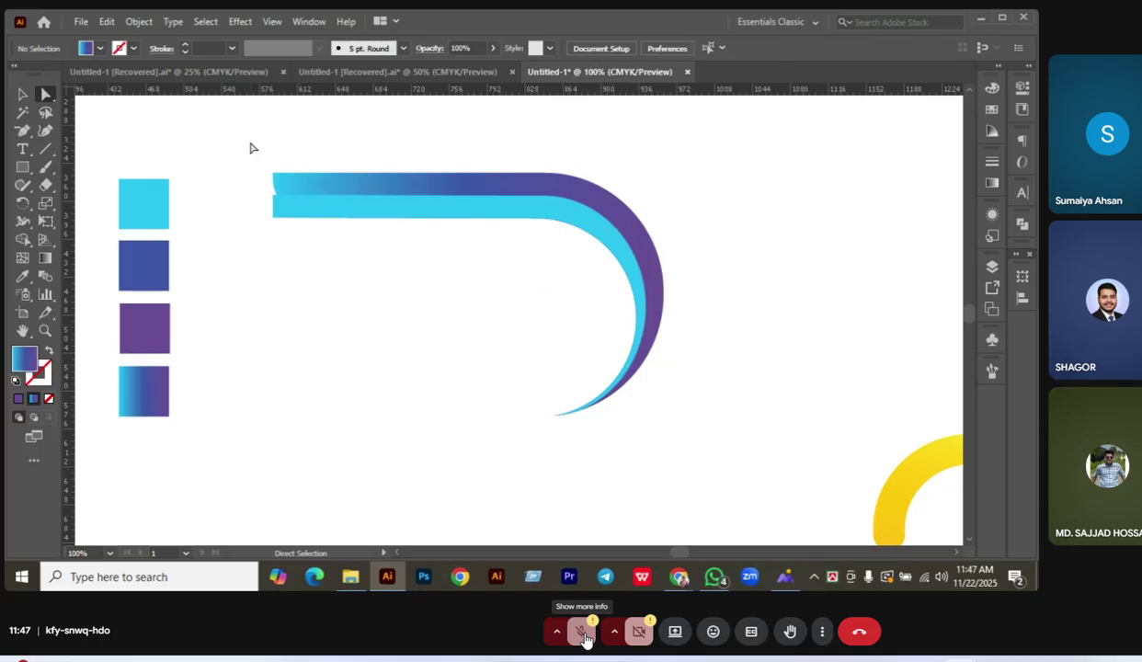
Trim the cyan corner sticking out past the gradient band's rounded left end with Shape Builder, using both overlapping bands.
drag(255, 149, 602, 298)
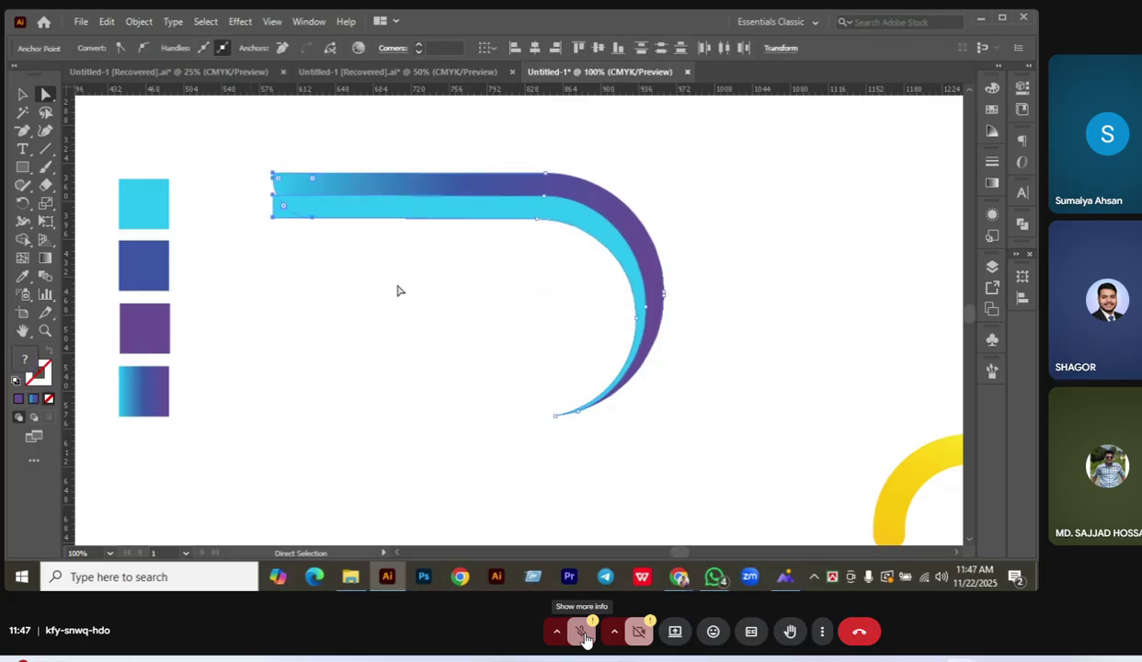
click(23, 93)
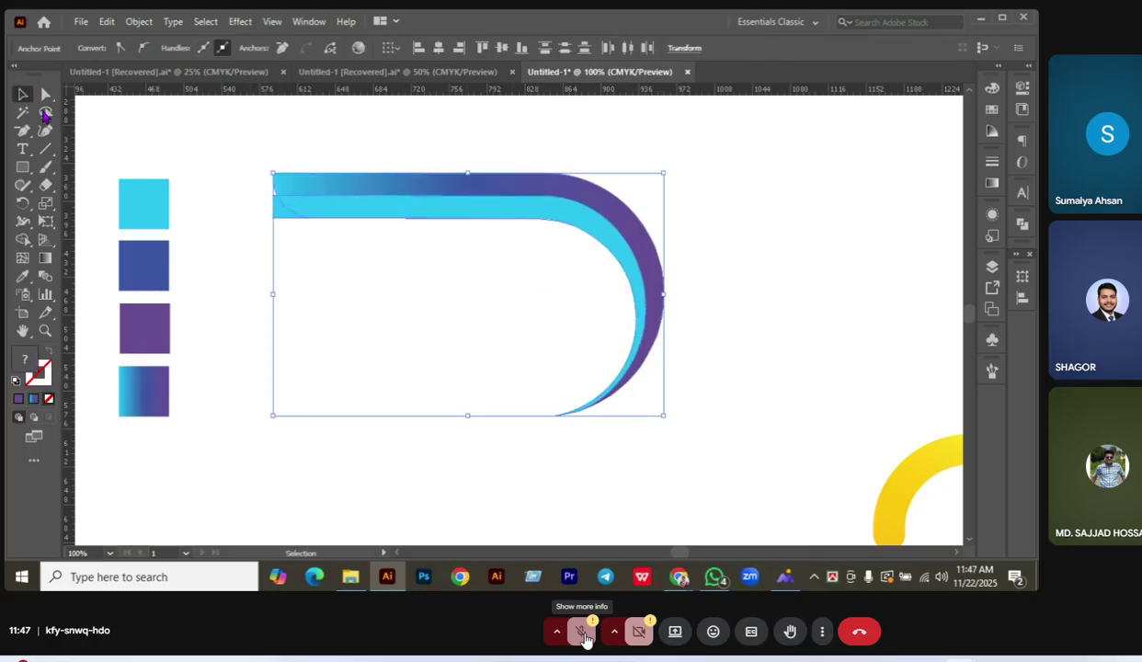
click(387, 372)
drag(242, 151, 294, 301)
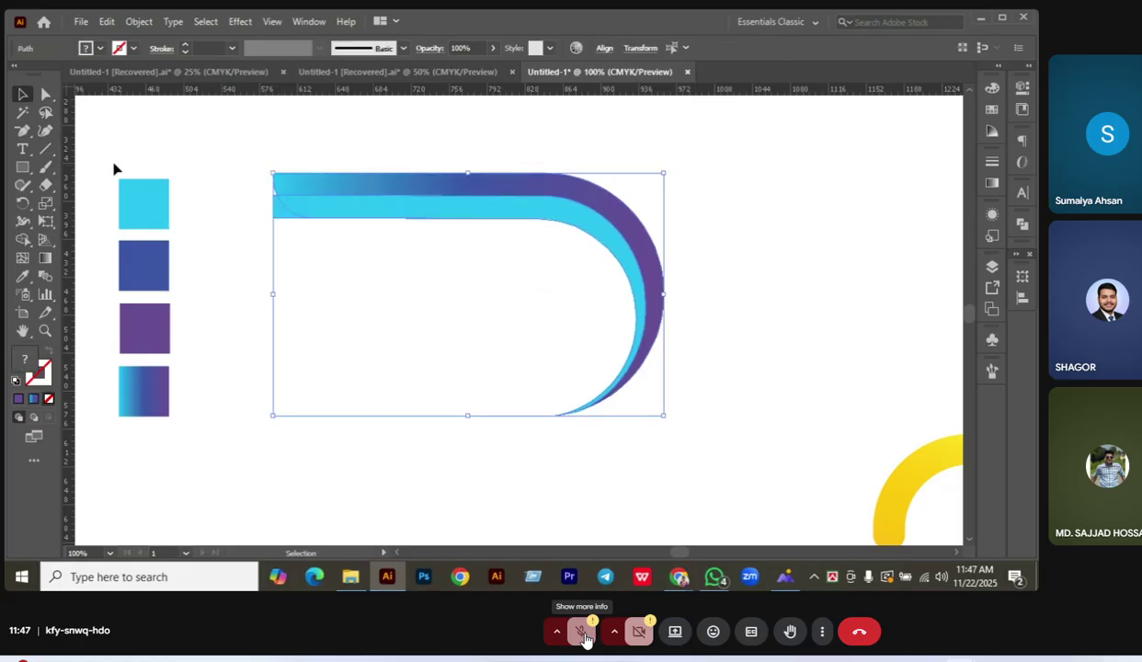
click(23, 239)
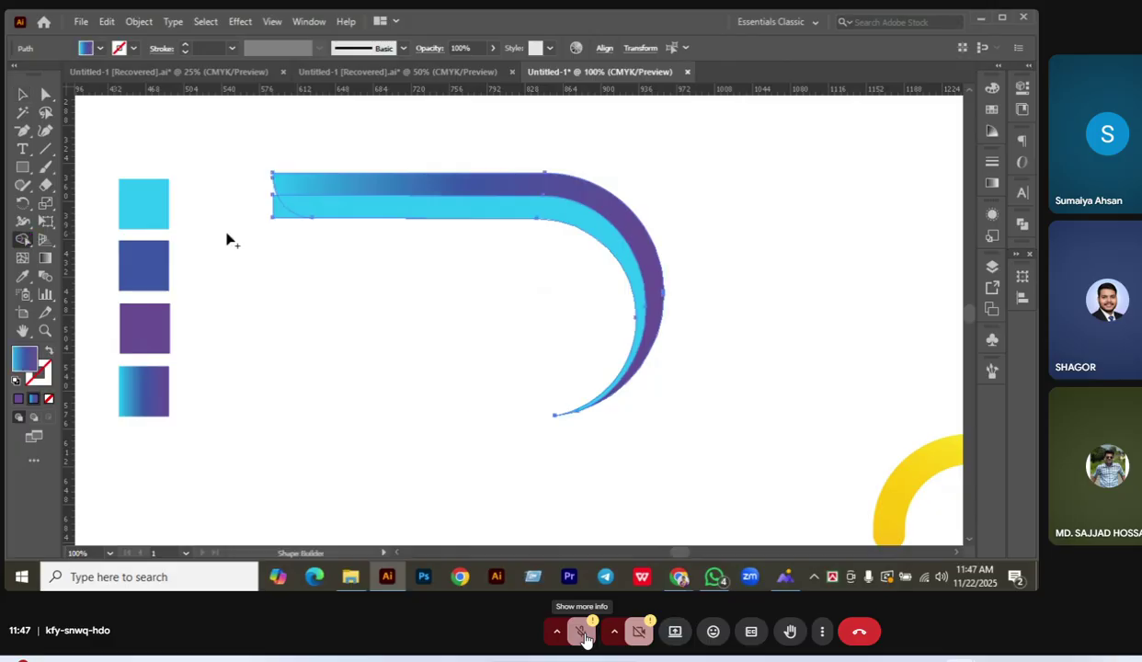
alt+click(283, 213)
key(v)
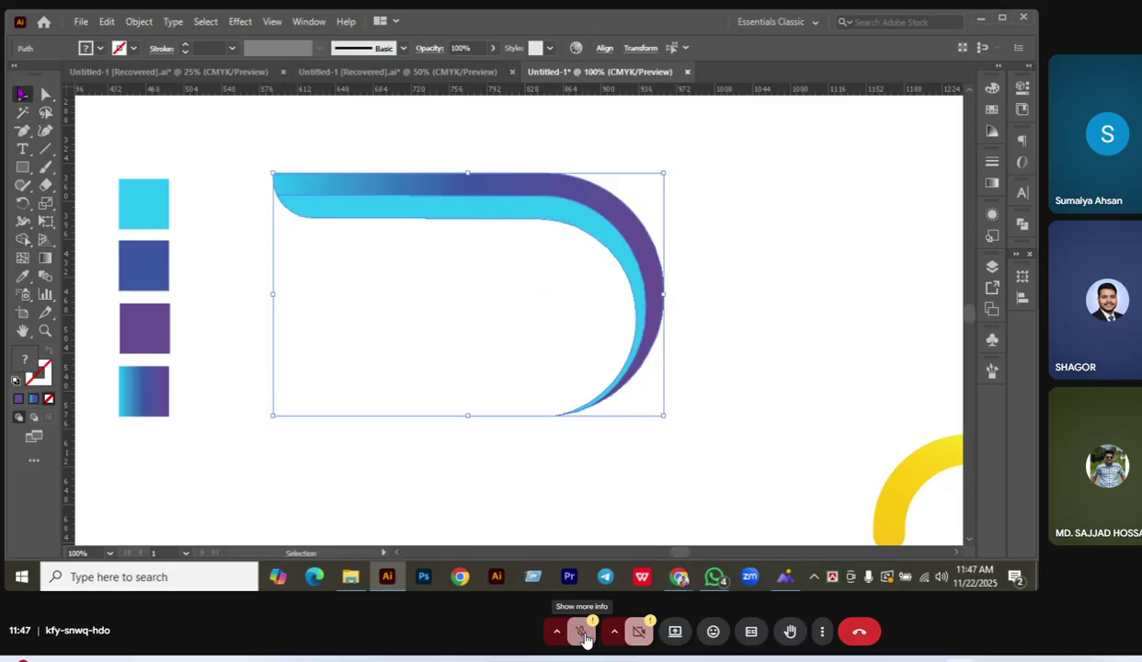
click(473, 250)
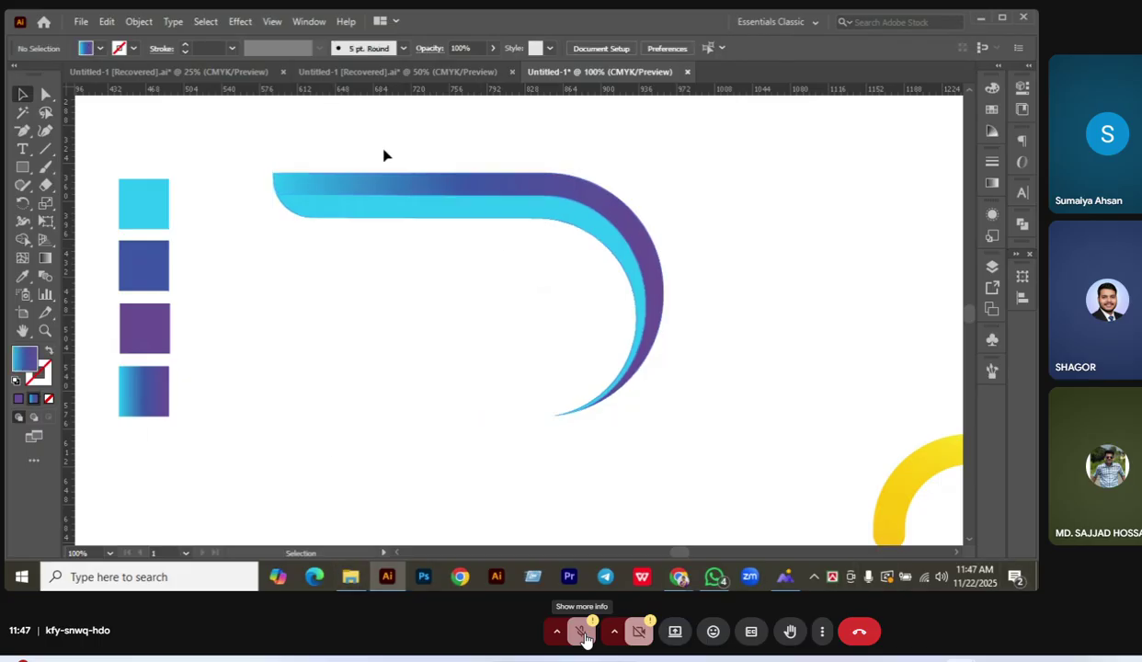
click(387, 214)
click(389, 281)
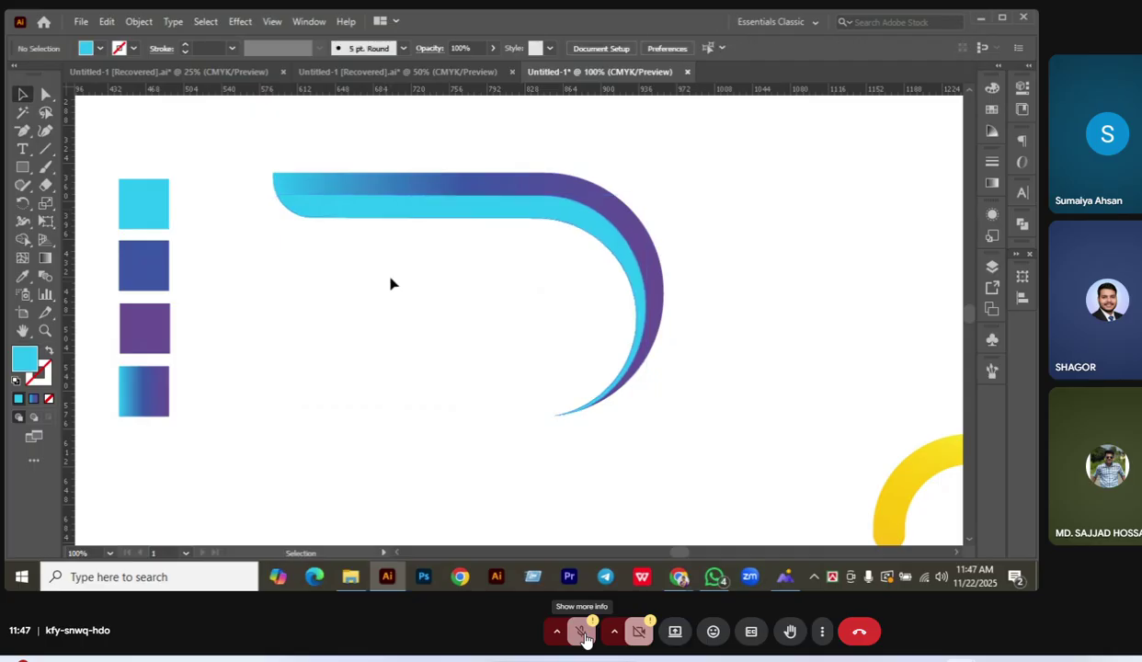
click(428, 200)
click(446, 262)
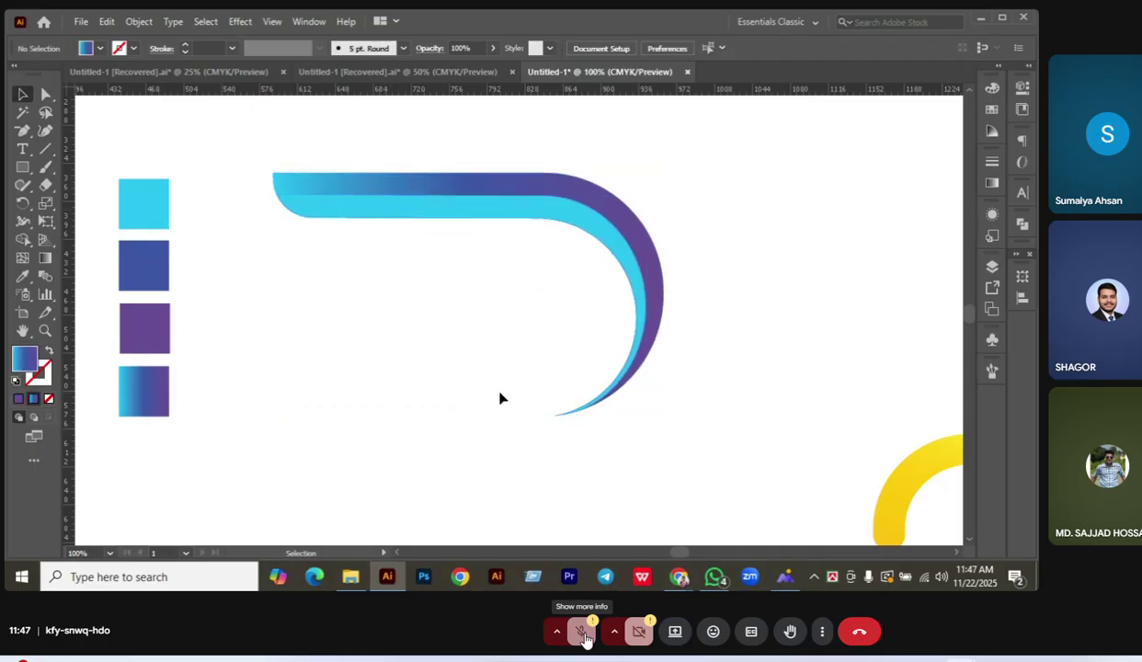
Try Shape Builder separately on the gradient band and on the cyan band.
click(423, 177)
key(shift+m)
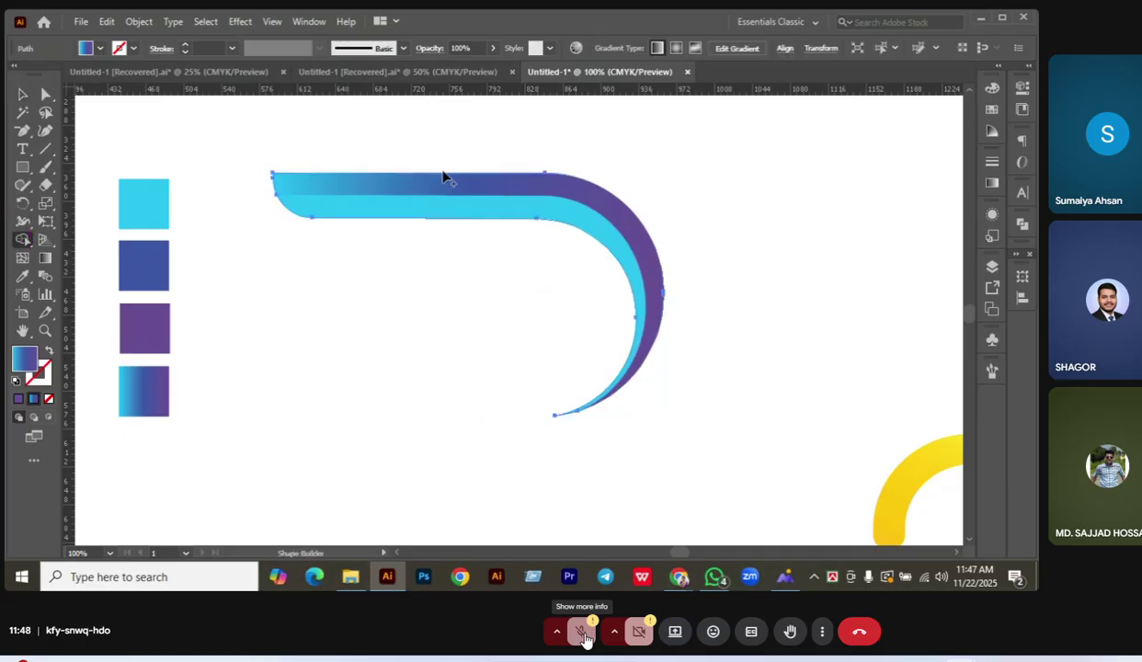
click(431, 171)
click(20, 92)
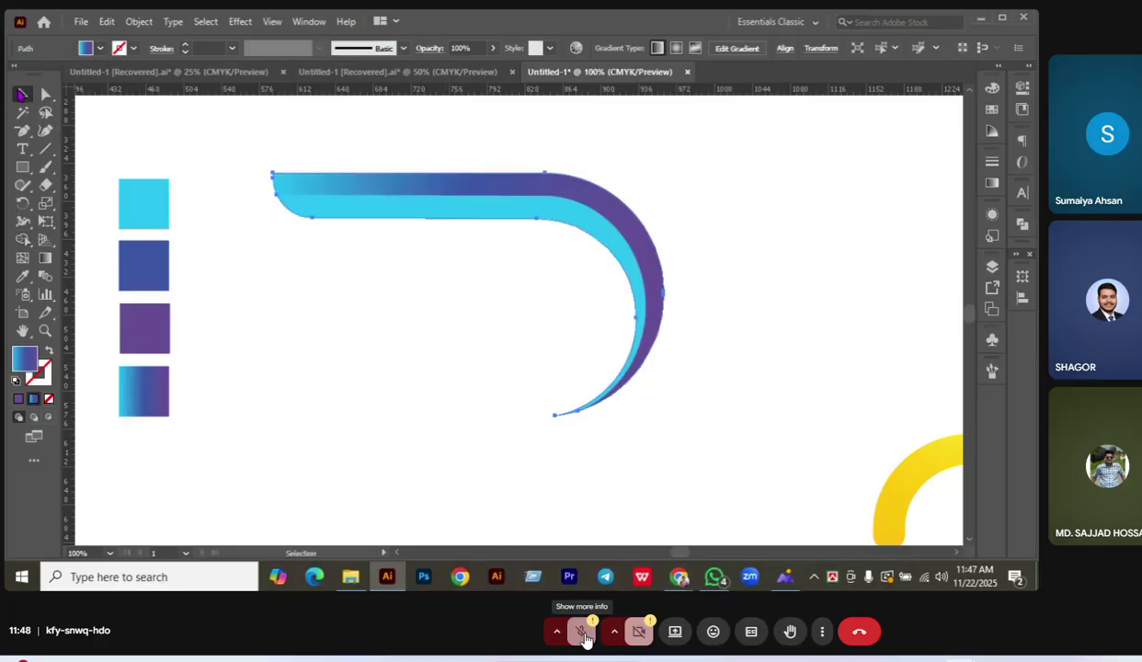
click(340, 248)
click(359, 211)
key(shift+m)
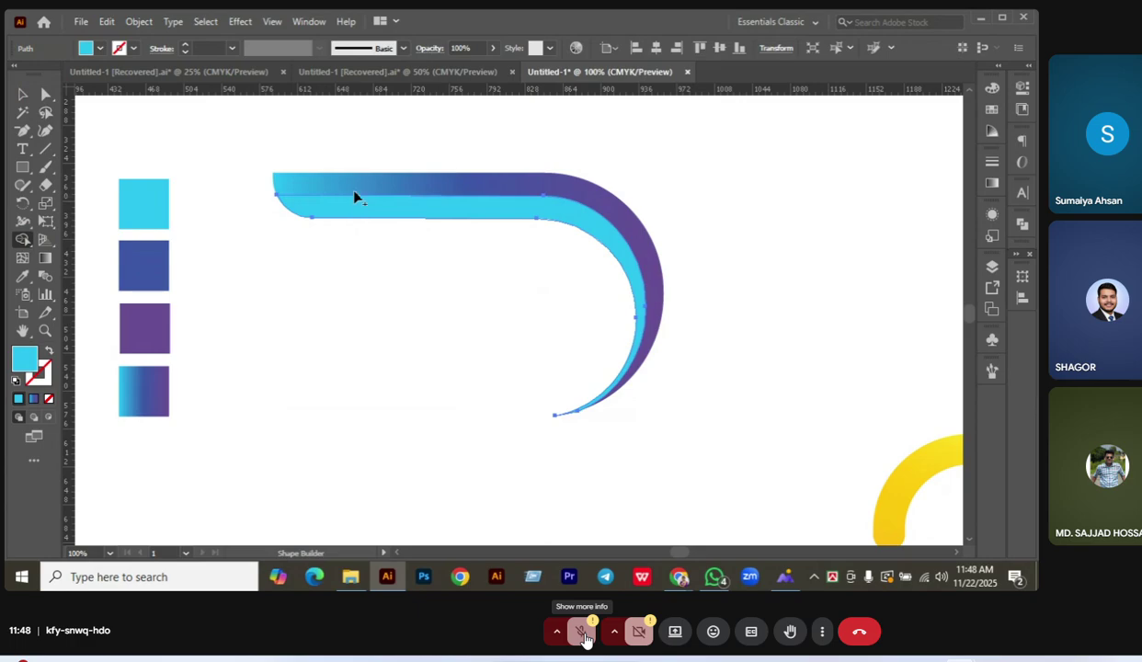
click(361, 211)
click(22, 94)
click(206, 213)
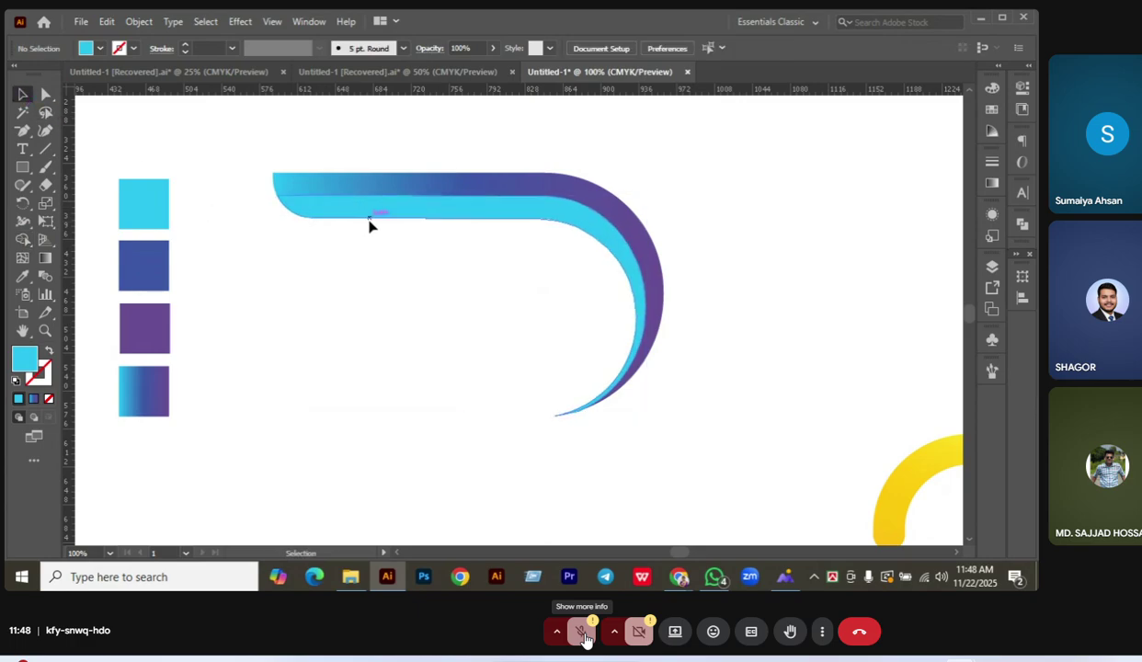
Nudge the cyan band down and back up so it fits inside the gradient band's inner edge.
click(370, 224)
key(Down)
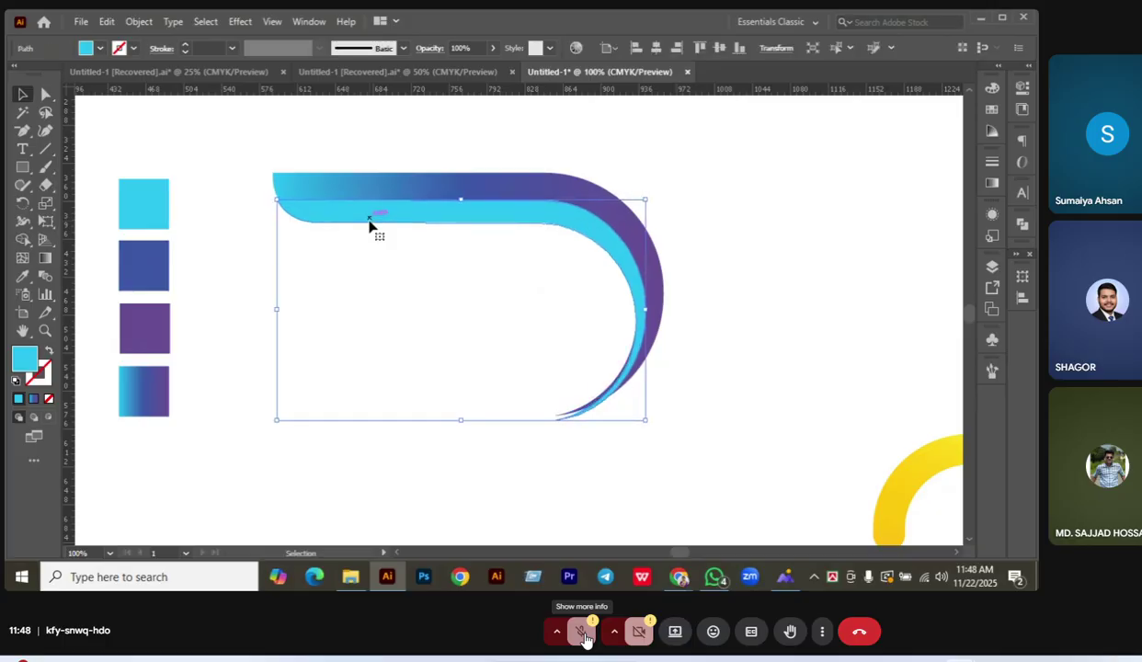
key(Up)
key(Up)
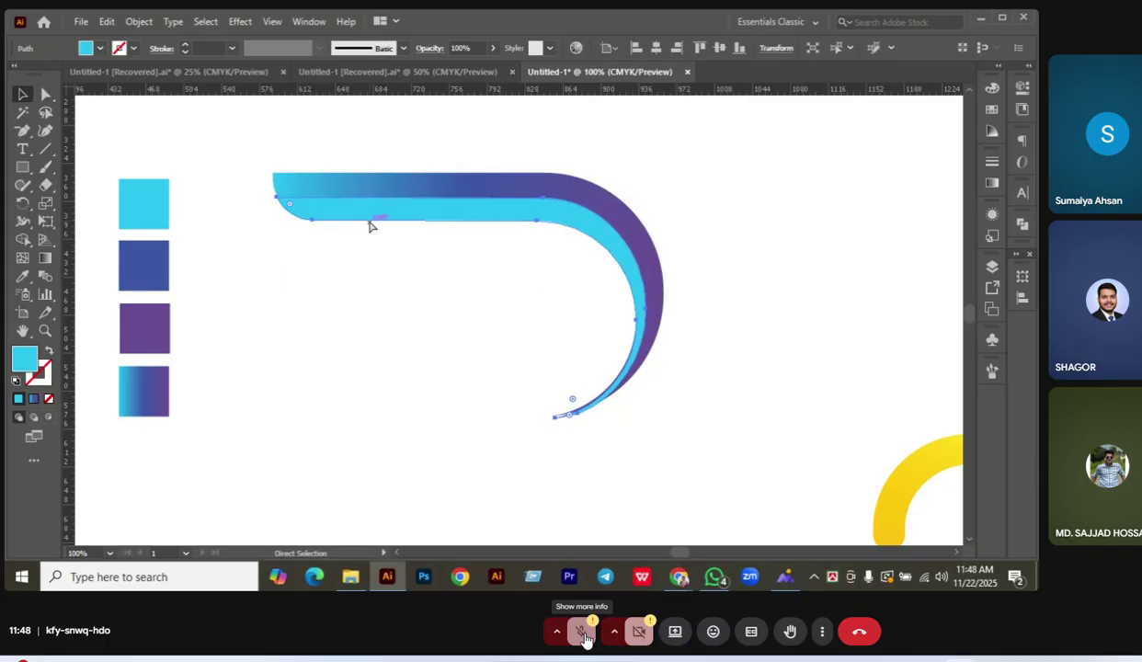
click(395, 306)
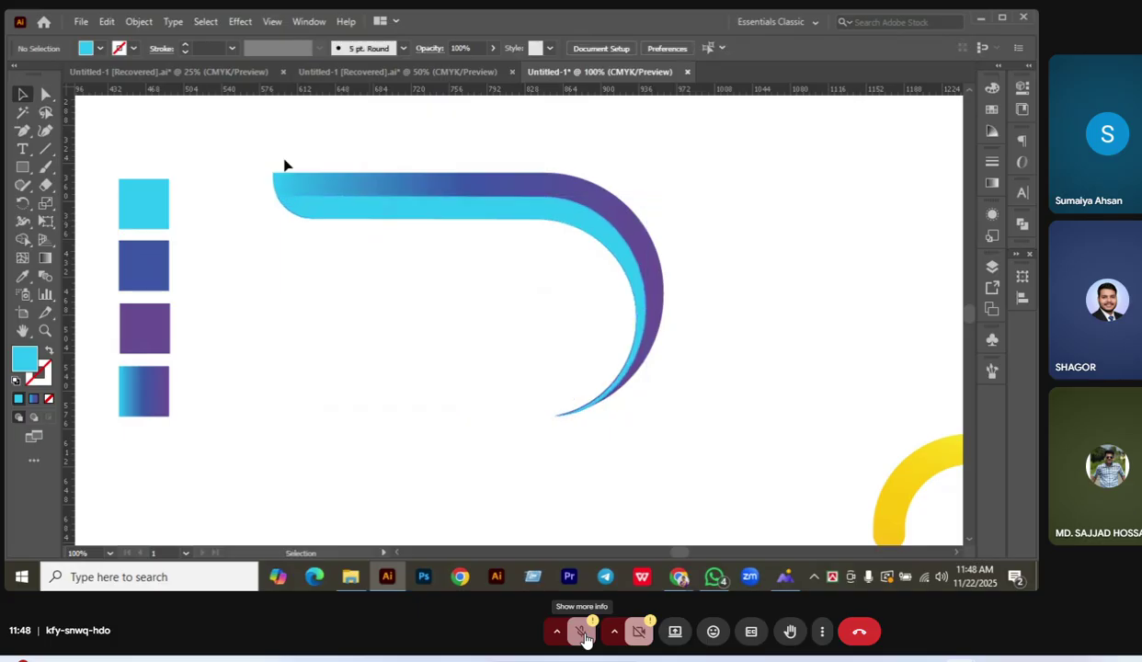
drag(285, 162, 568, 286)
click(474, 258)
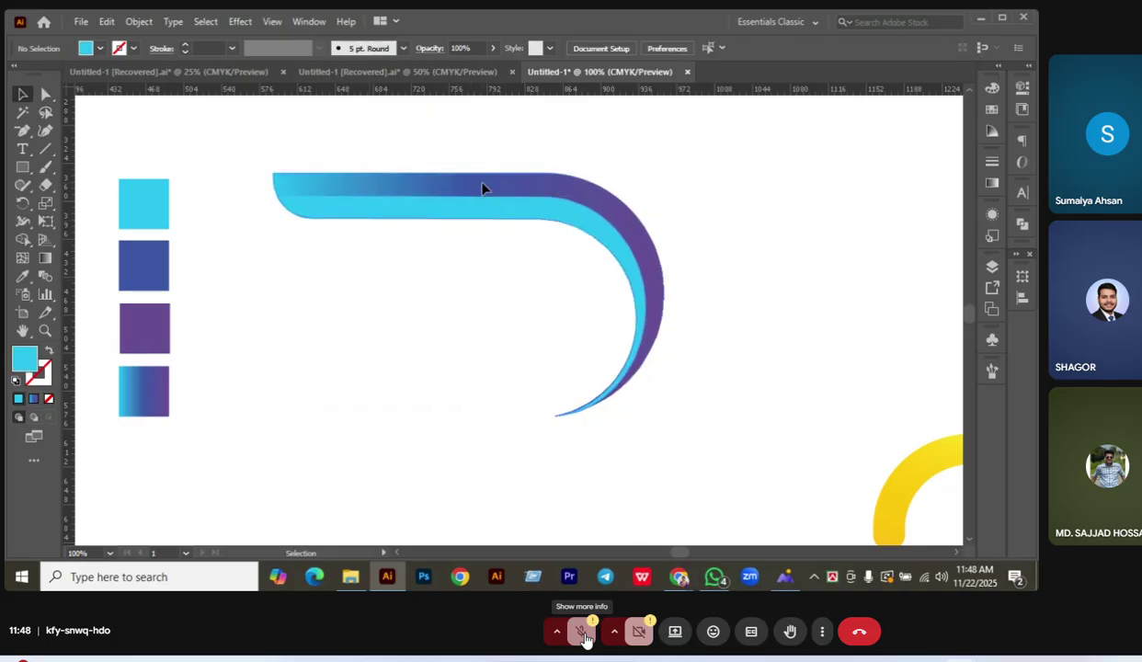
click(485, 186)
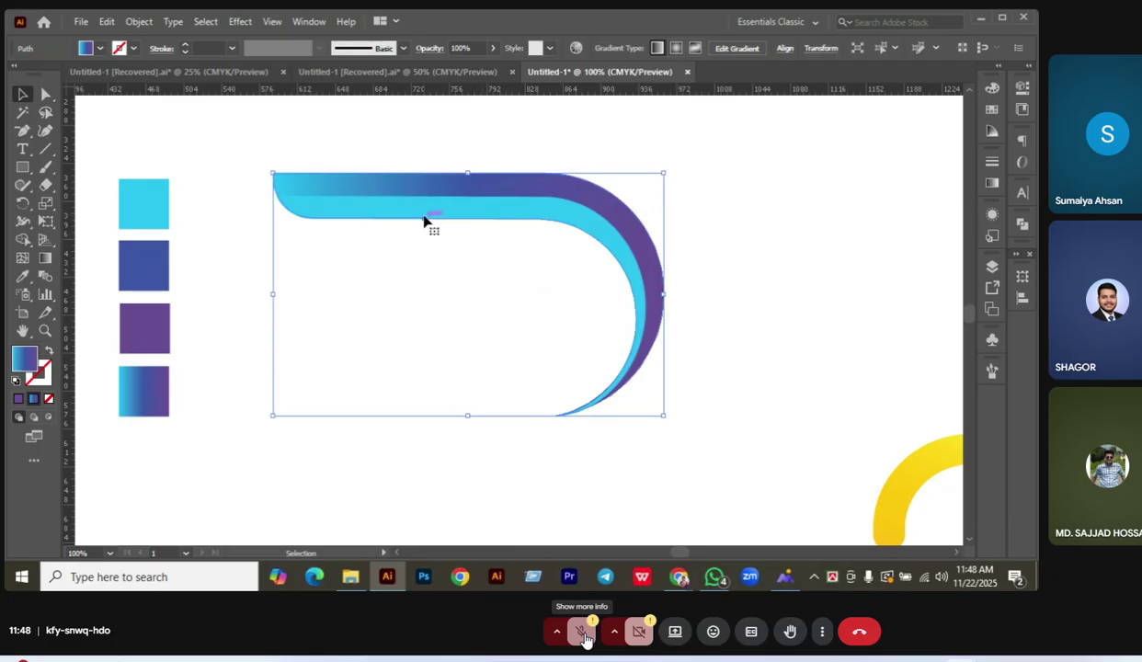
click(281, 160)
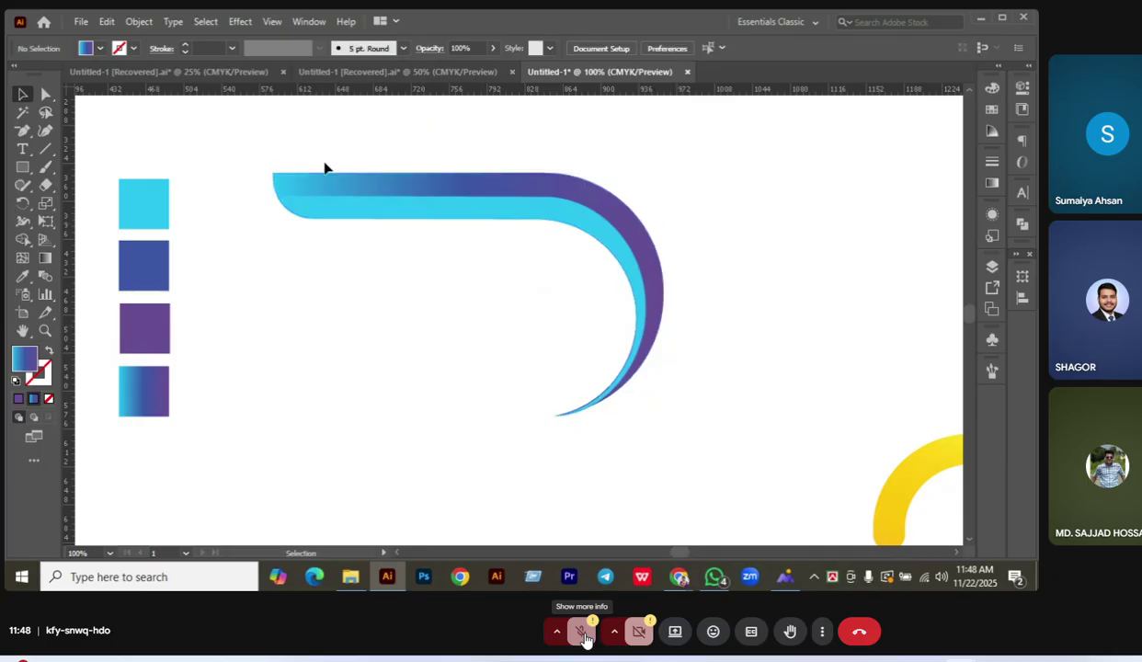
click(393, 199)
click(504, 260)
Redraw the outer band's linear gradient diagonally, from its upper-left end to beyond the lower right of the curve.
click(557, 196)
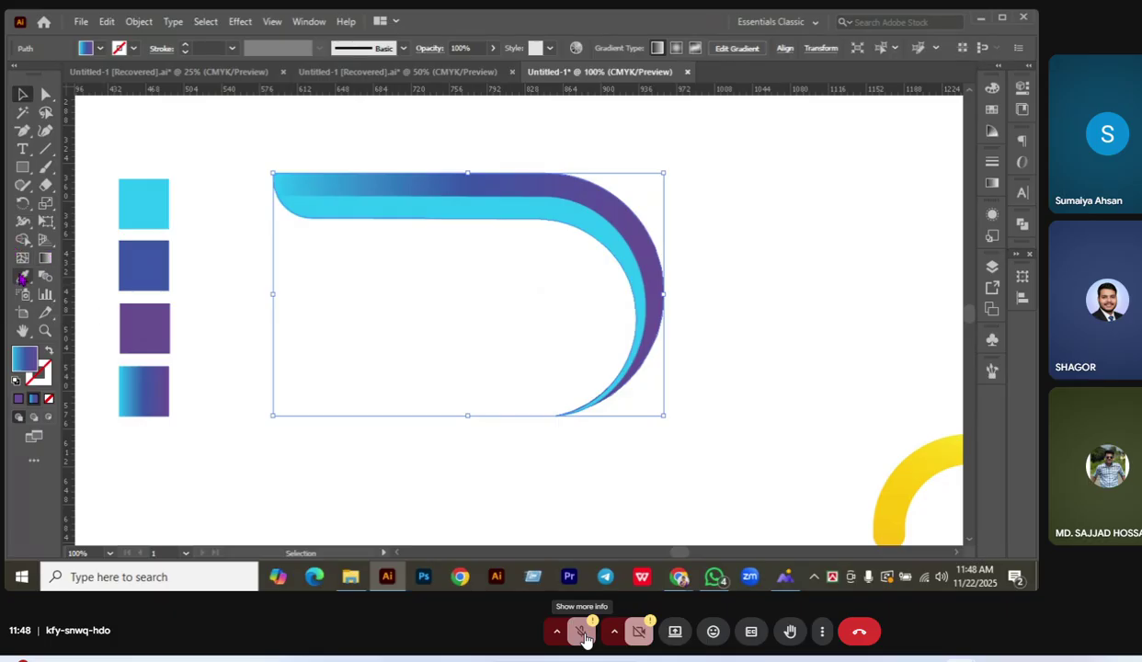
click(22, 277)
key(g)
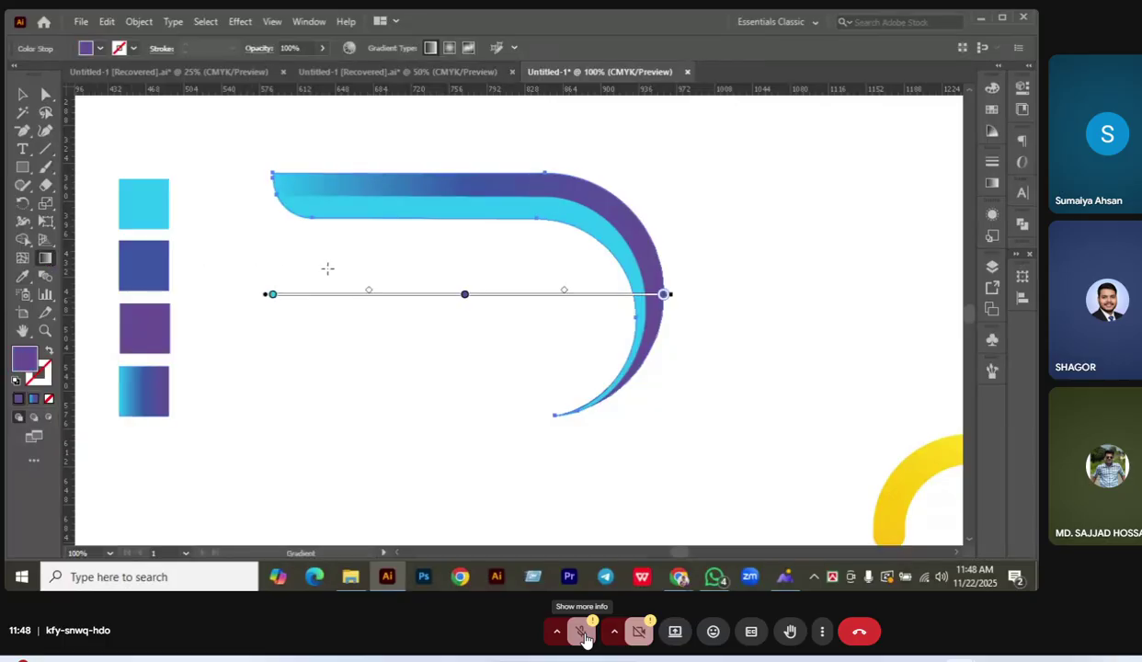
mouse_move(268, 176)
mouse_down()
mouse_move(336, 230)
mouse_move(619, 400)
mouse_move(640, 400)
mouse_move(624, 391)
mouse_up()
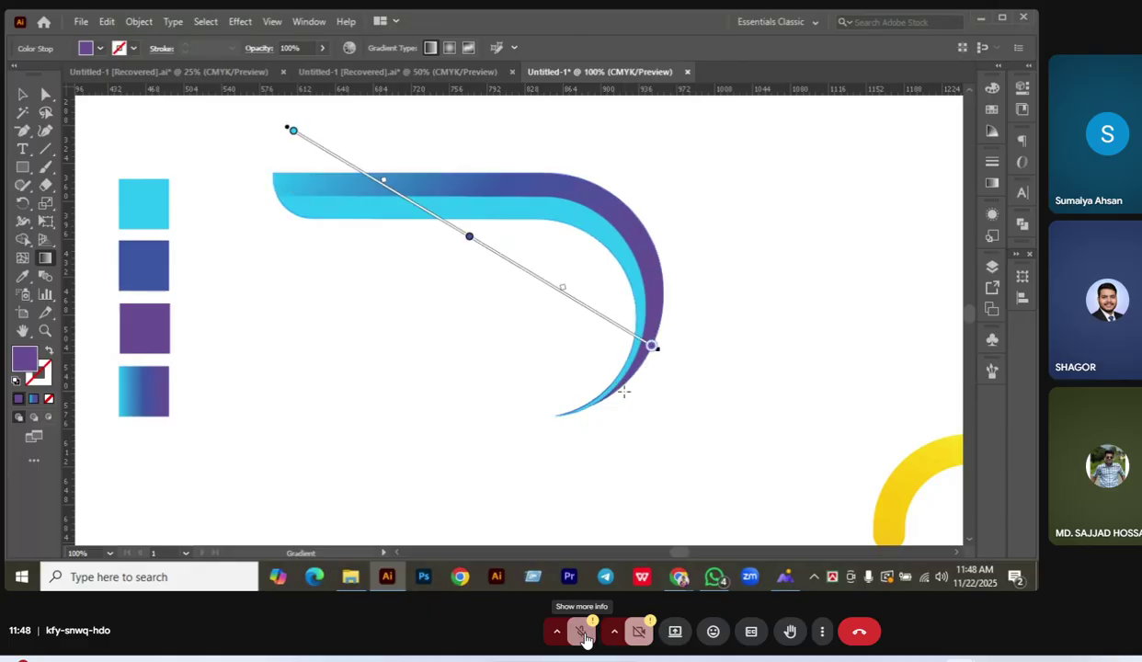
mouse_move(261, 185)
mouse_down()
mouse_move(510, 382)
mouse_move(621, 455)
mouse_up()
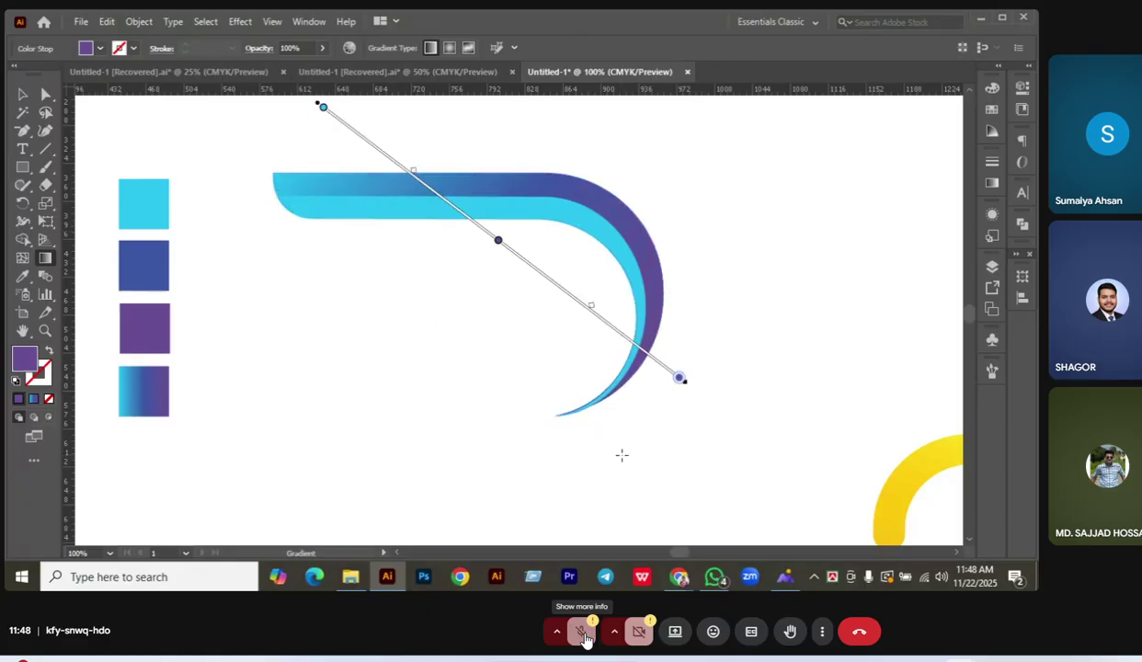
click(22, 94)
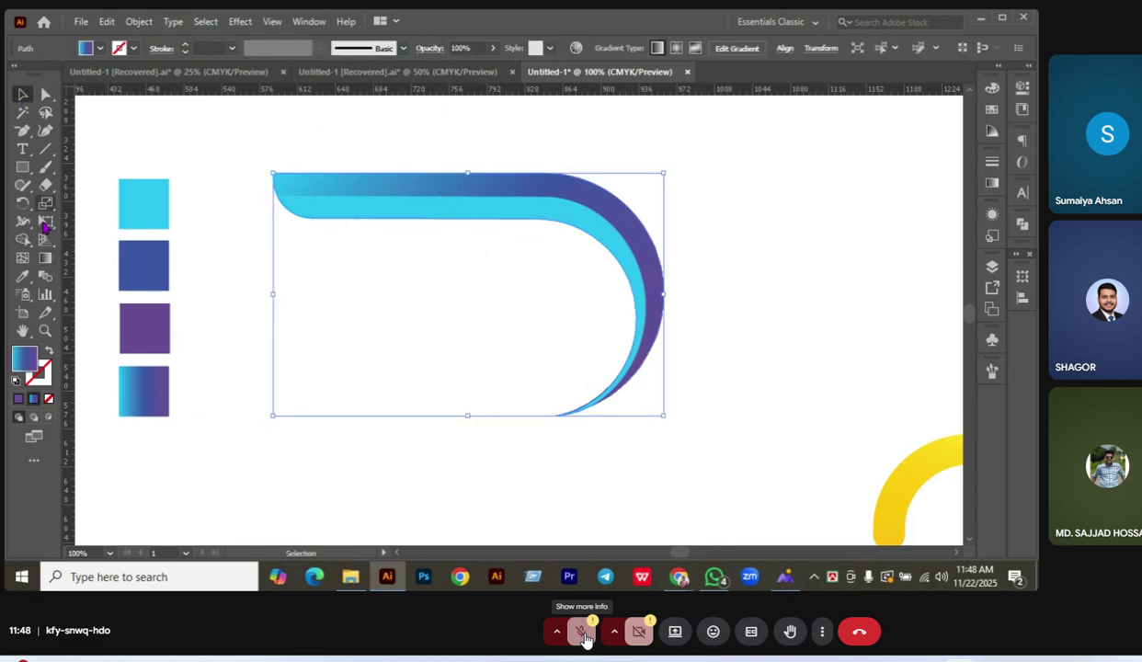
click(45, 258)
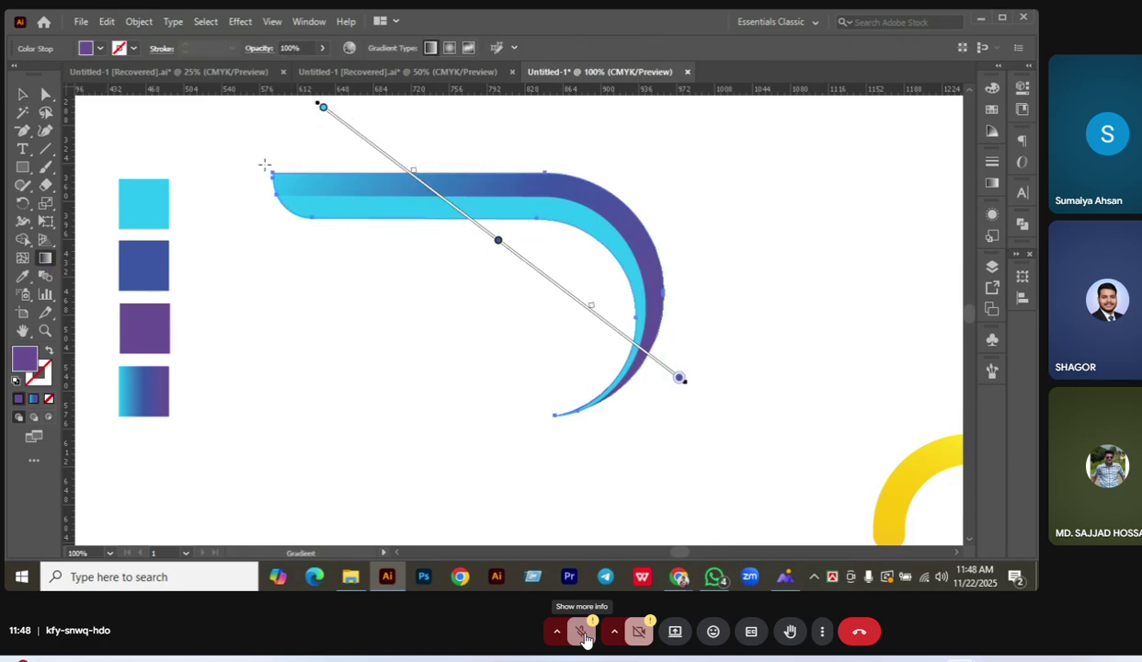
mouse_move(267, 170)
mouse_down()
mouse_move(542, 316)
mouse_move(675, 411)
mouse_up()
key(v)
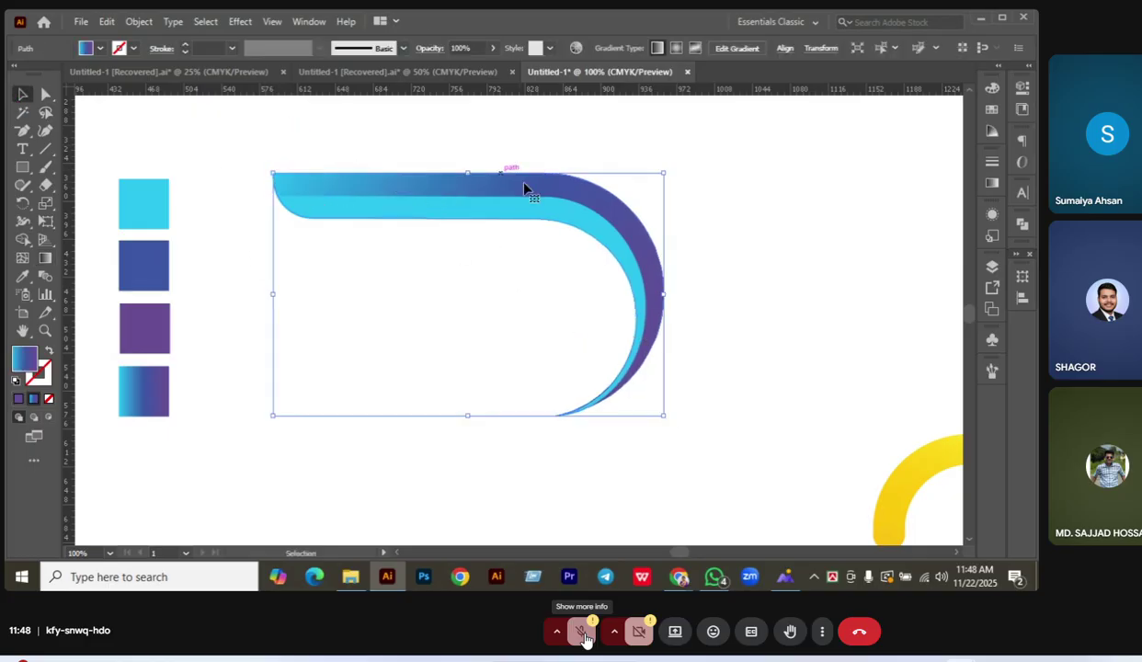
click(484, 171)
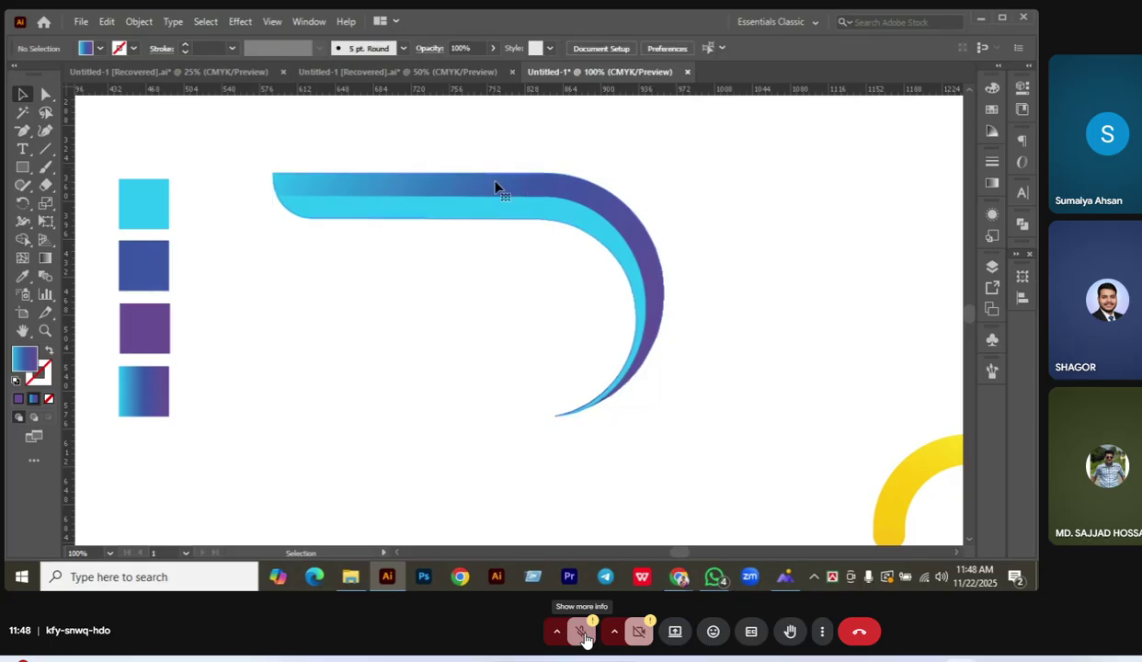
Shift the outer band's gradient slightly toward the curve and move its cyan-blue midpoint and blue middle stop further along the line.
click(411, 190)
click(45, 257)
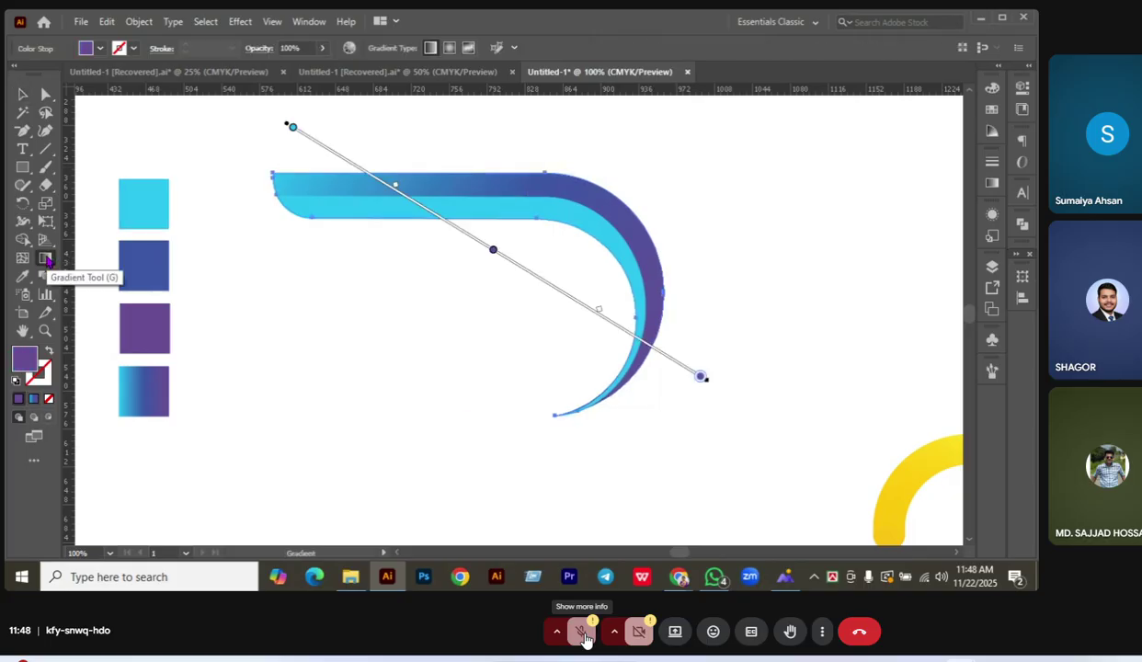
mouse_move(289, 127)
mouse_down()
mouse_move(287, 154)
mouse_move(299, 130)
mouse_up()
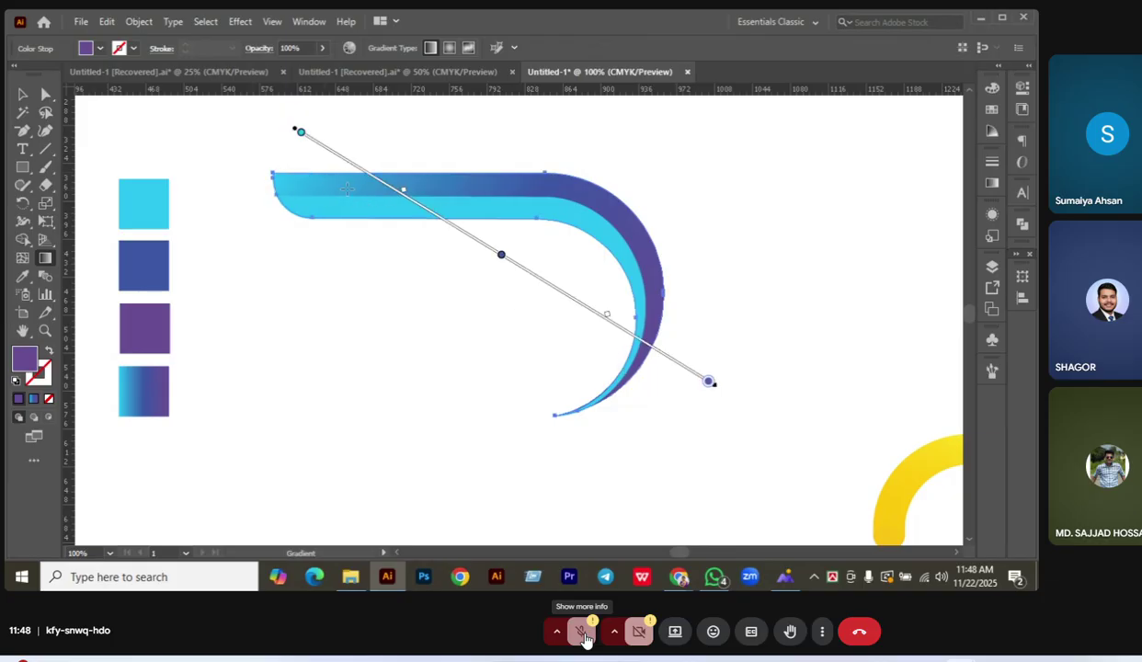
drag(403, 190, 412, 195)
double_click(501, 255)
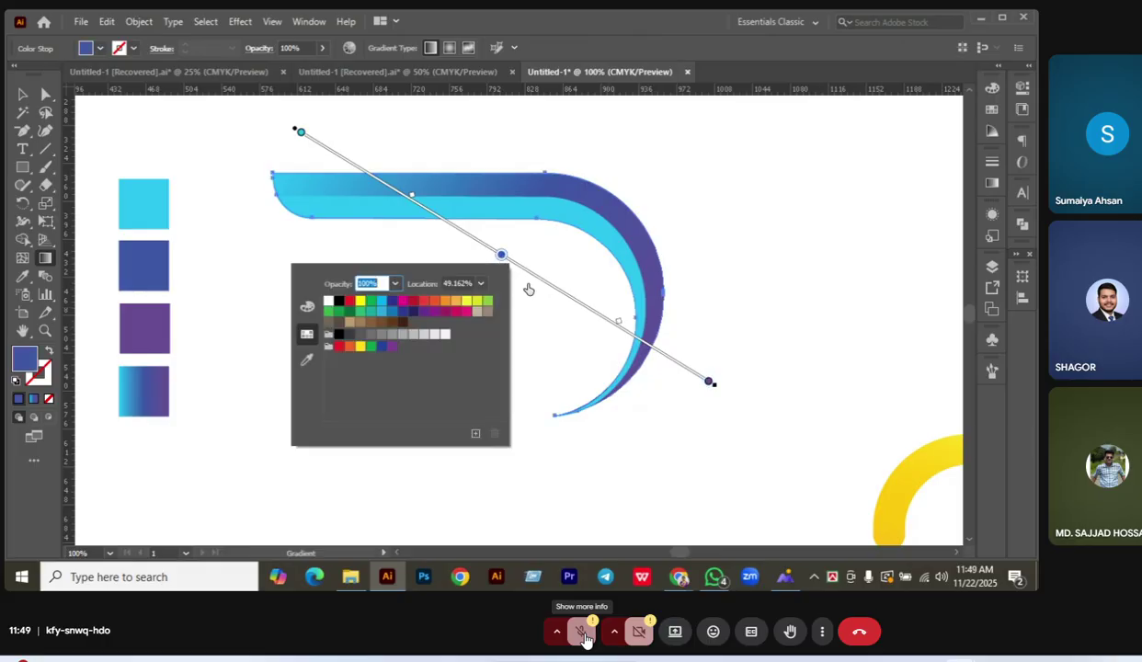
click(531, 296)
drag(505, 254, 515, 264)
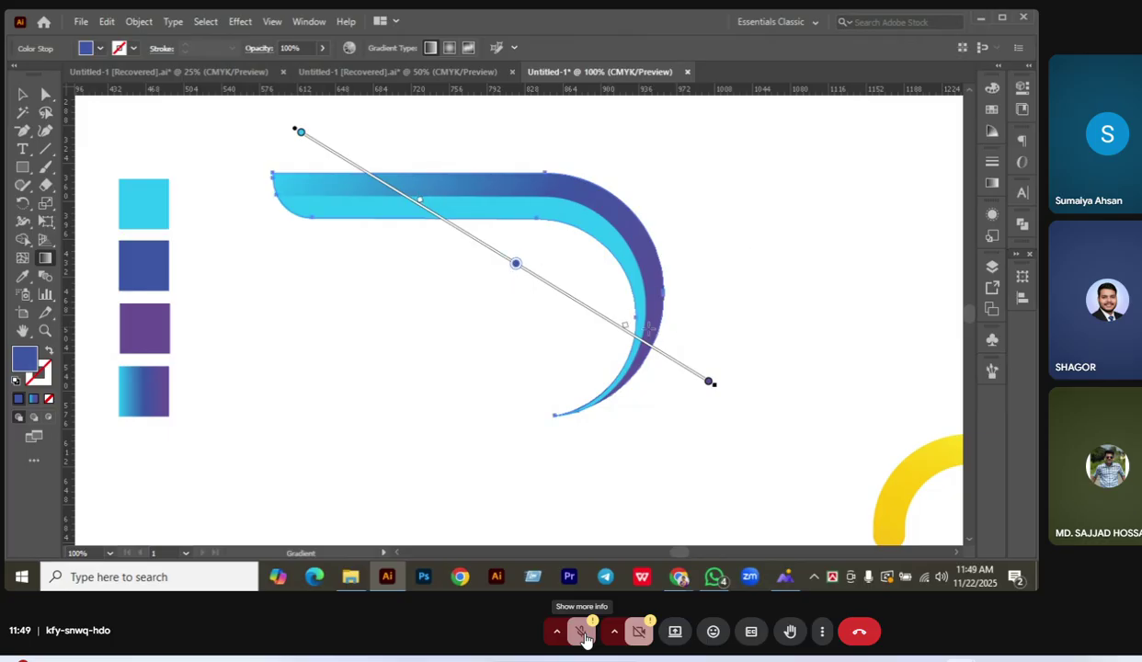
click(18, 98)
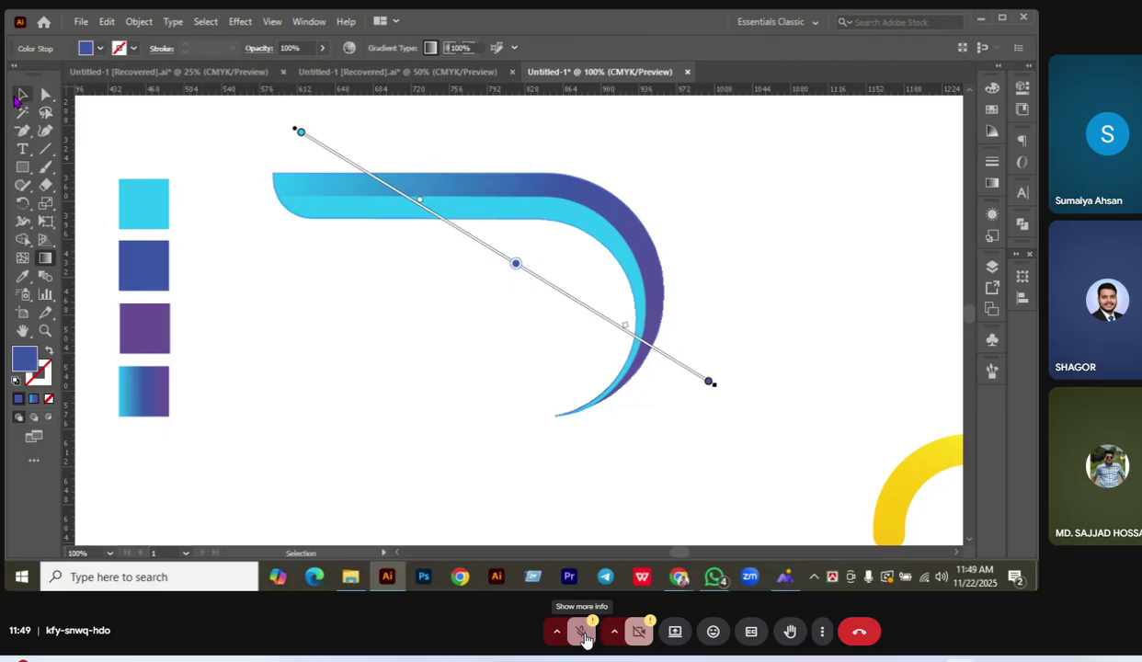
click(219, 260)
Fill the inner cyan band with the cyan-blue-purple gradient sampled from the swatch square and reverse its direction.
click(390, 208)
key(i)
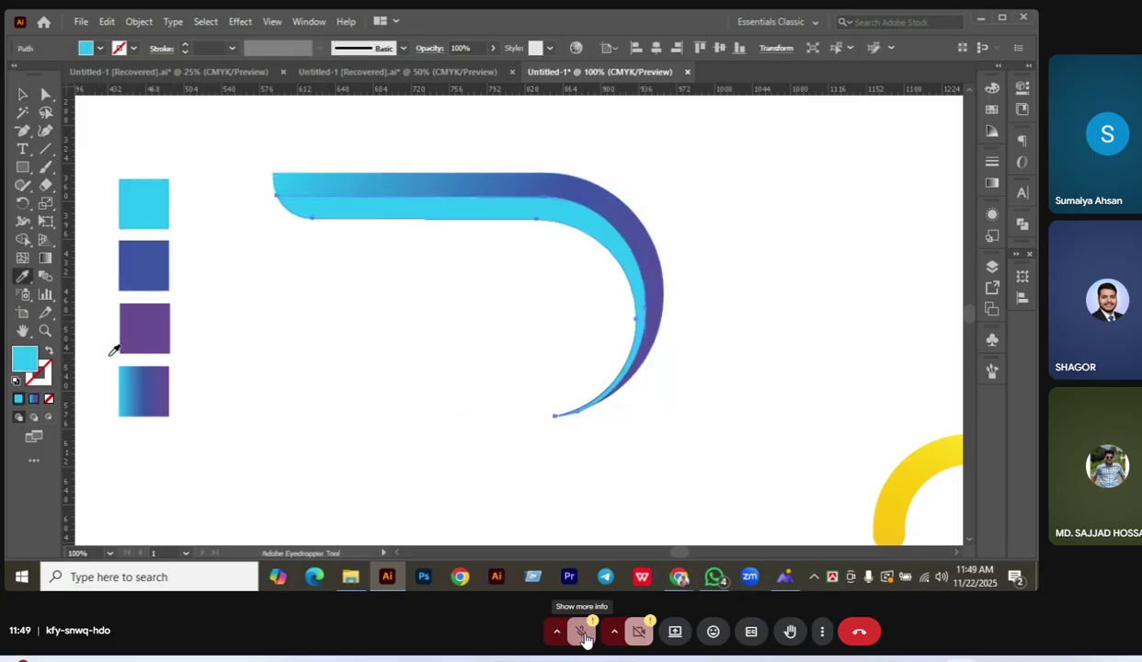
click(146, 386)
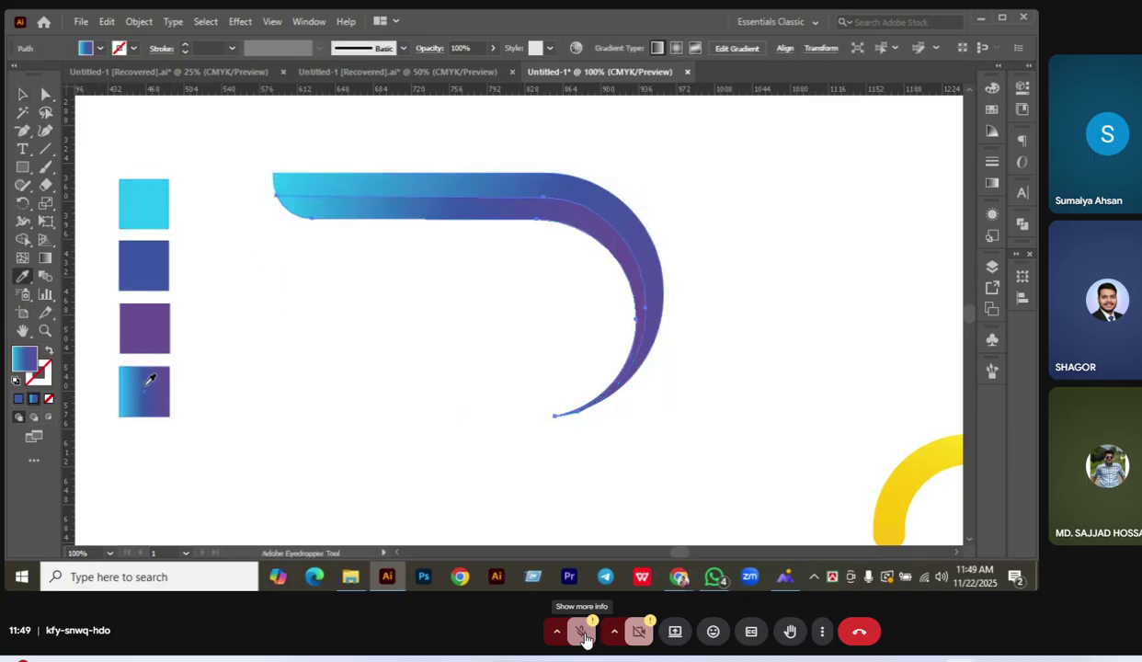
click(992, 182)
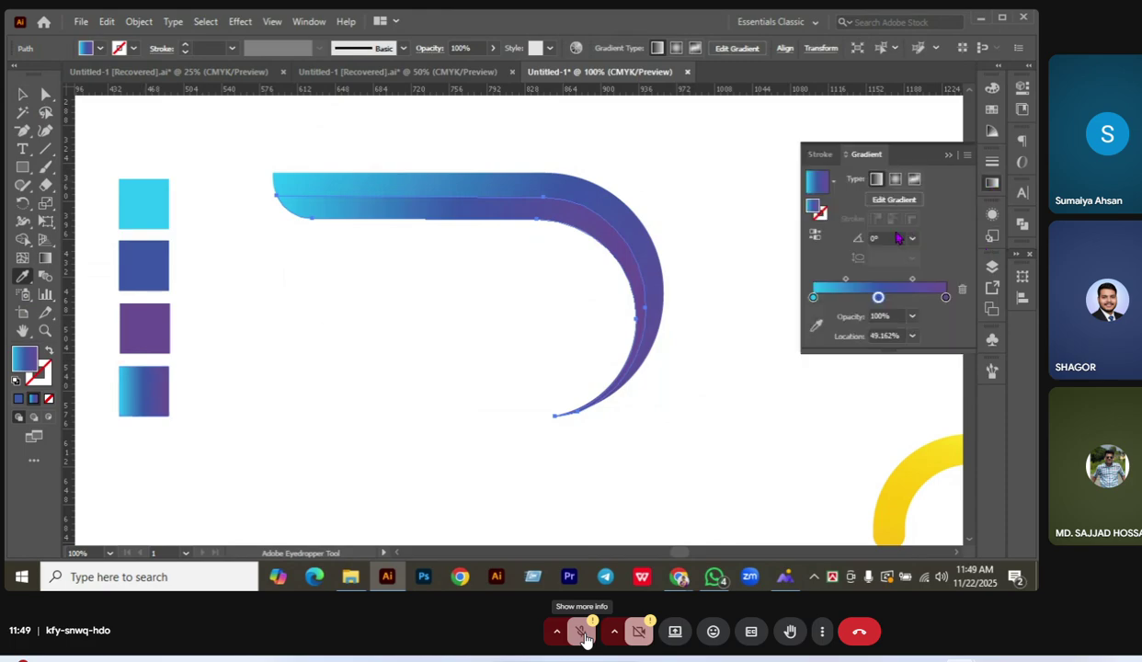
click(814, 237)
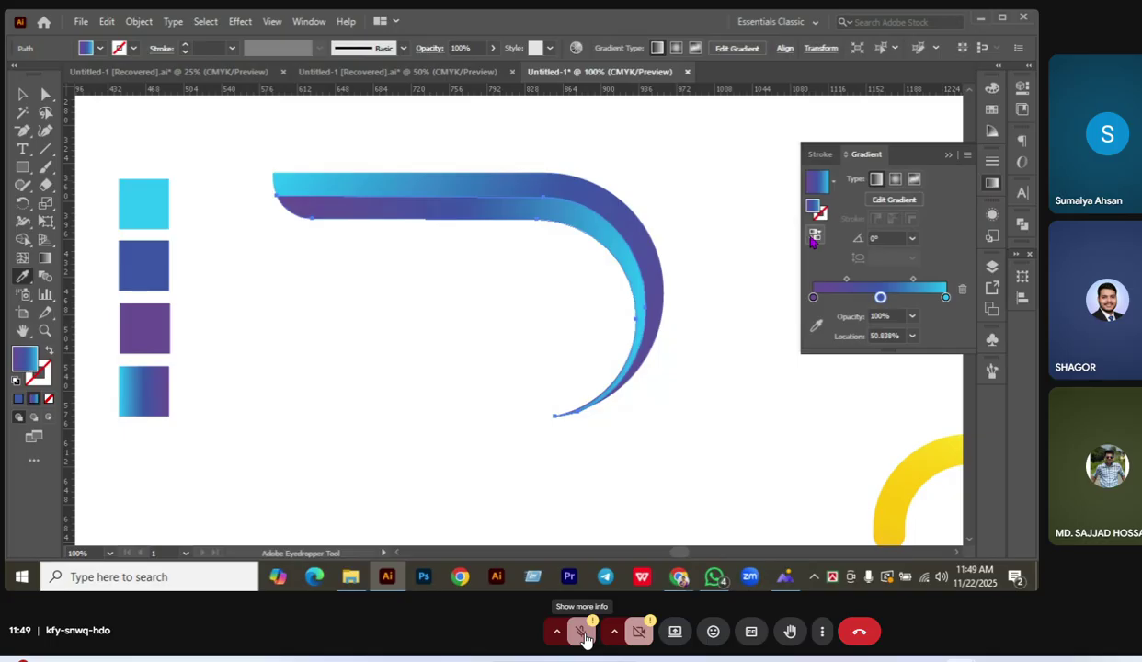
Redraw the inner band's linear gradient diagonally, from its upper-left end to just beyond the lower right of the curve.
click(45, 258)
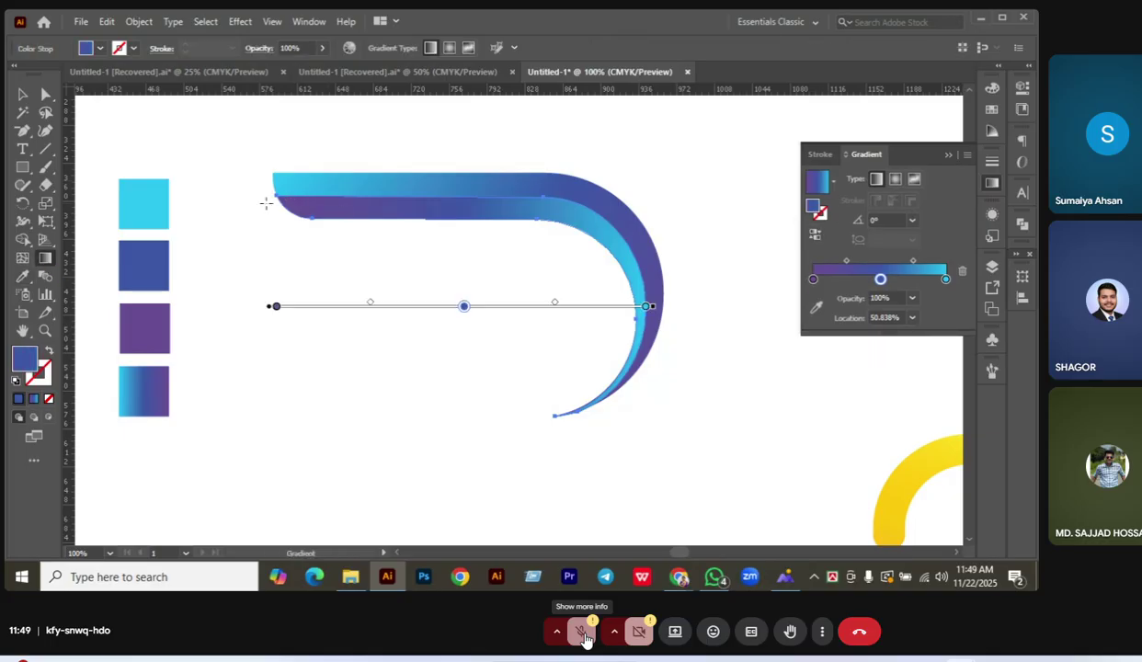
mouse_move(266, 203)
mouse_down()
mouse_move(453, 340)
mouse_move(637, 422)
mouse_move(663, 355)
mouse_up()
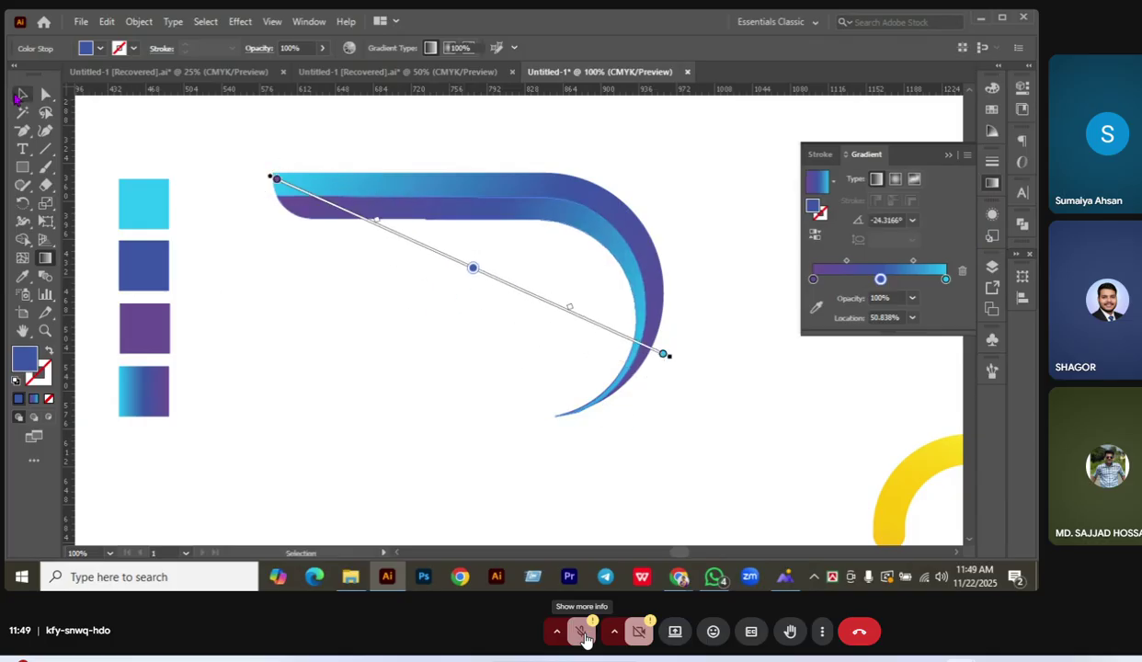
key(v)
click(427, 301)
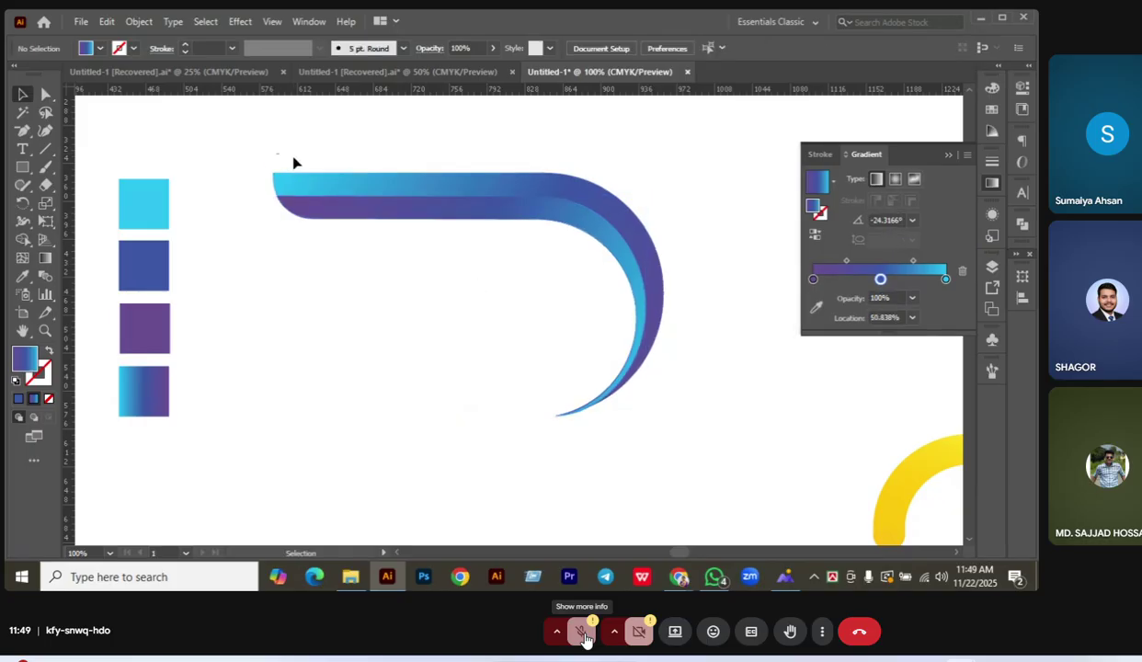
drag(274, 154, 536, 292)
key(a)
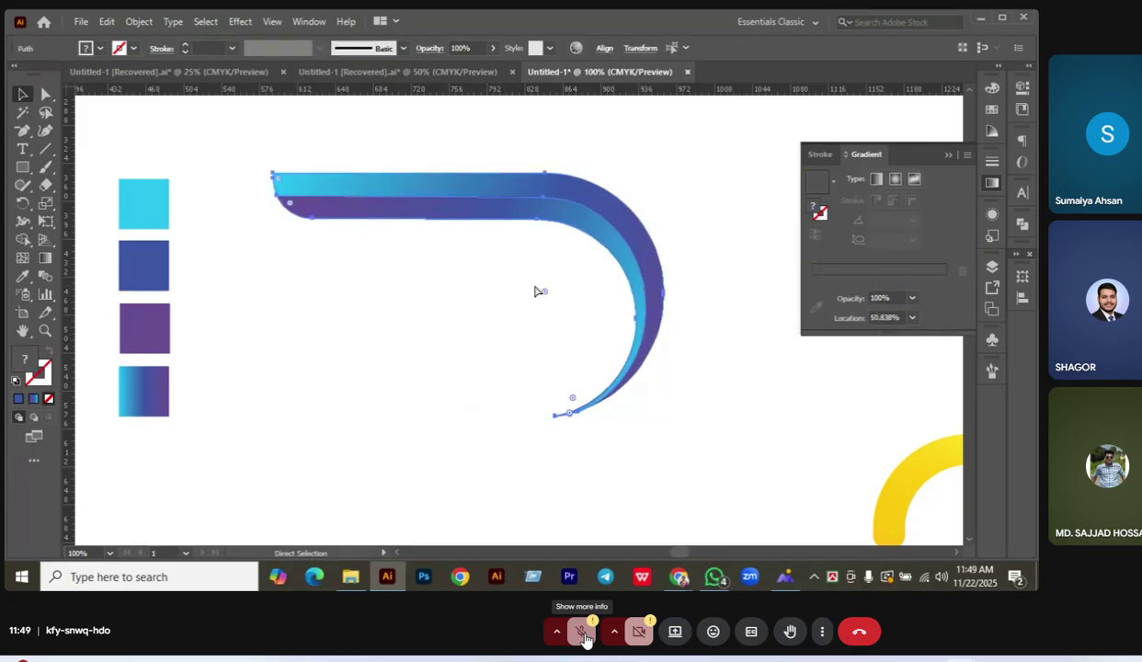
key(v)
click(352, 136)
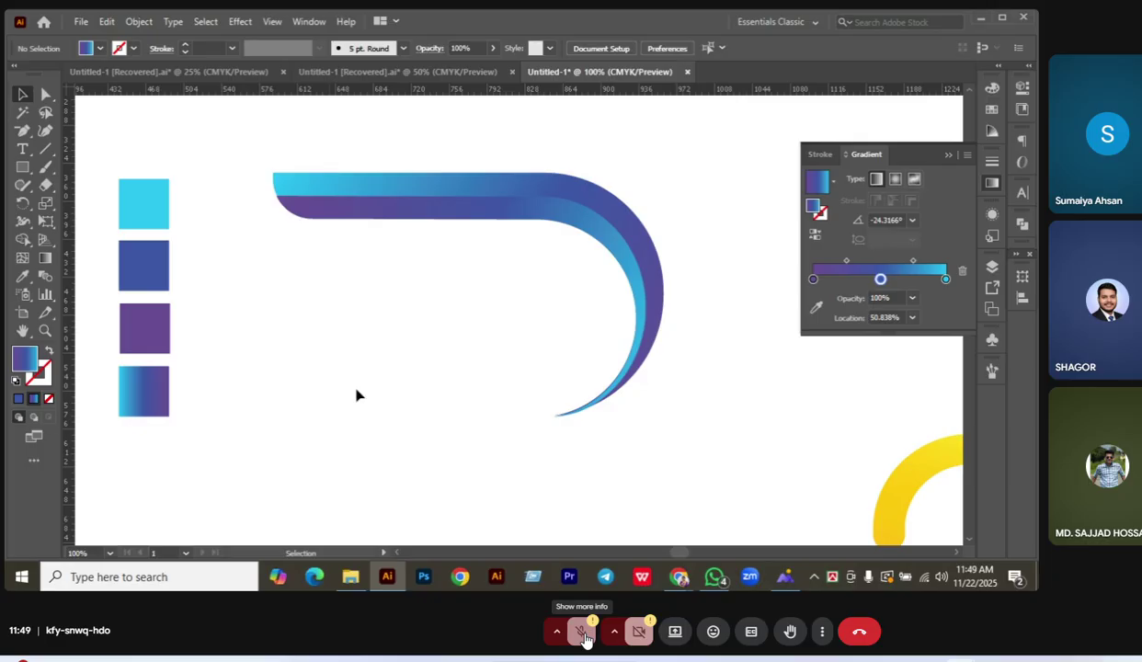
Draw a large hexagon from a centre point inside the curve and swap its gradient from fill to stroke.
drag(22, 166, 84, 219)
drag(495, 322, 631, 385)
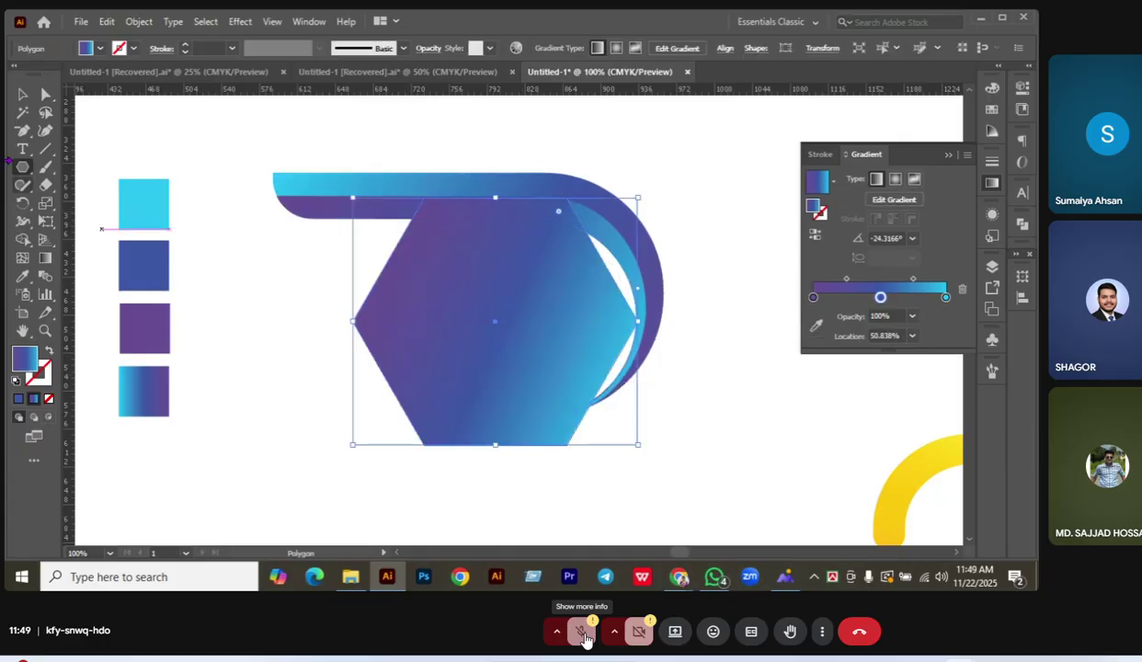
click(52, 351)
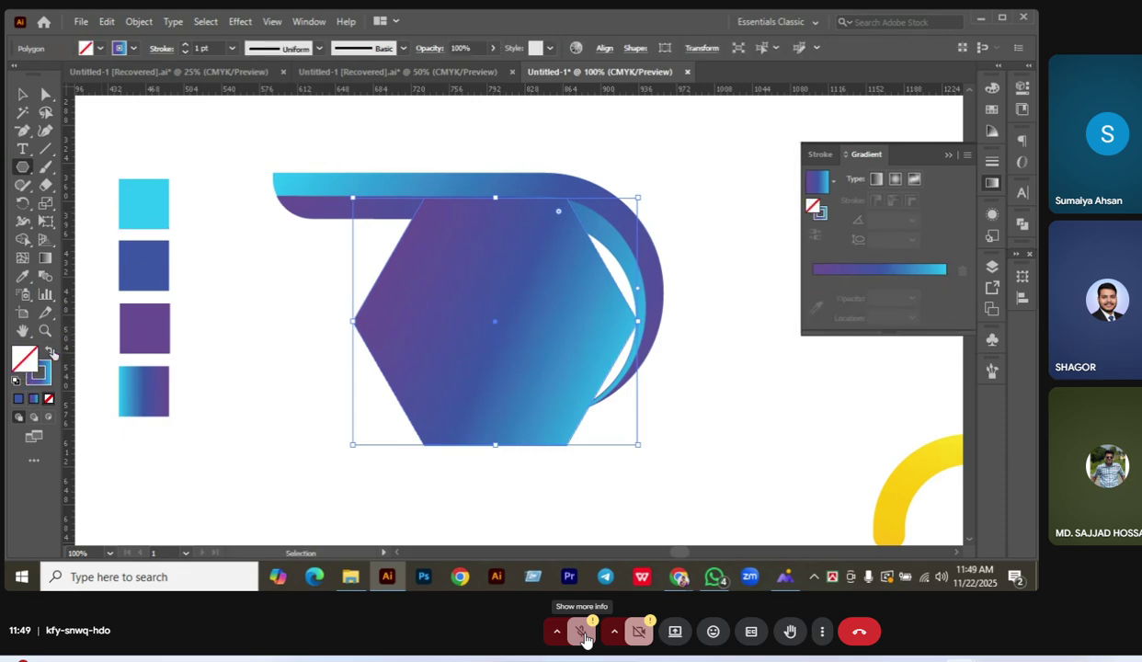
Enlarge the hexagon about its centre and set its gradient stroke weight to 25 pt.
click(184, 46)
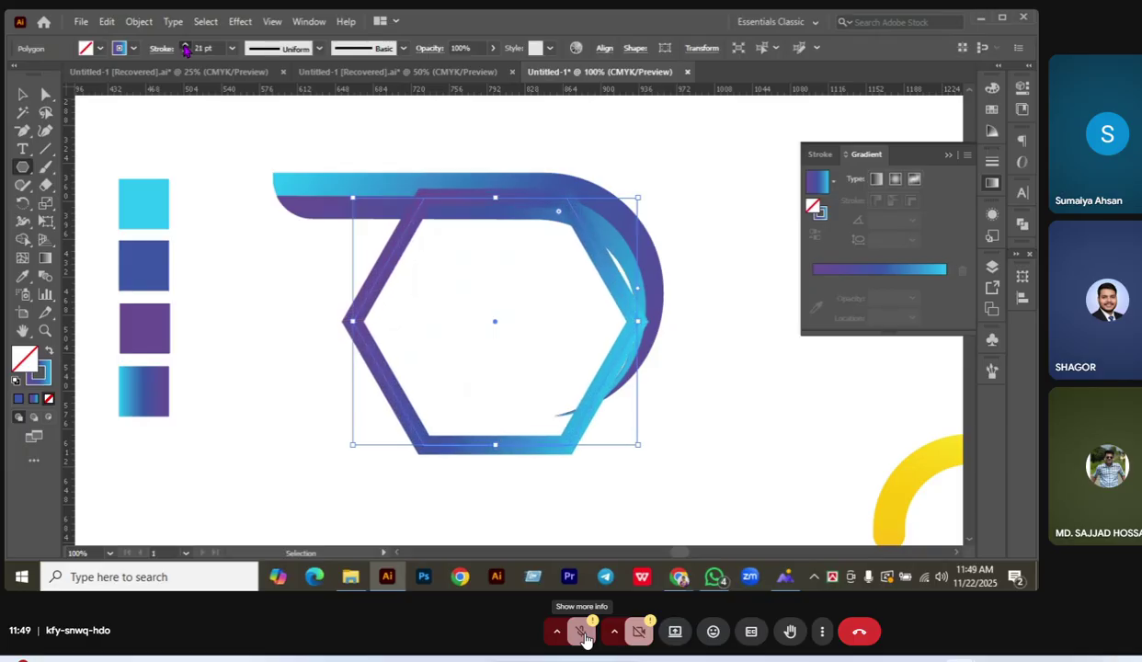
click(184, 46)
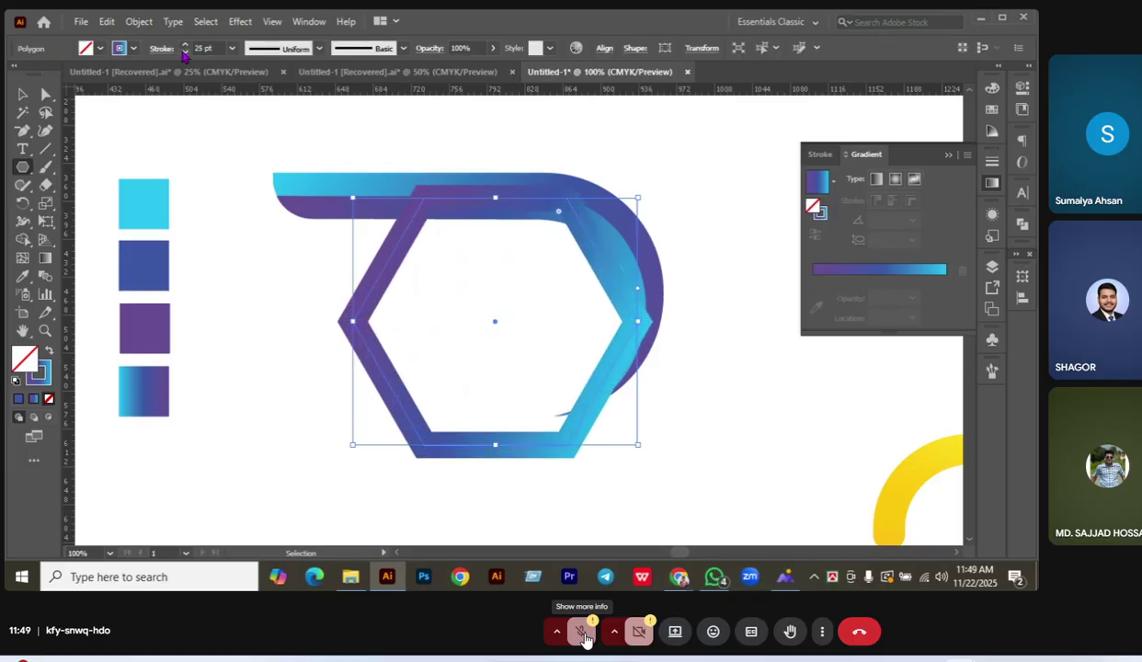
click(185, 52)
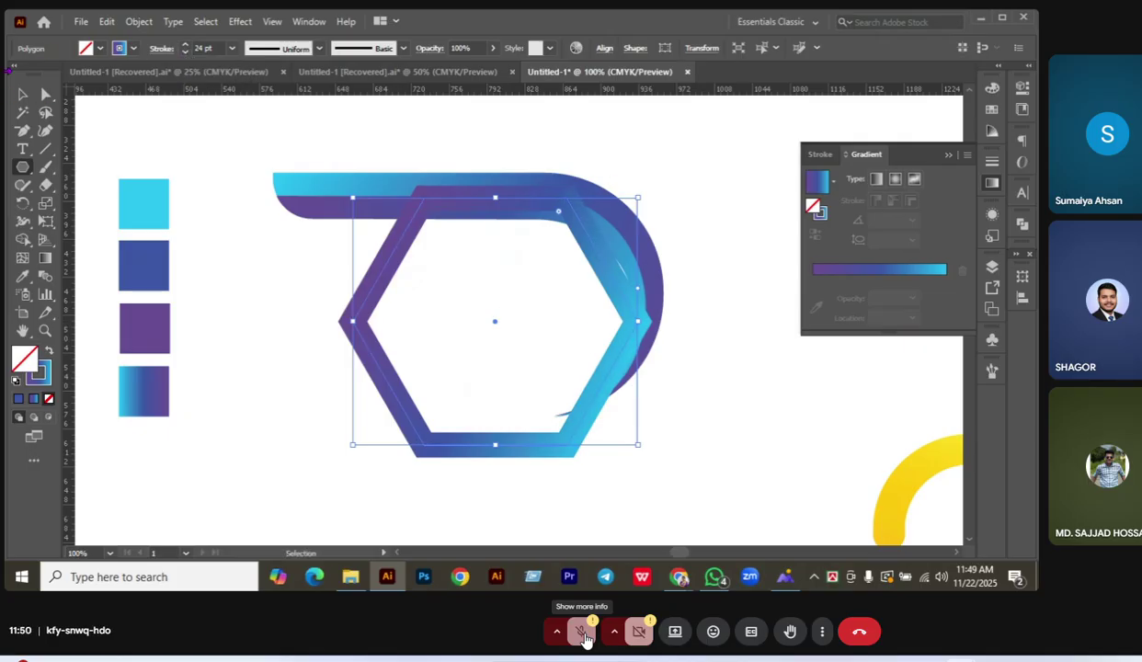
key(v)
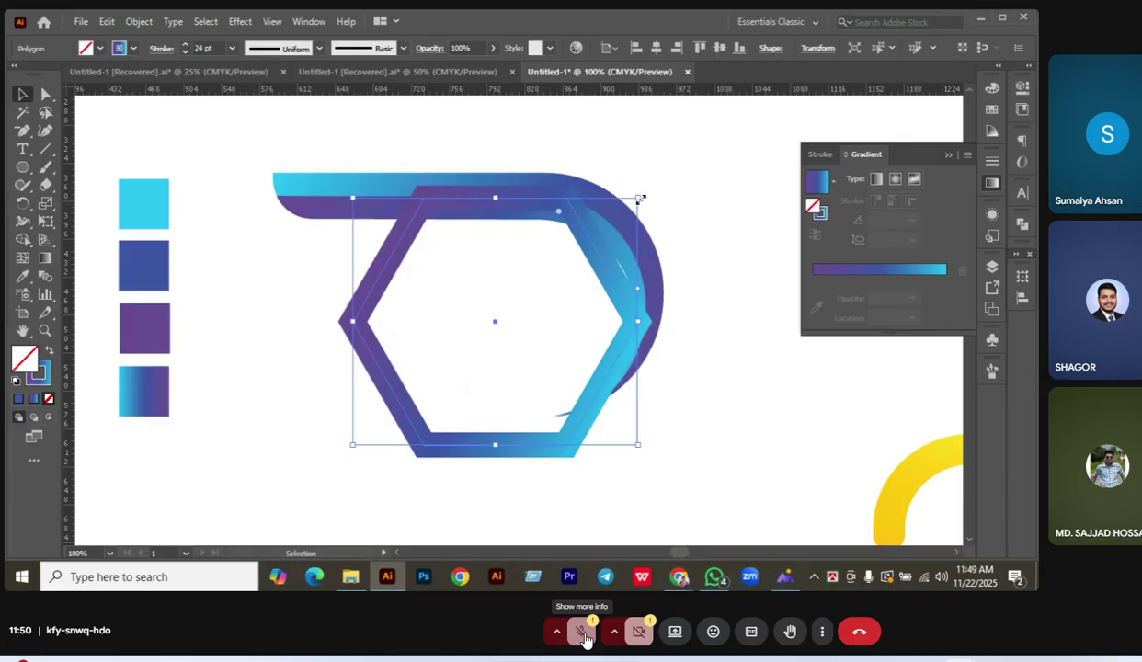
drag(638, 197, 697, 169)
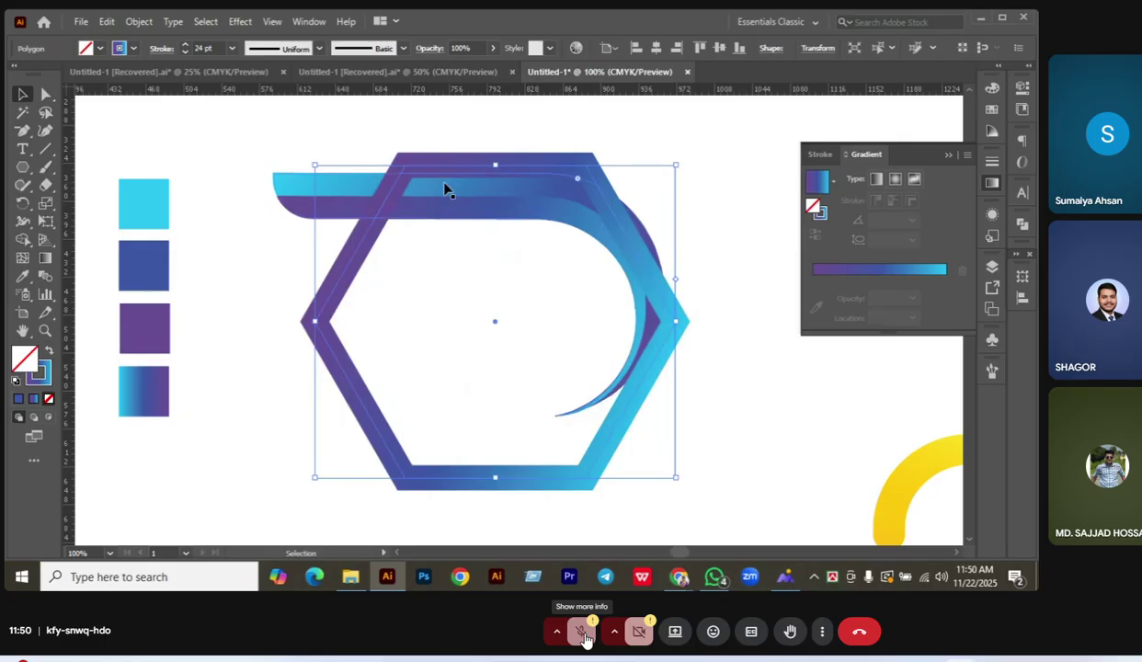
click(185, 45)
click(185, 45)
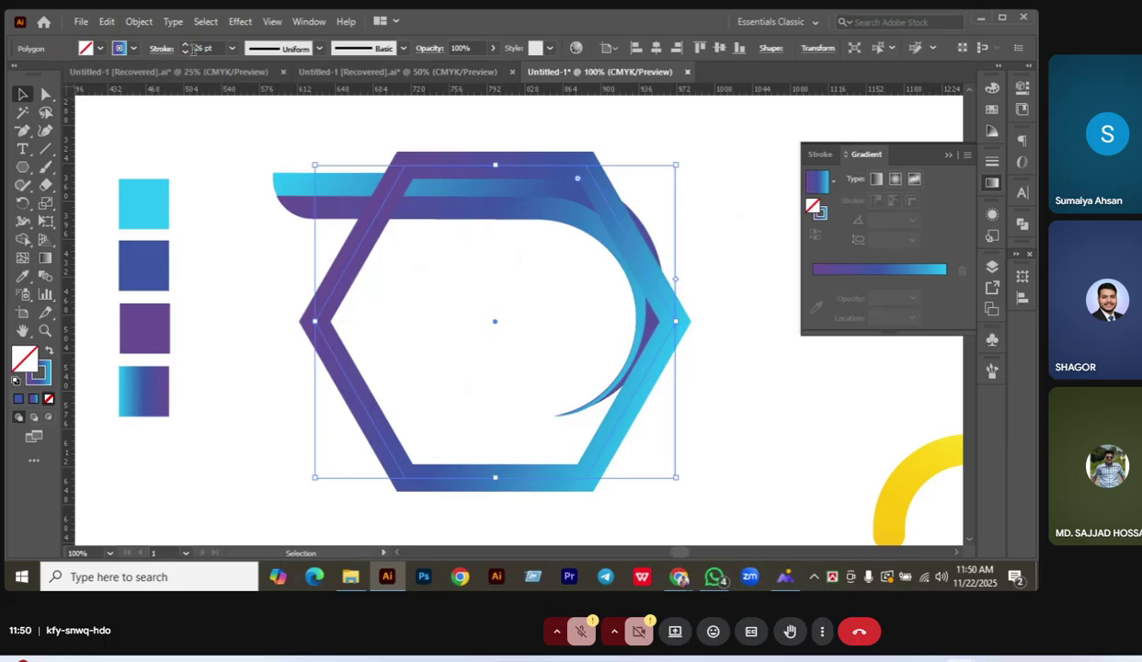
click(184, 51)
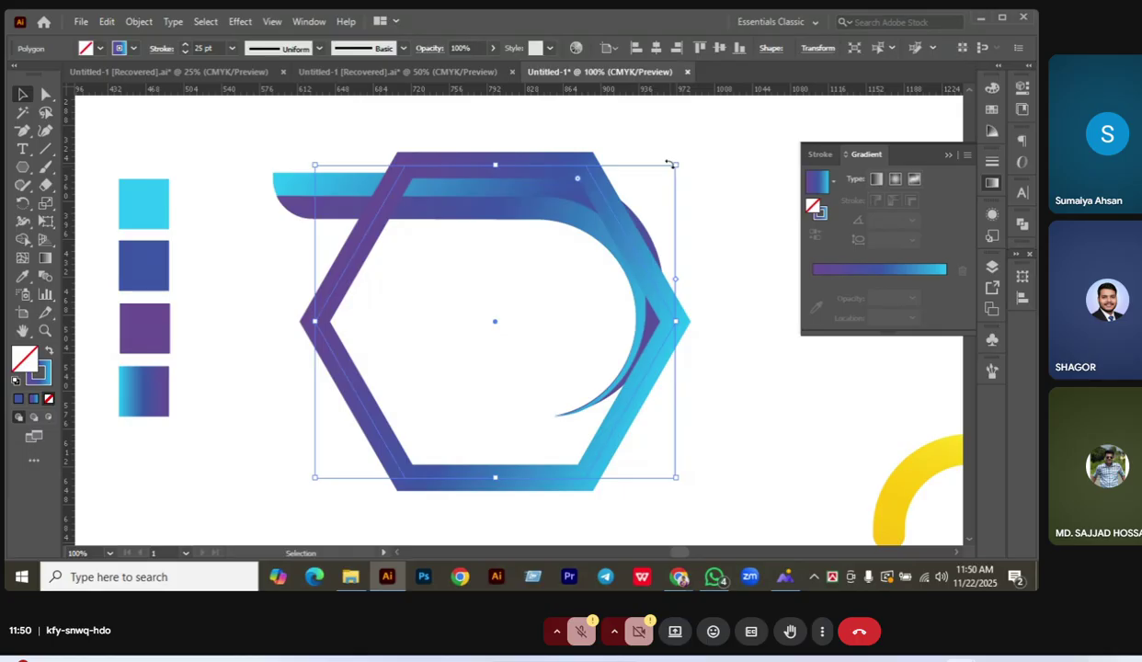
Rotate the hexagon by 30° so that one corner points straight up.
right_click(561, 231)
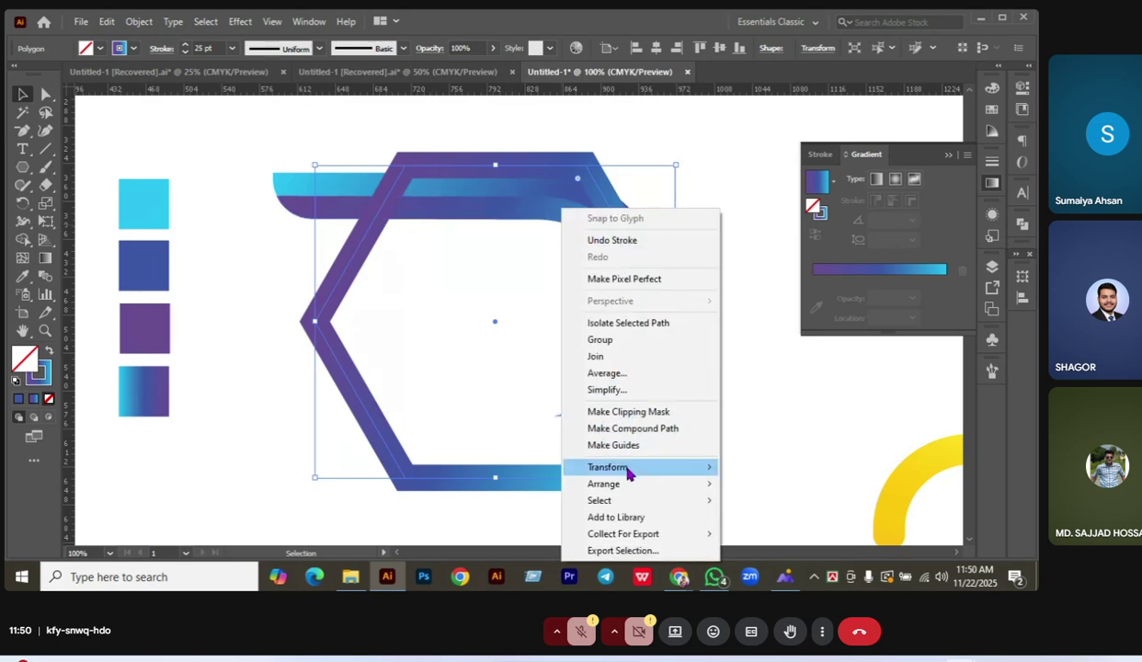
mouse_move(613, 464)
click(755, 374)
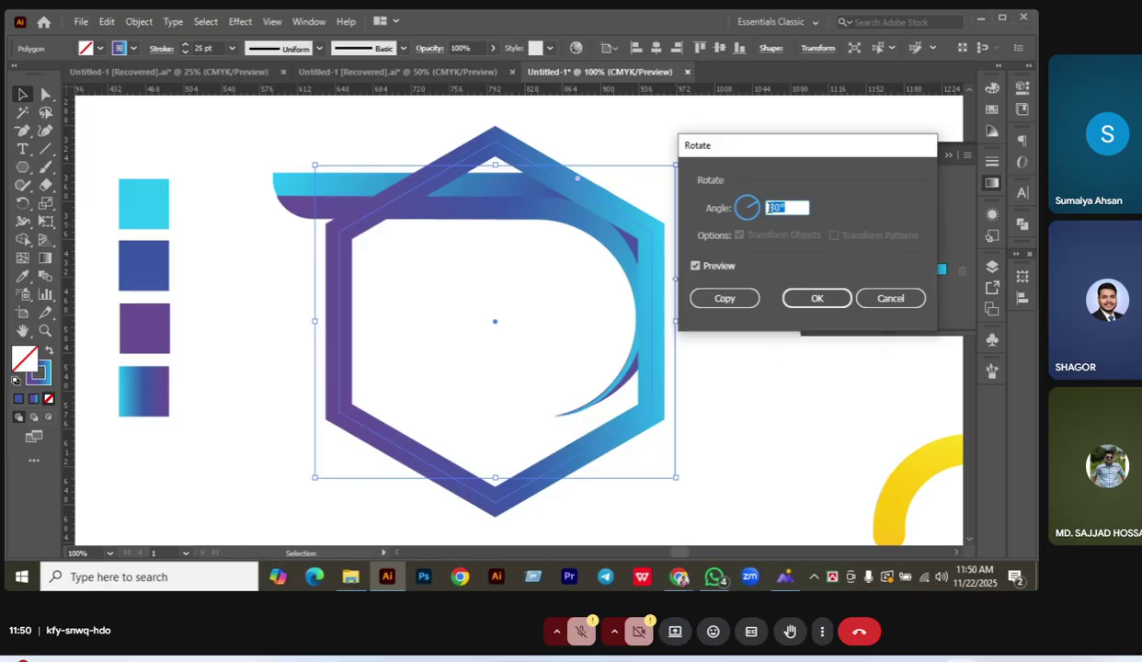
click(816, 298)
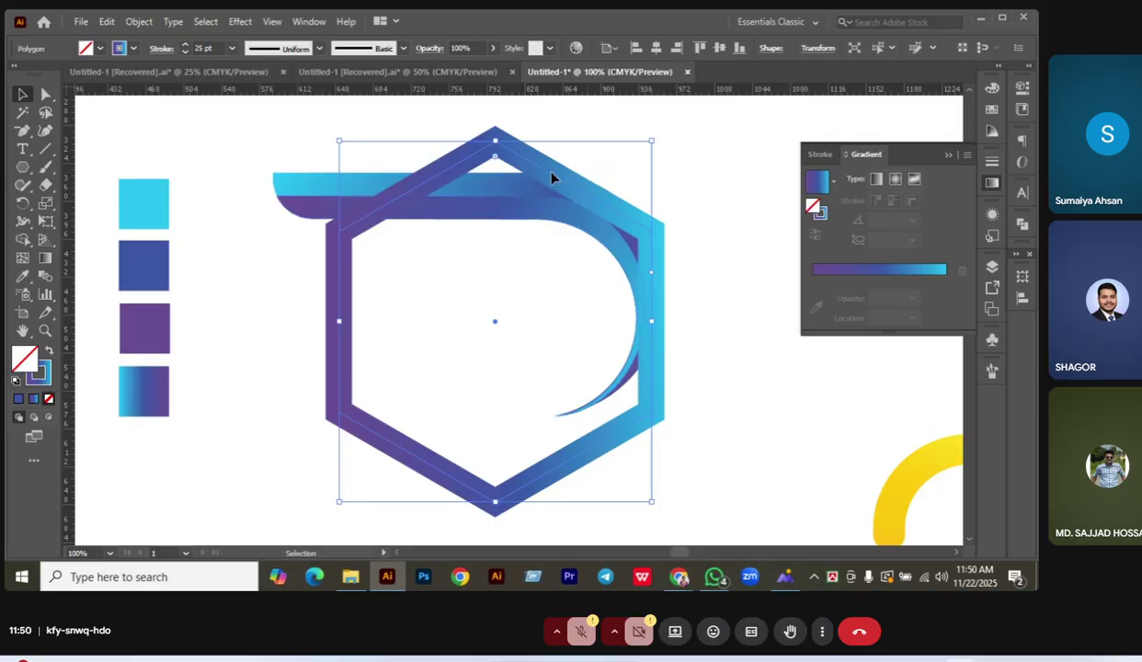
Move the rotated hexagon down so its apex sits below the straight part of the band, inside the curve.
drag(552, 181, 546, 312)
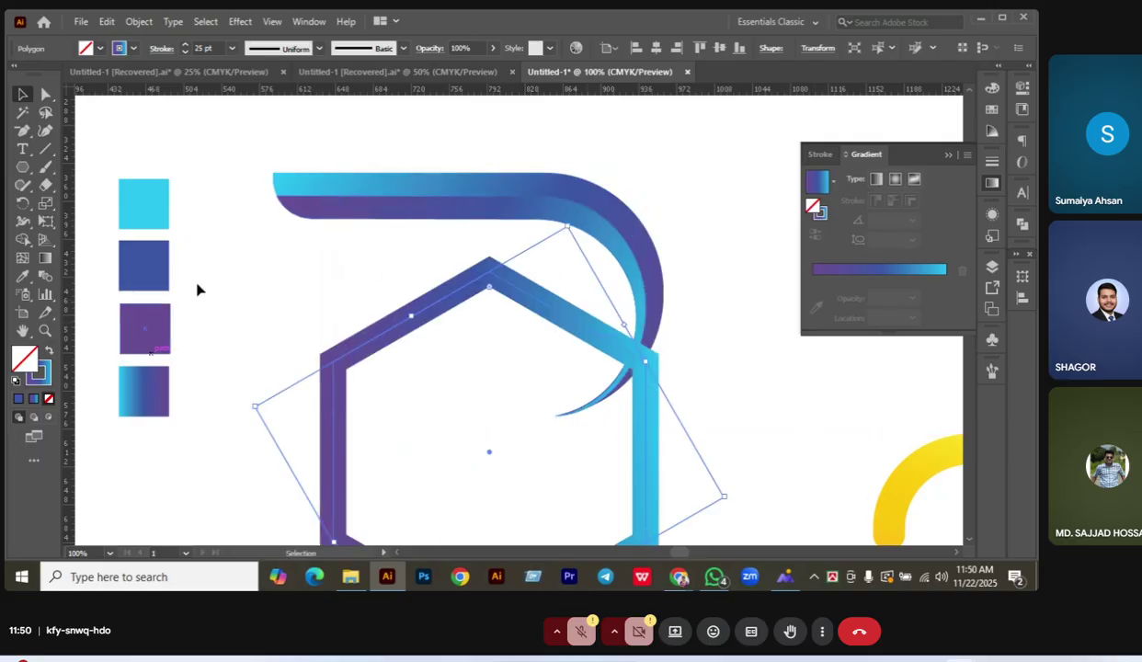
scroll(466, 370, up, 3)
scroll(498, 350, down, 3)
click(511, 305)
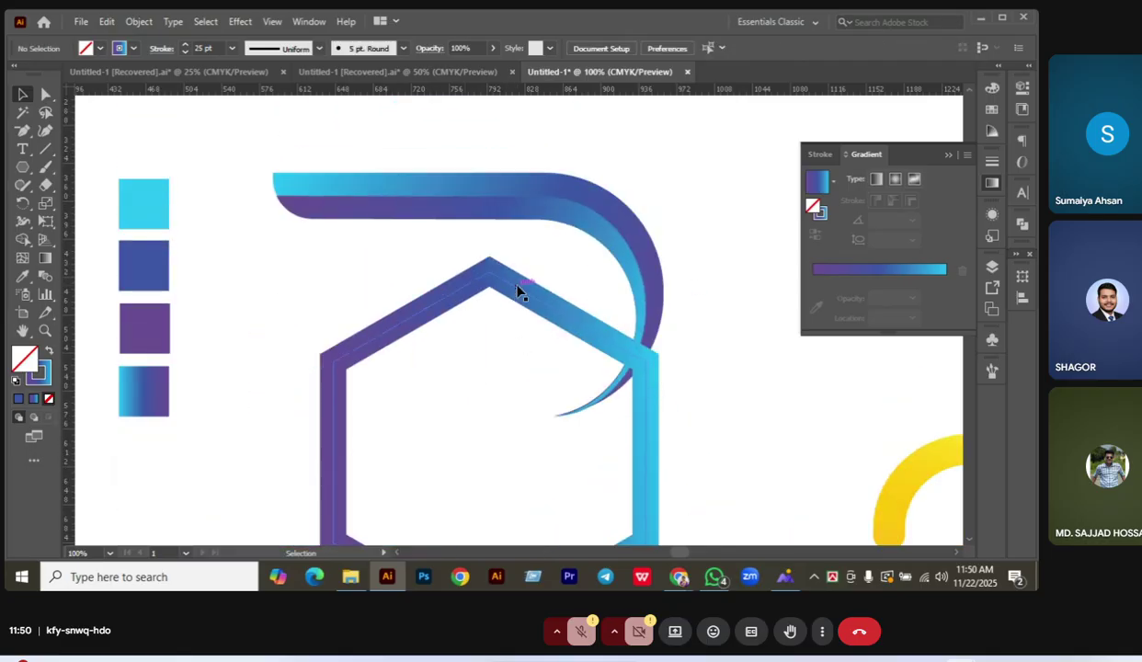
drag(511, 305, 294, 425)
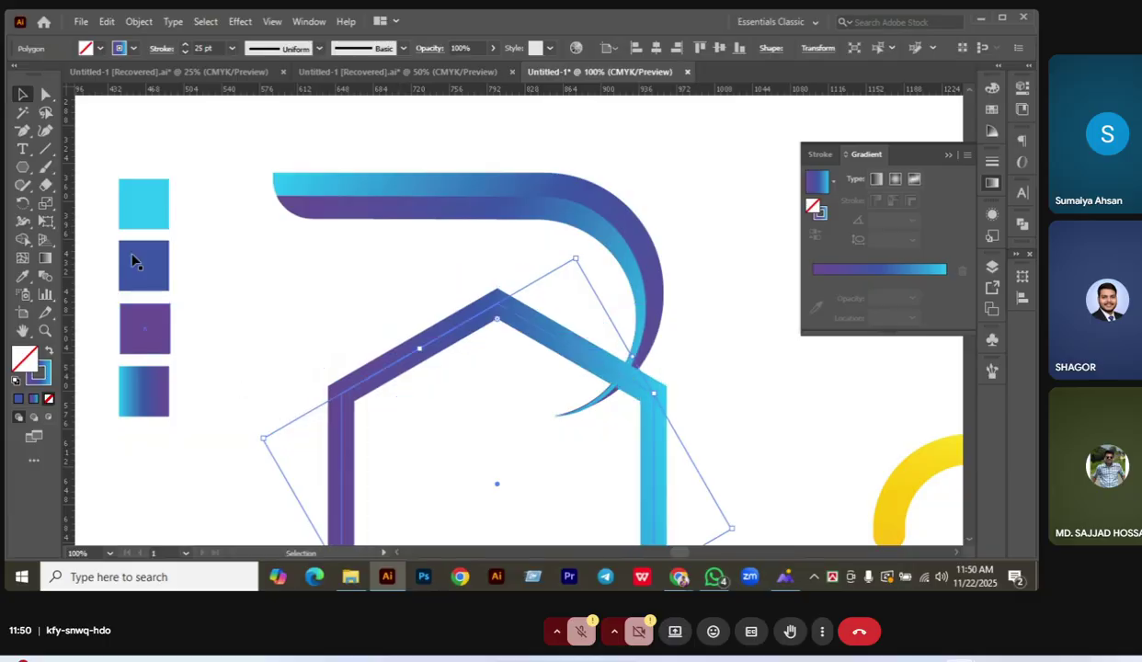
Pull the hexagon's top anchor point straight up to make a steeper roof shape.
click(46, 96)
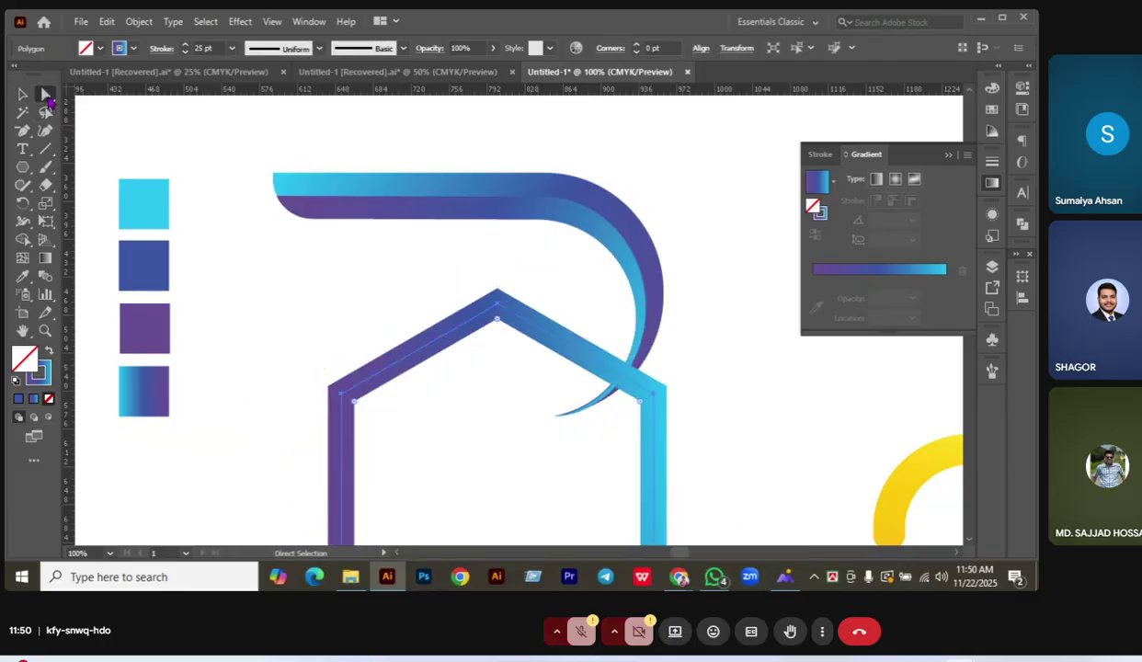
click(498, 306)
drag(497, 309, 498, 272)
click(460, 432)
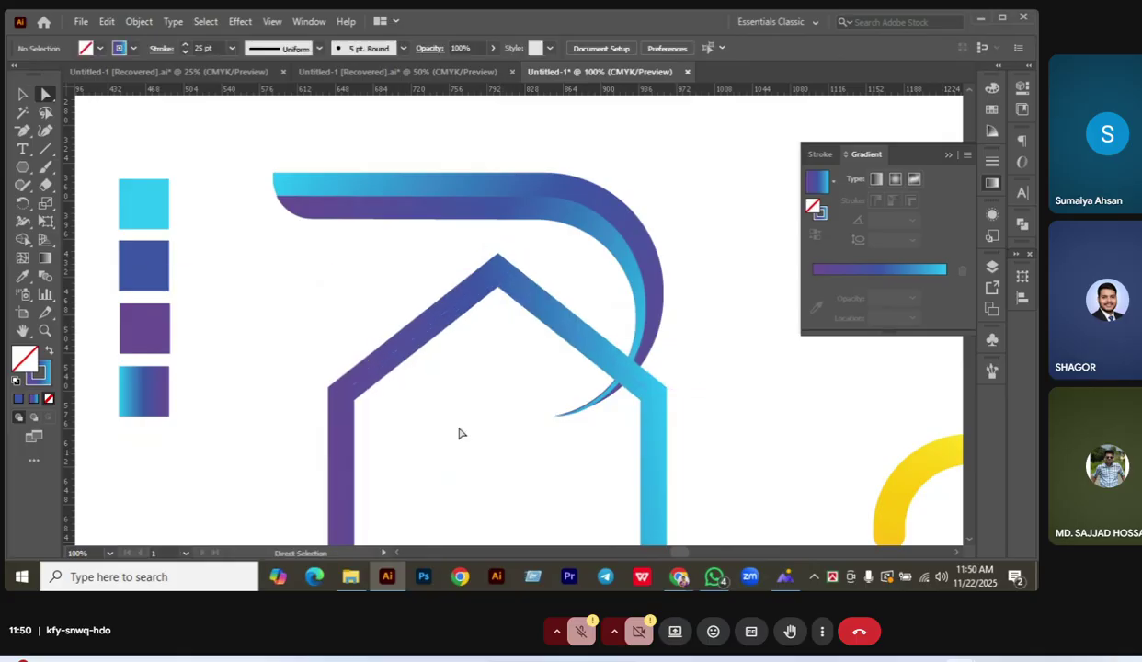
Nudge the hexagon's apex and upper-left corner to the right and partly back to the left.
drag(381, 299, 500, 359)
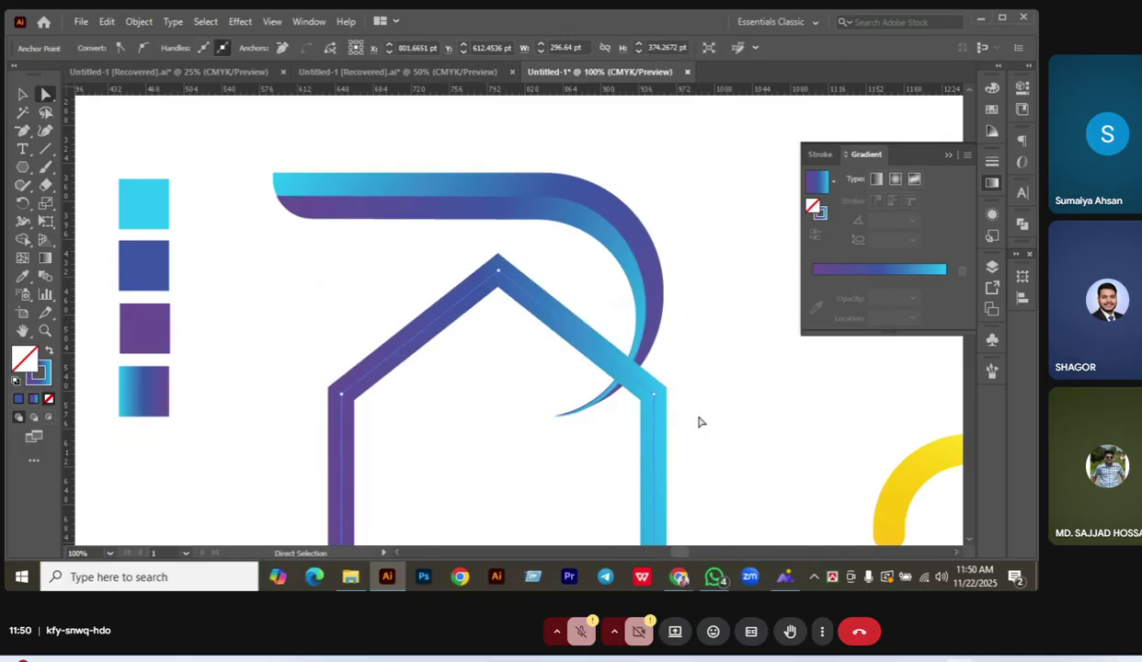
key(Right)
key(Right)
key(Right)
key(Right)
key(Right)
key(Right)
key(Right)
key(Right)
key(Right)
key(Right)
key(Right)
key(Right)
key(Right)
key(Right)
key(Right)
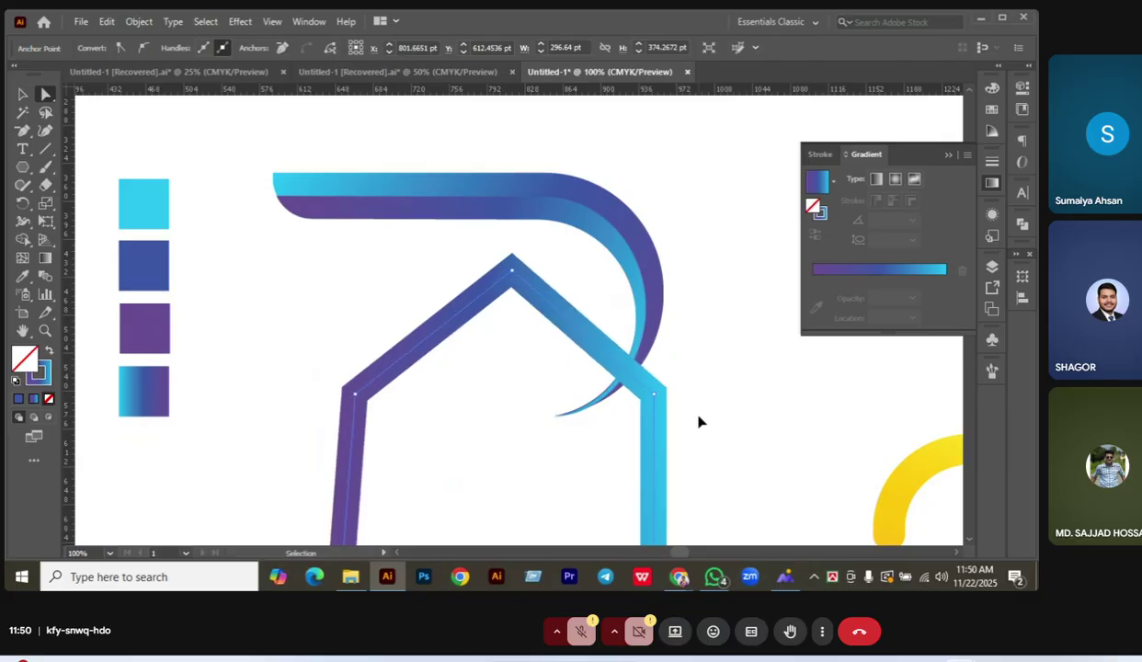
key(Left)
key(Left)
key(Left)
key(Left)
key(Left)
key(Left)
key(Left)
key(Left)
key(Left)
key(Left)
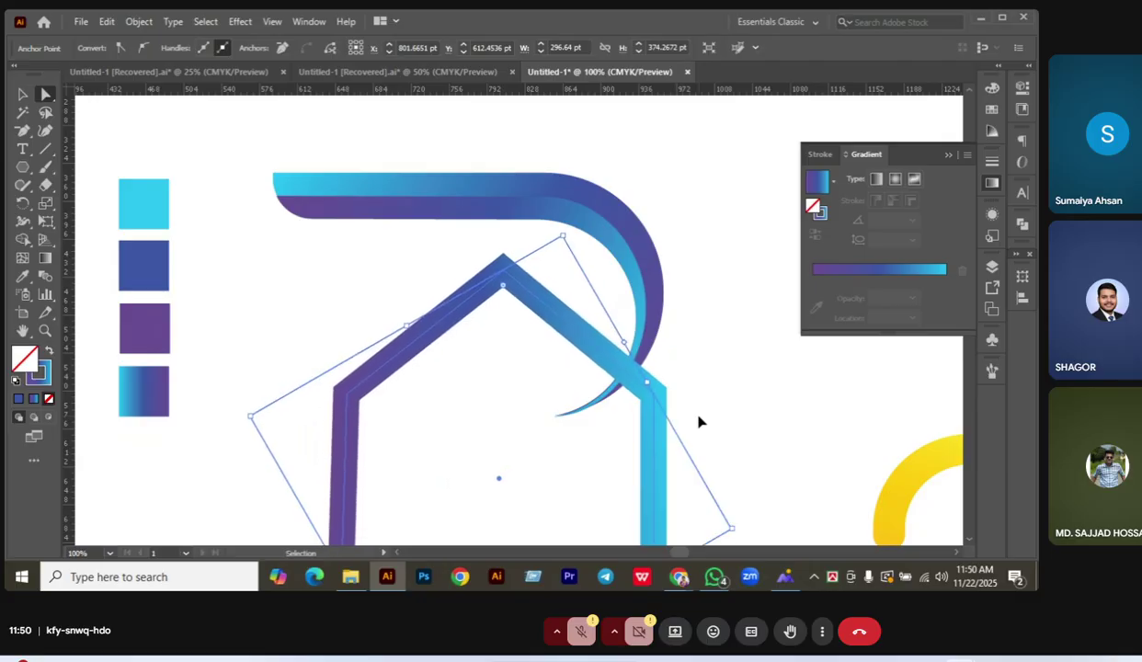
Raise the hexagon's apex with small nudges and shift the upper-left corner left until the left side is vertical.
key(Up)
key(Up)
key(Up)
key(Up)
key(Up)
key(Up)
key(Up)
key(Up)
key(Up)
key(Up)
key(Up)
key(Up)
key(Left)
key(Left)
key(Left)
key(Left)
key(Left)
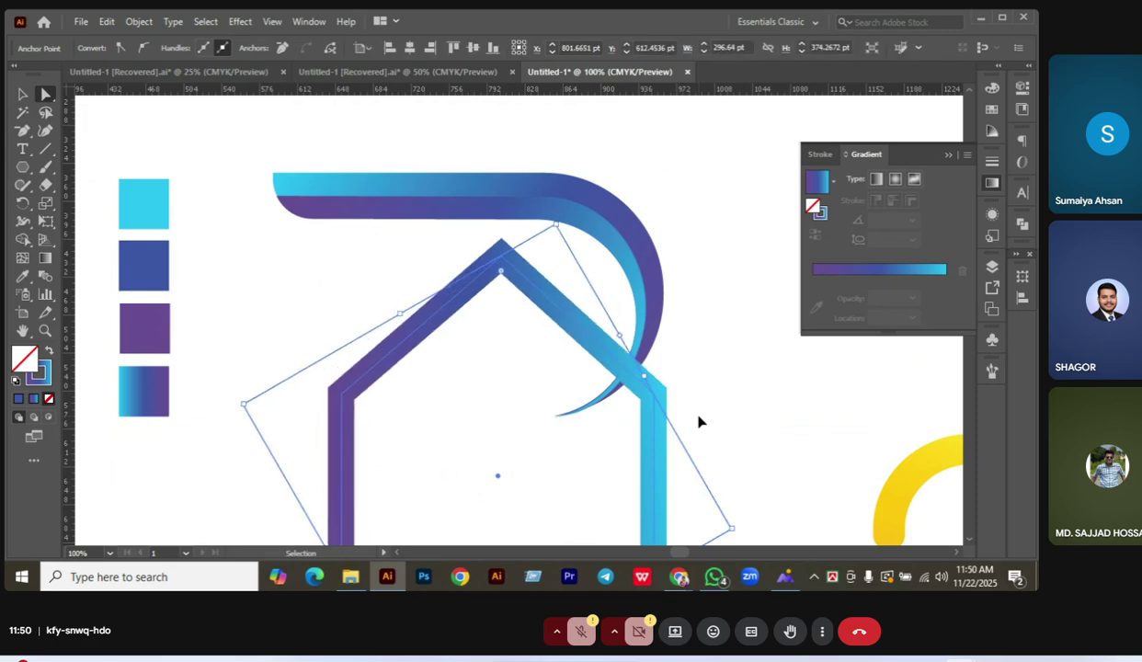
key(a)
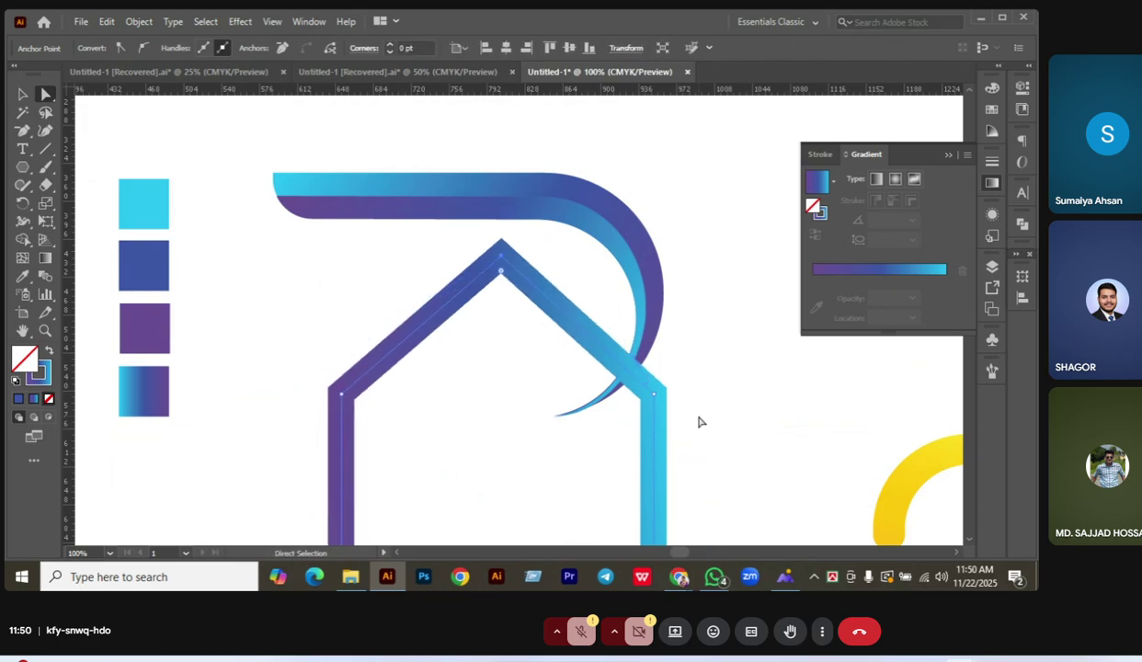
click(503, 261)
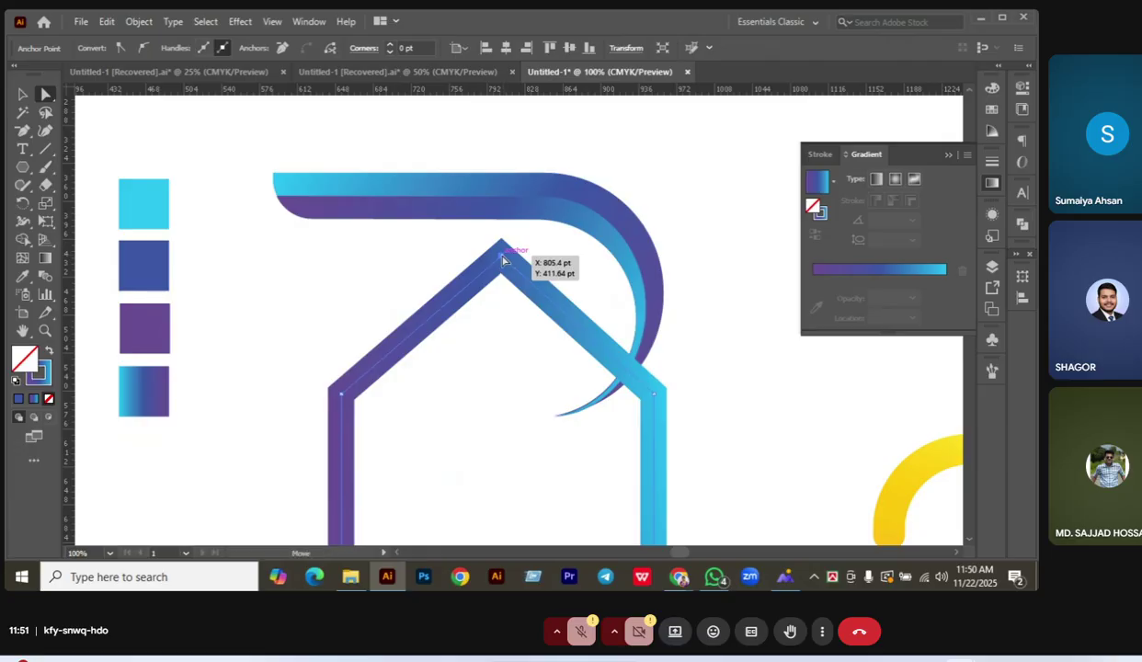
click(22, 94)
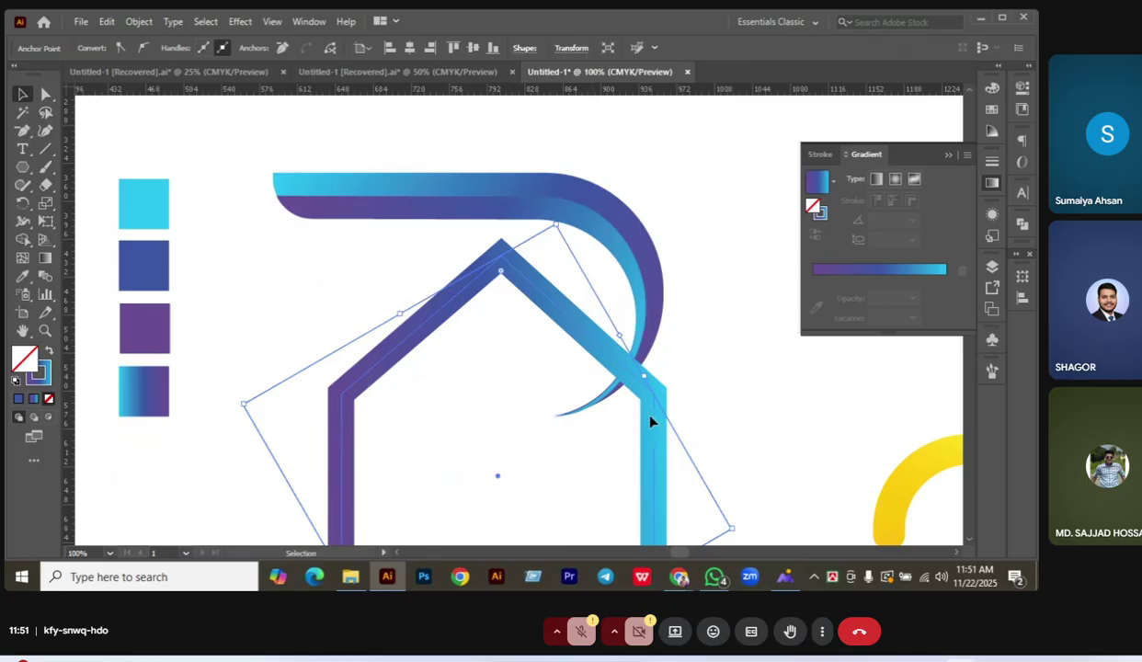
key(a)
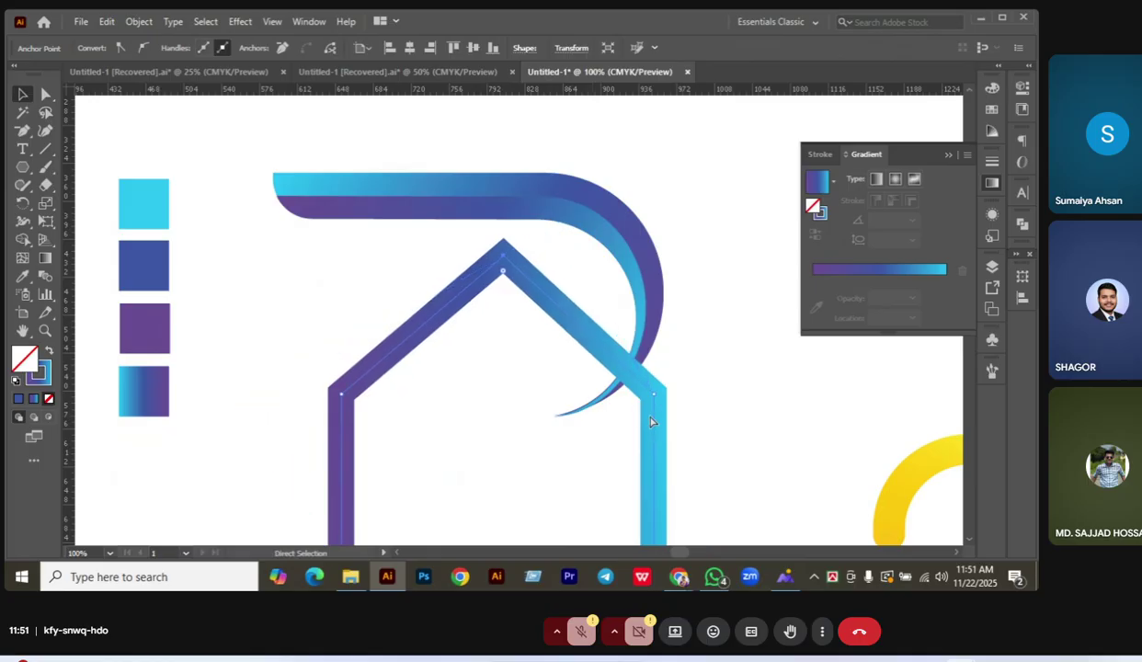
key(v)
click(301, 319)
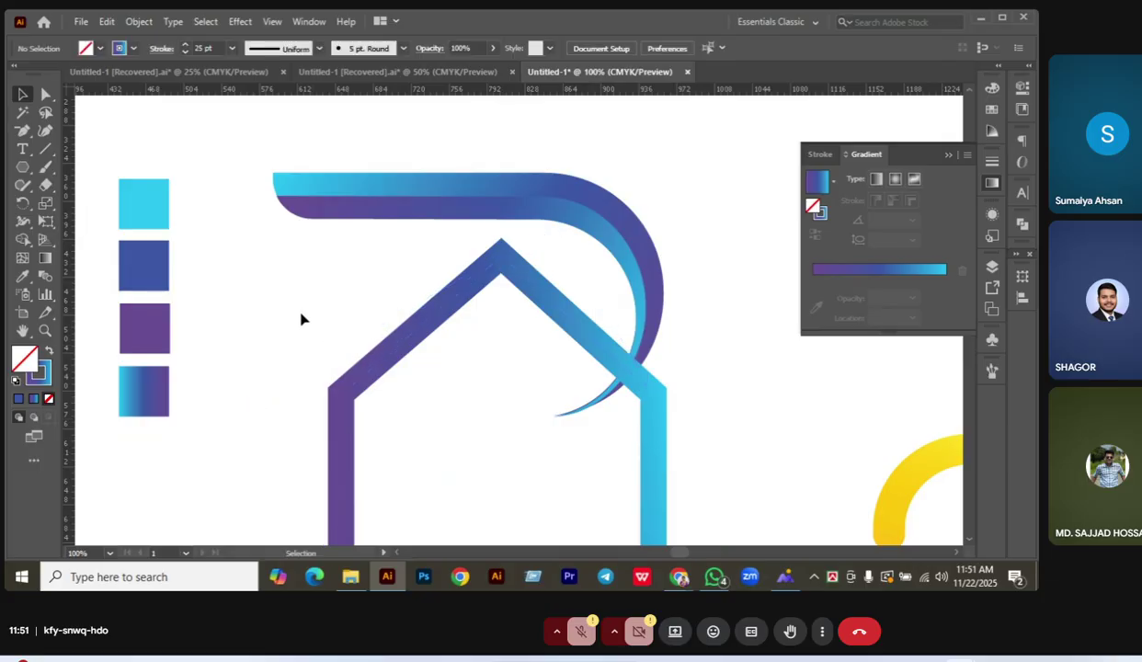
Move the house-shaped hexagon slightly right and down, and place an overlapping copy of it to its left.
drag(301, 319, 492, 445)
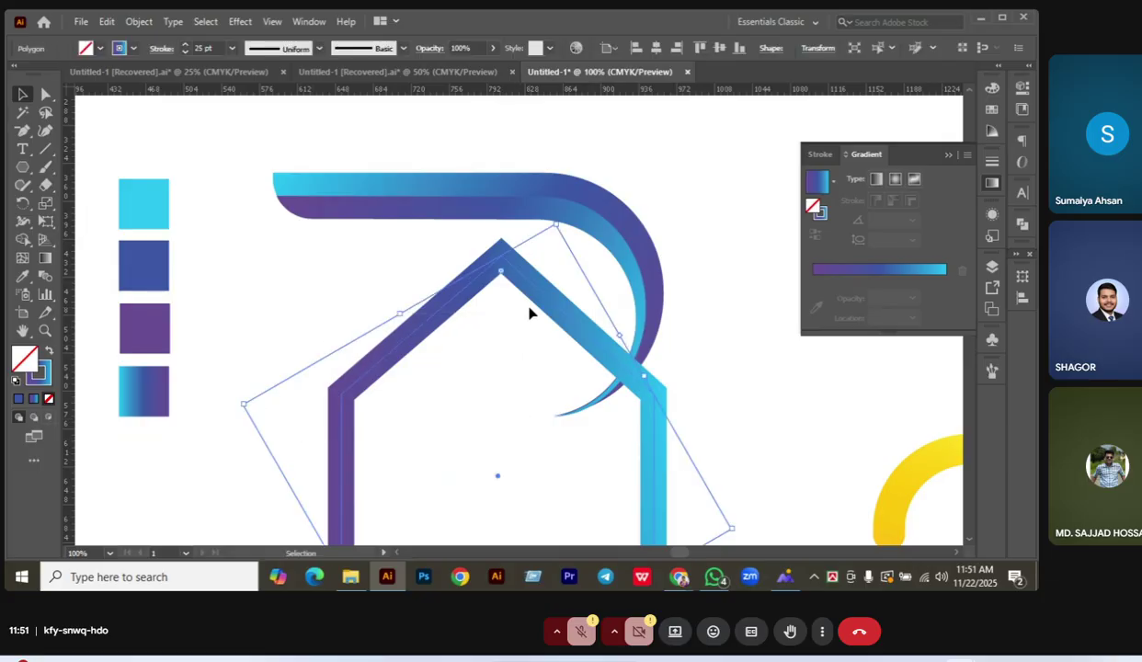
drag(558, 312, 583, 321)
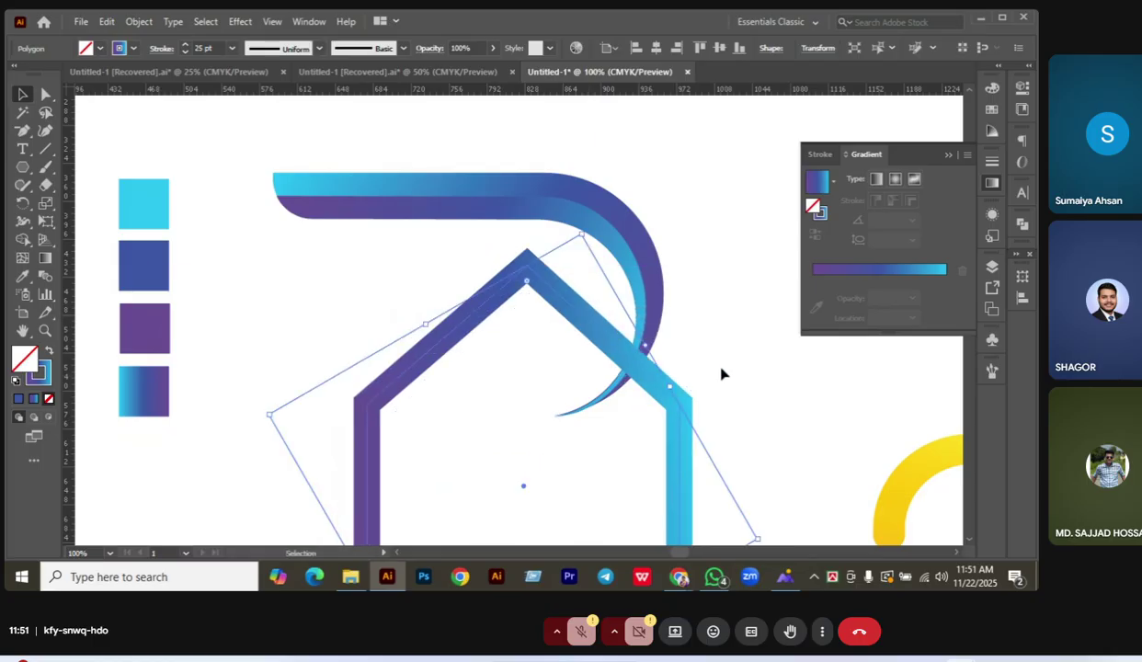
scroll(713, 310, down, 2)
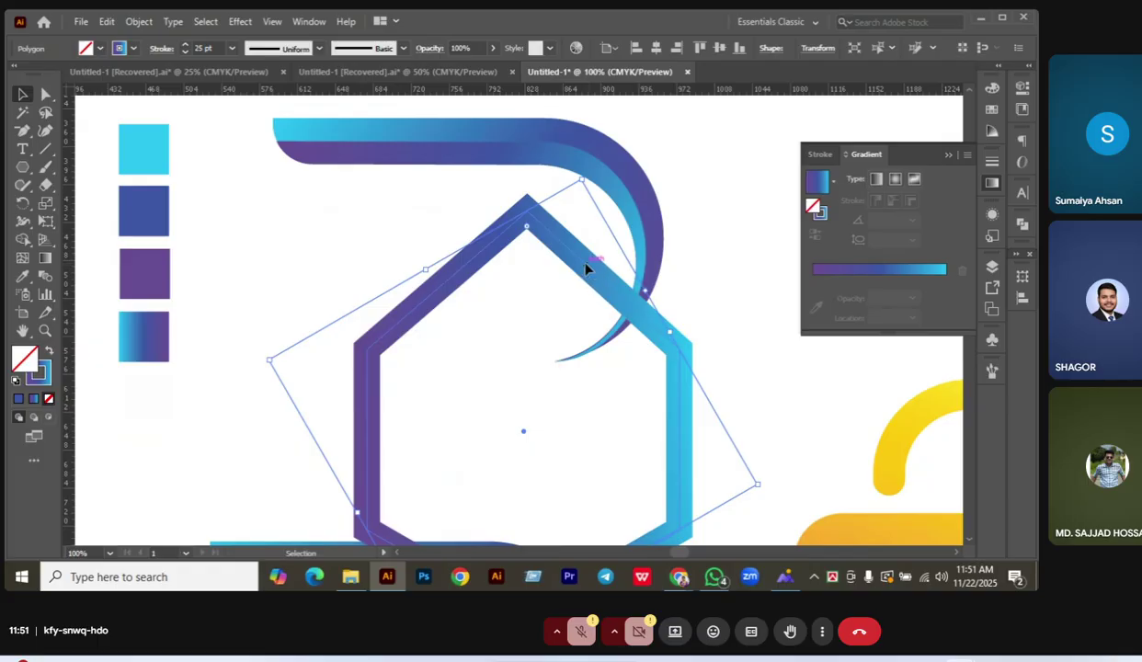
drag(584, 267, 445, 279)
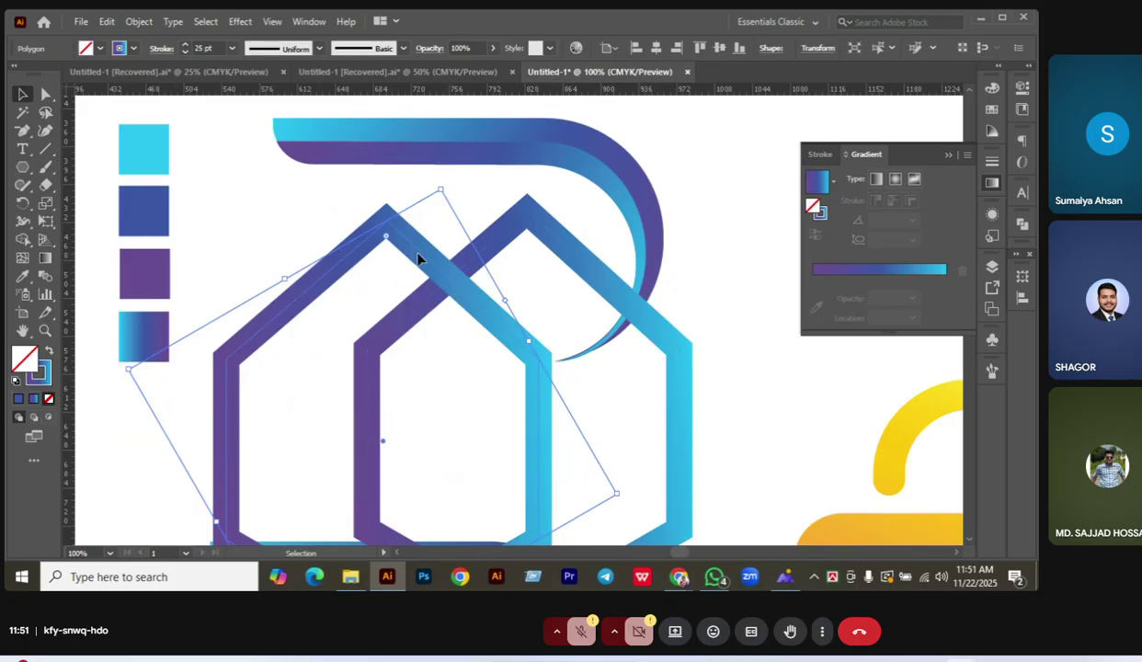
Space the two house outlines by moving the left one slightly down and left and the right one right and up.
drag(419, 254, 417, 267)
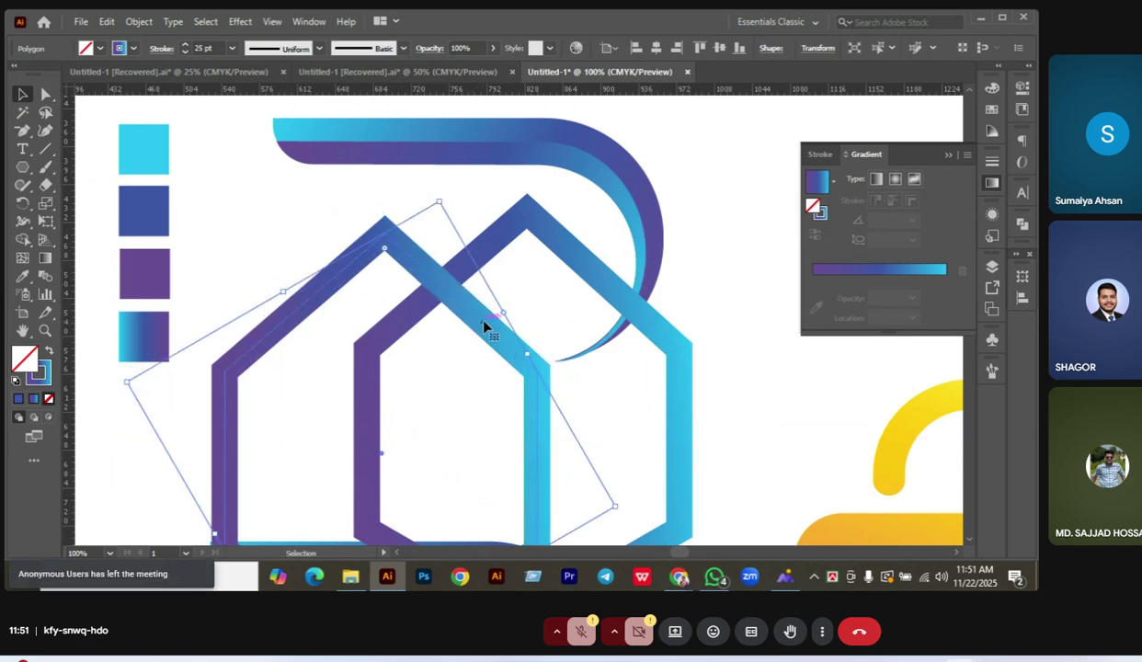
click(554, 241)
drag(553, 241, 593, 254)
click(440, 261)
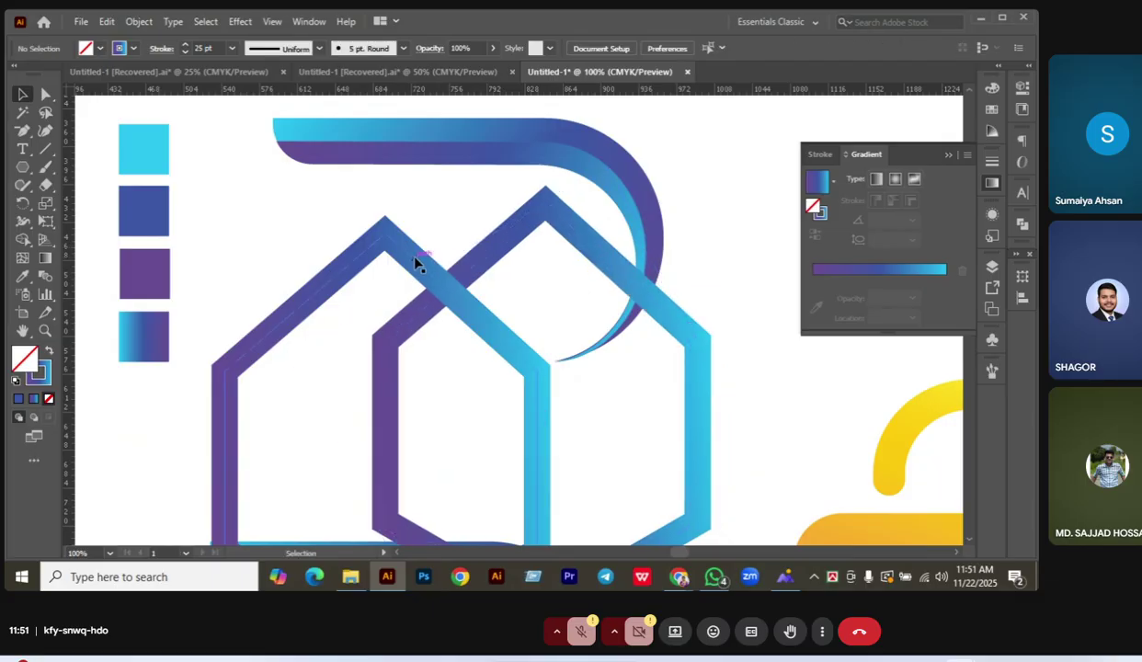
drag(414, 266, 410, 271)
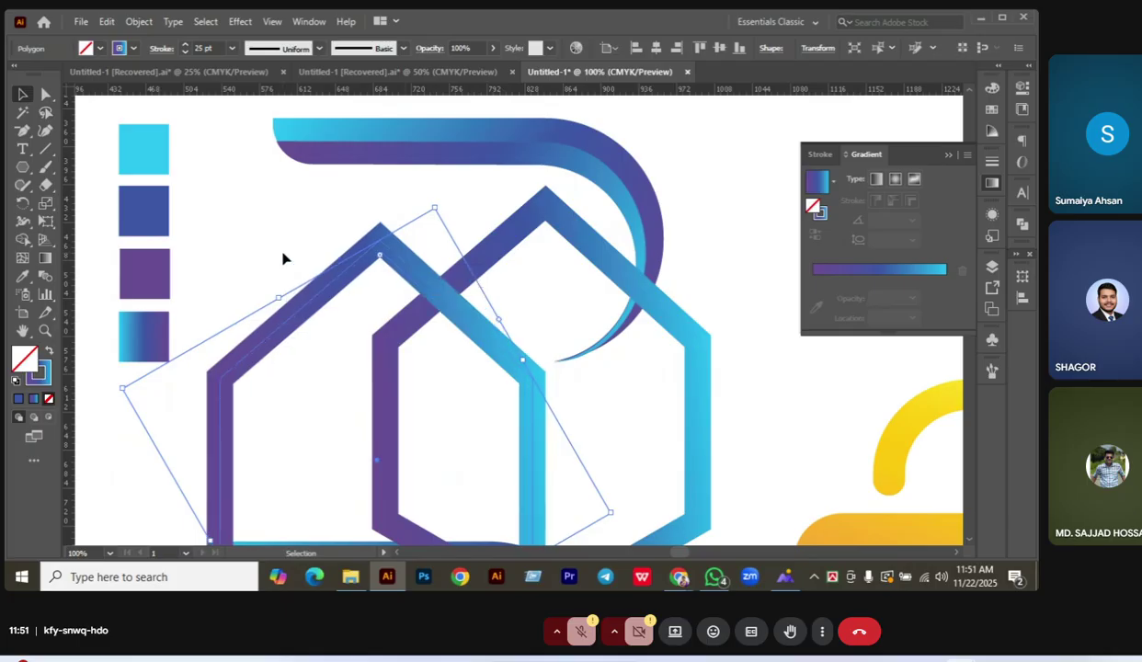
click(807, 472)
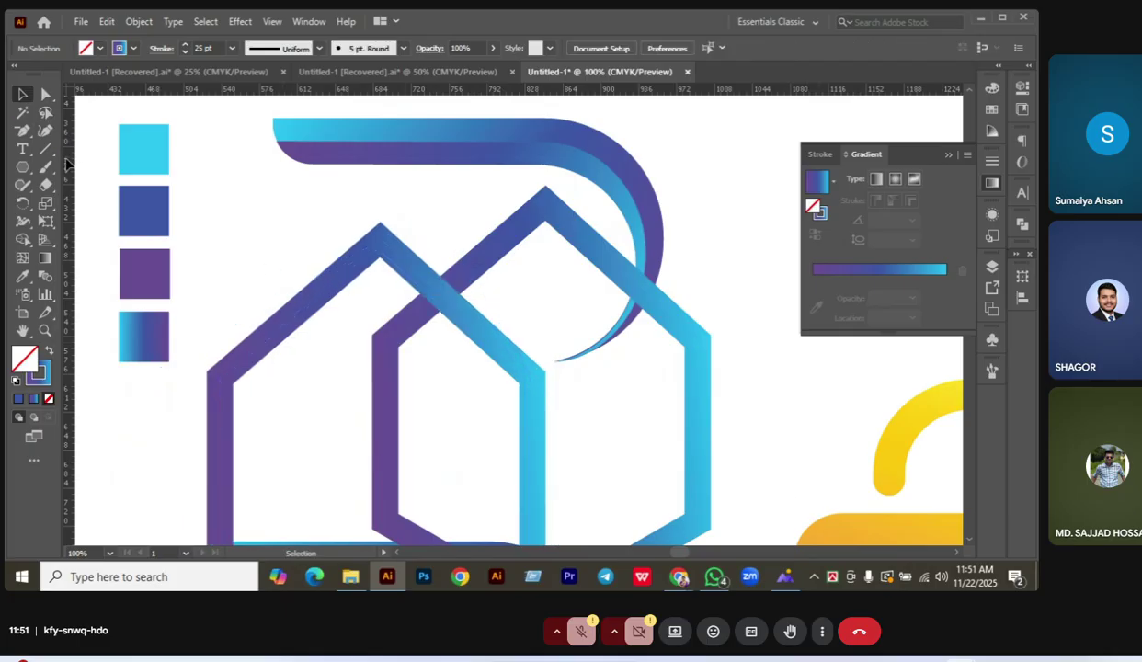
Expand both house outlines with Fill and Stroke included so their gradient strokes become filled shapes.
click(45, 148)
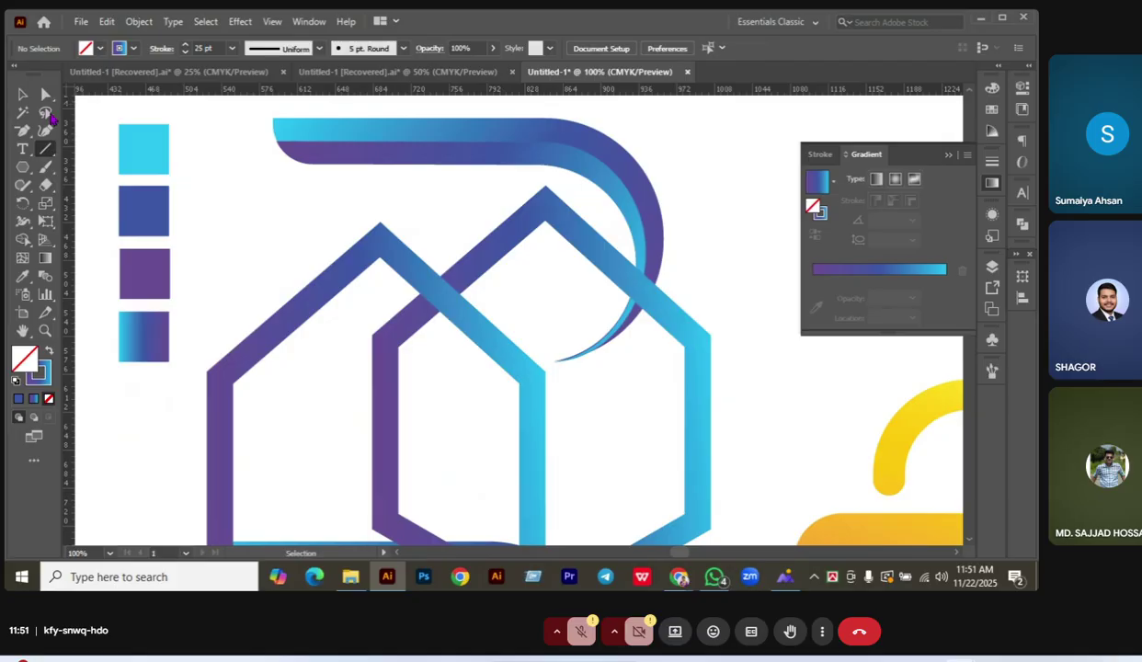
click(22, 94)
drag(304, 194, 504, 324)
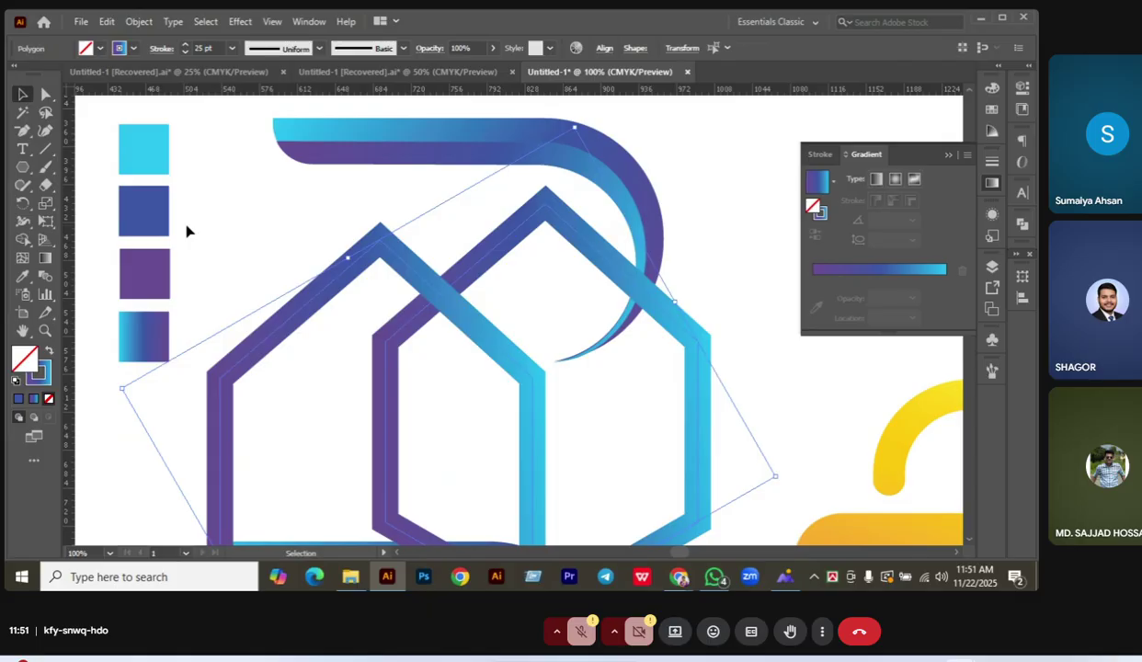
click(139, 21)
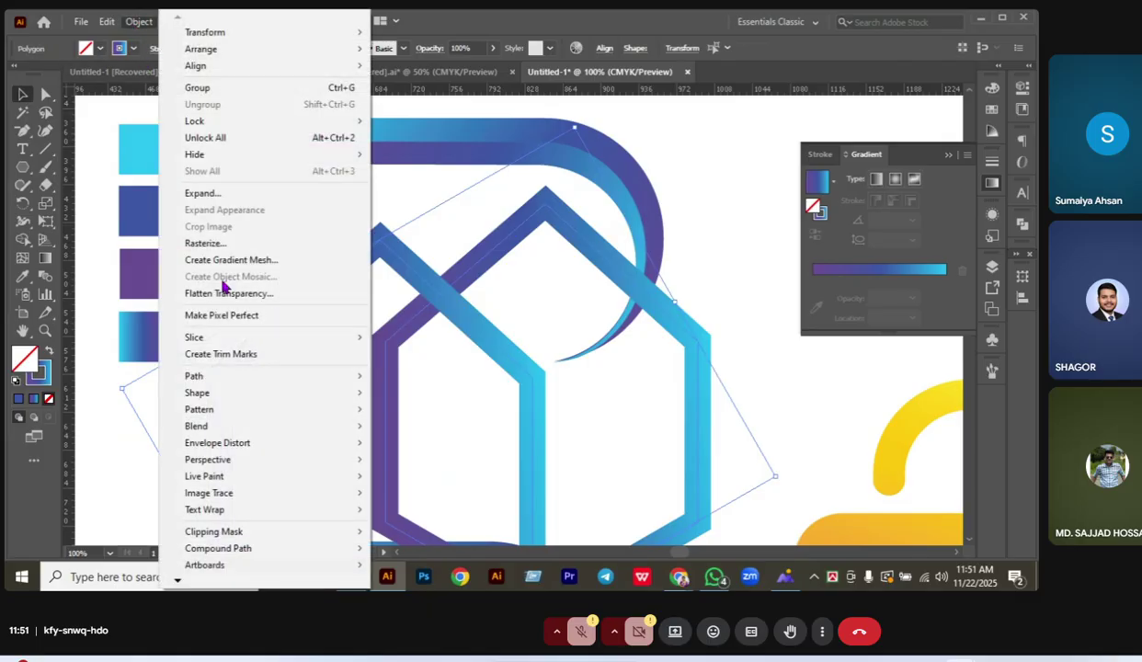
click(221, 195)
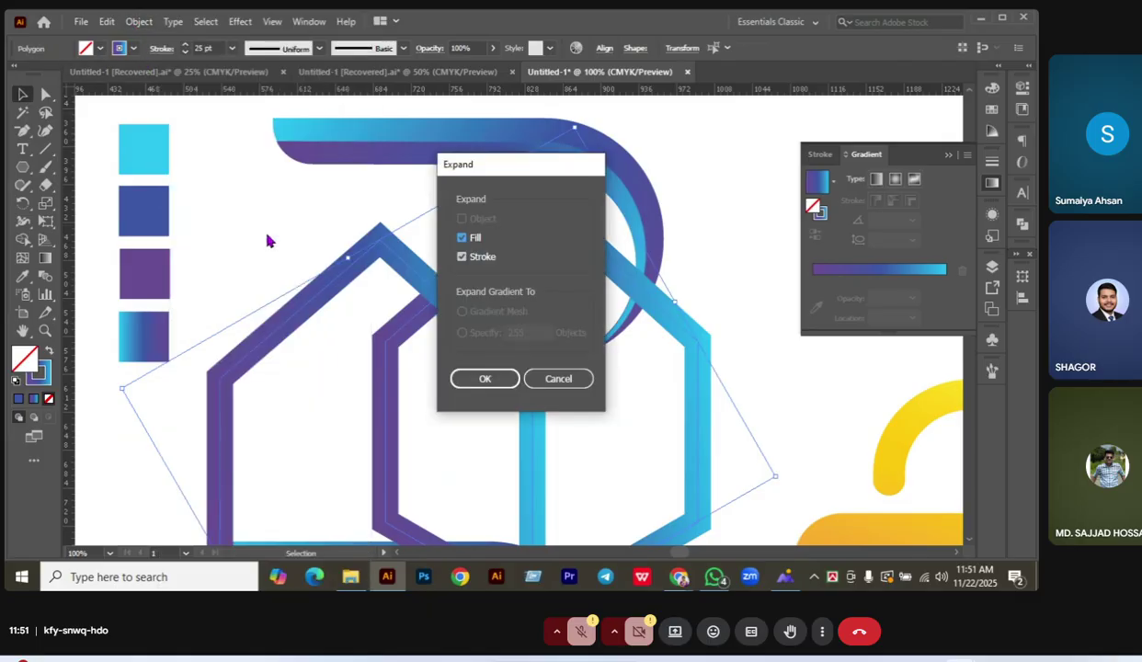
click(482, 379)
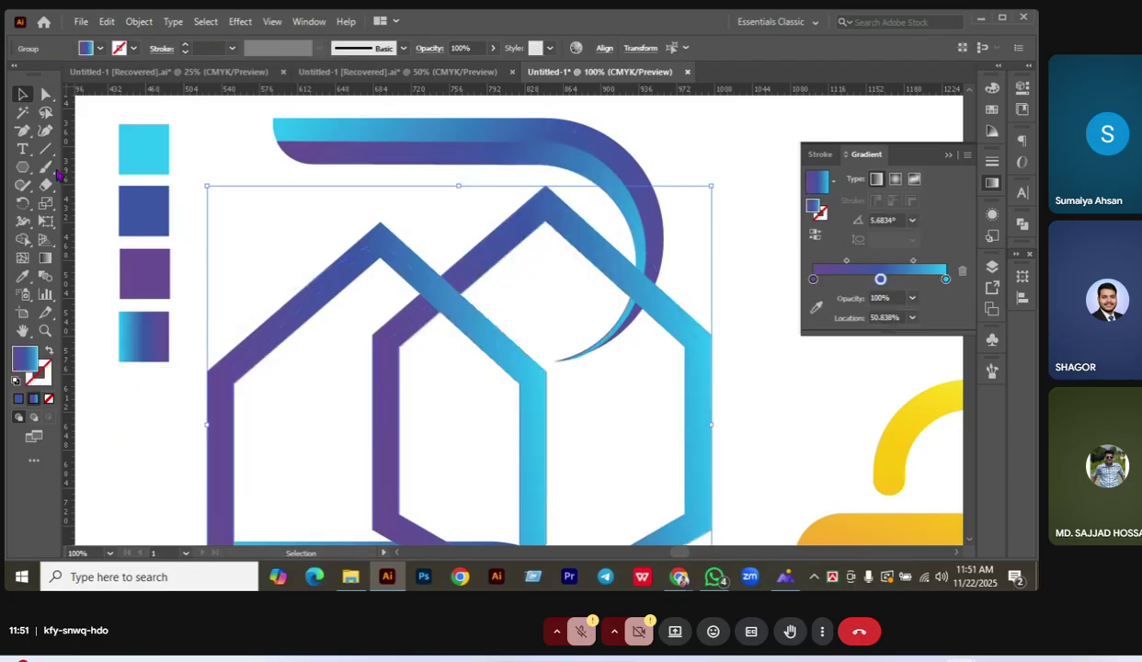
Draw a horizontal line across both house shapes and move it down near the left house's eaves.
key(backslash)
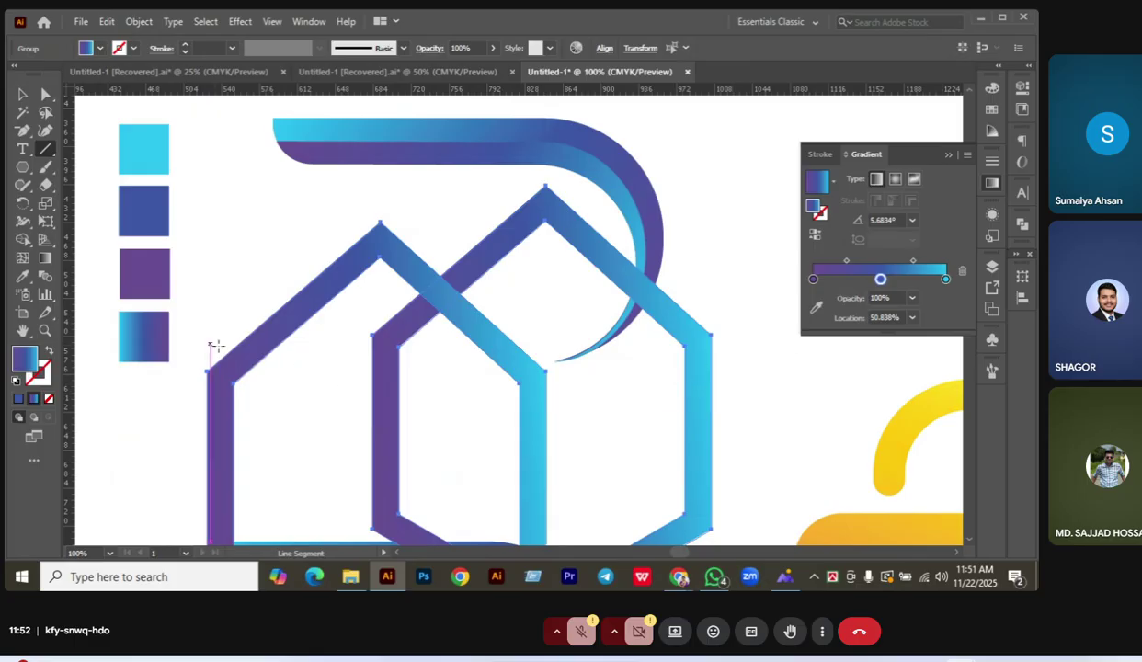
drag(215, 346, 746, 346)
click(23, 93)
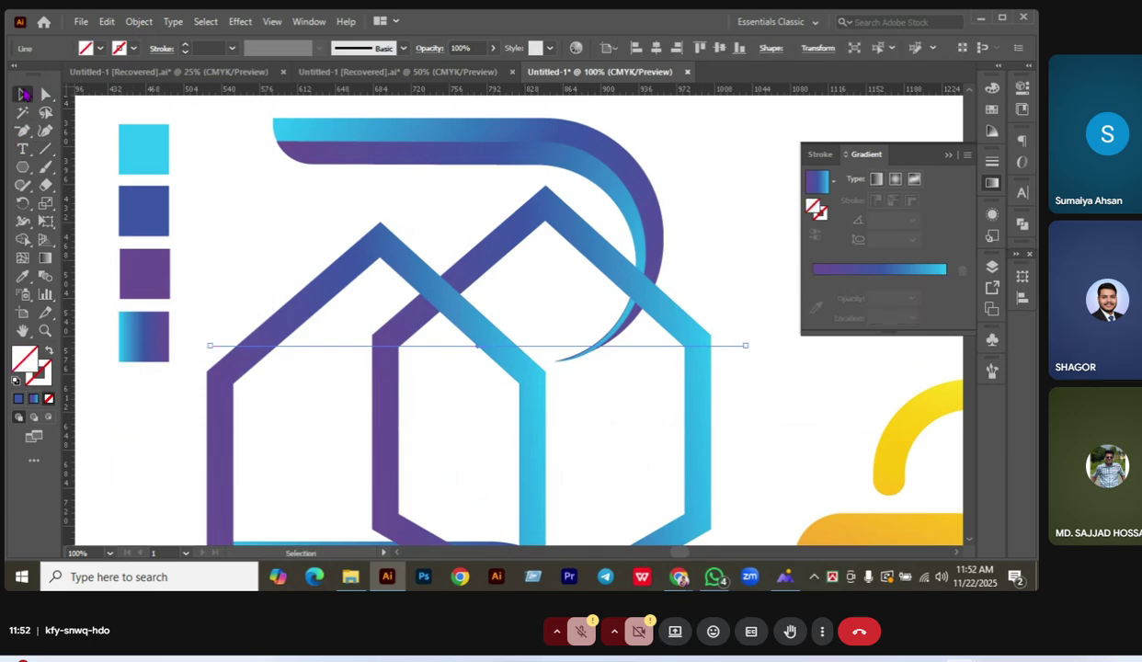
drag(565, 357, 538, 365)
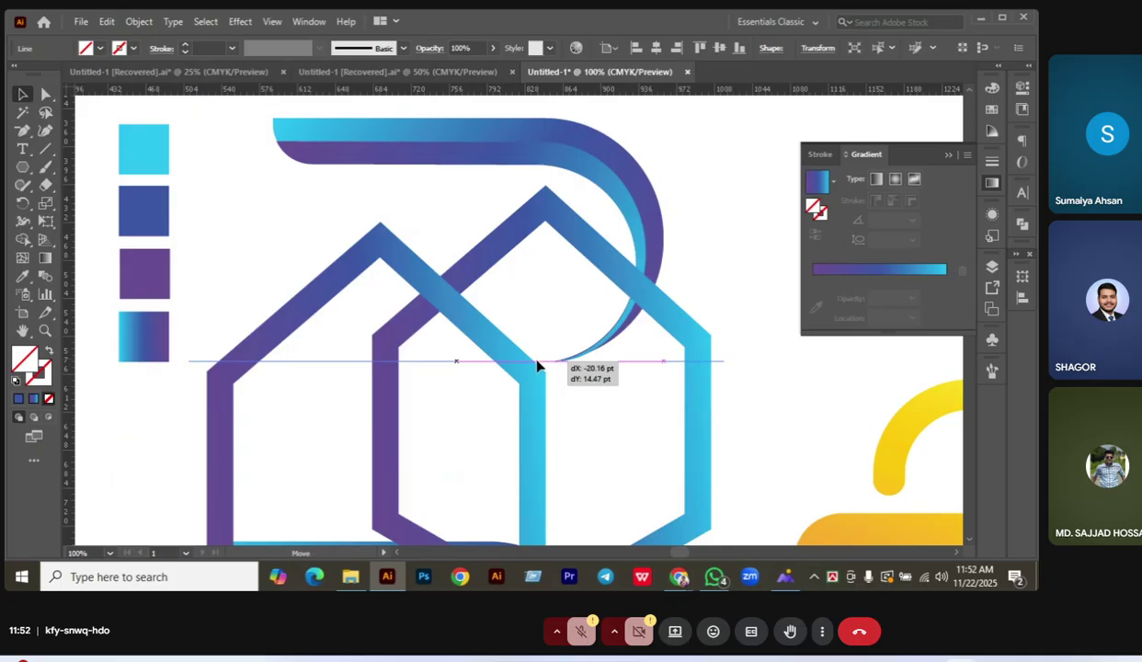
drag(537, 365, 538, 367)
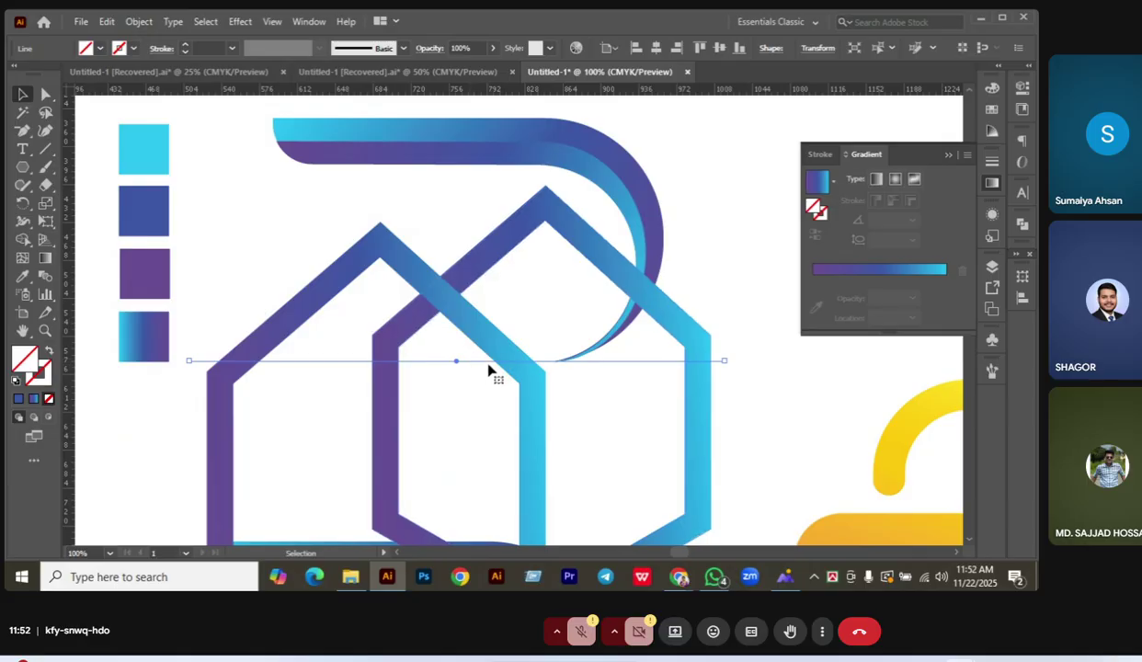
drag(486, 367, 496, 359)
Remove the house parts below the horizontal line with the Shape Builder, including the leftover piece over the lower logo's curved band.
drag(320, 234, 670, 435)
click(23, 239)
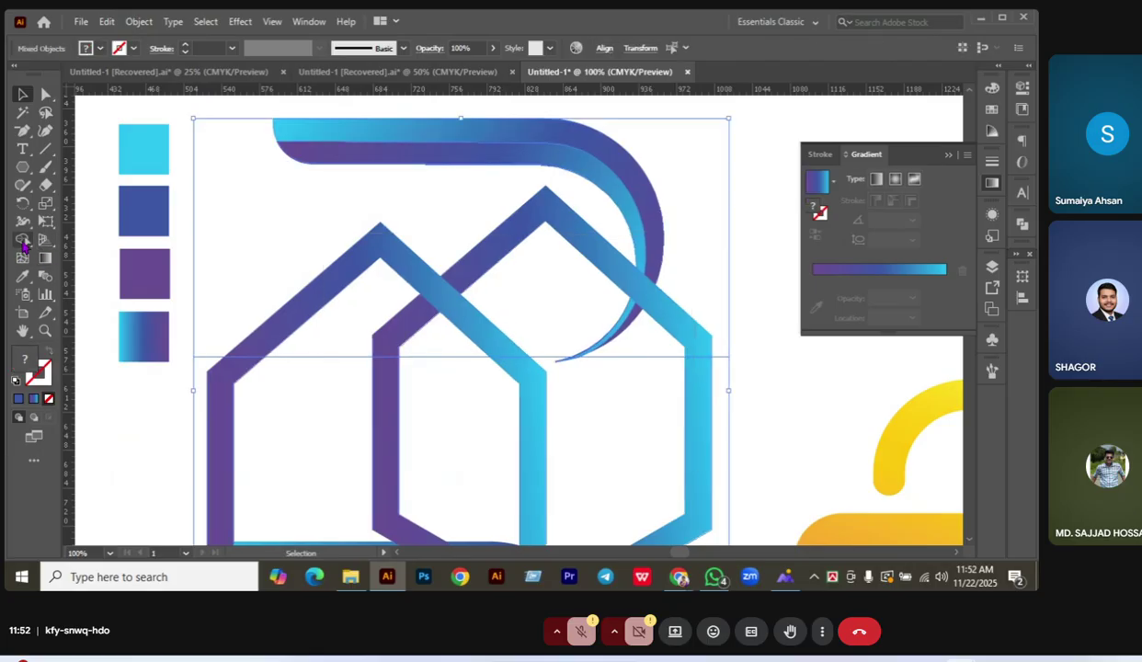
drag(210, 425, 797, 451)
scroll(568, 443, down, 3)
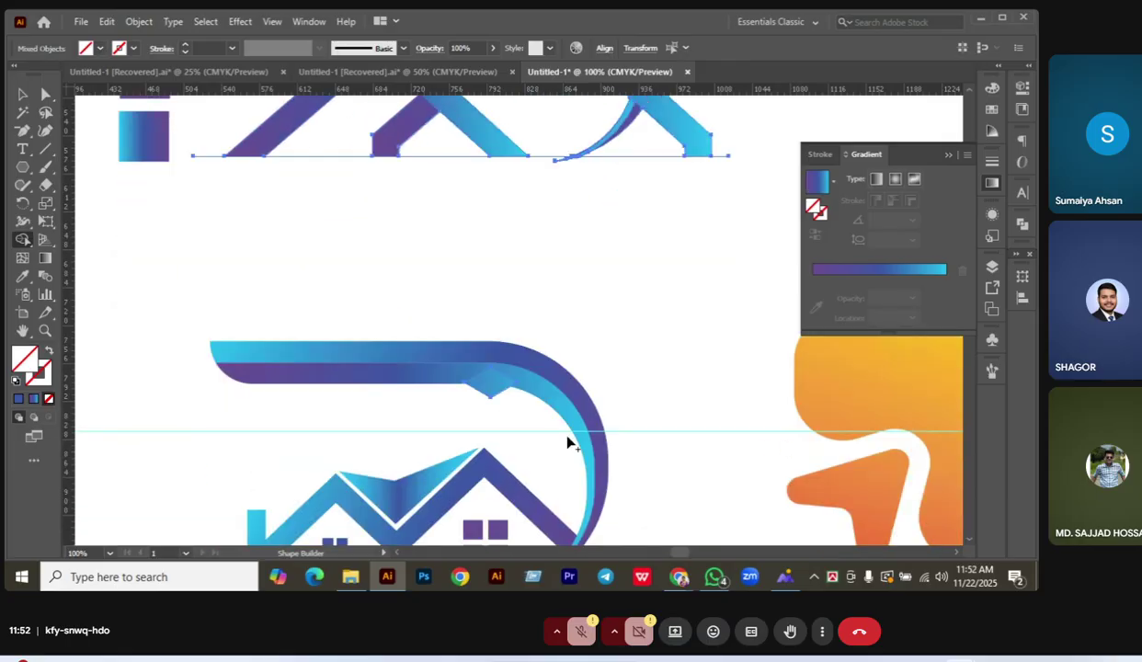
alt+click(487, 382)
scroll(499, 289, up, 2)
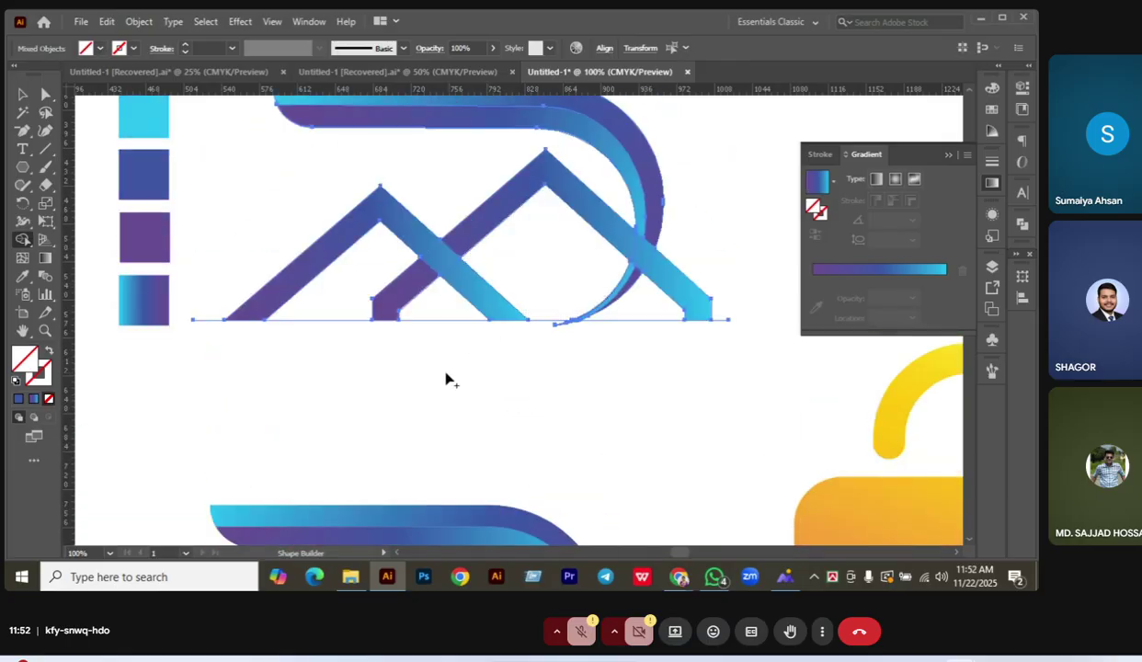
click(23, 93)
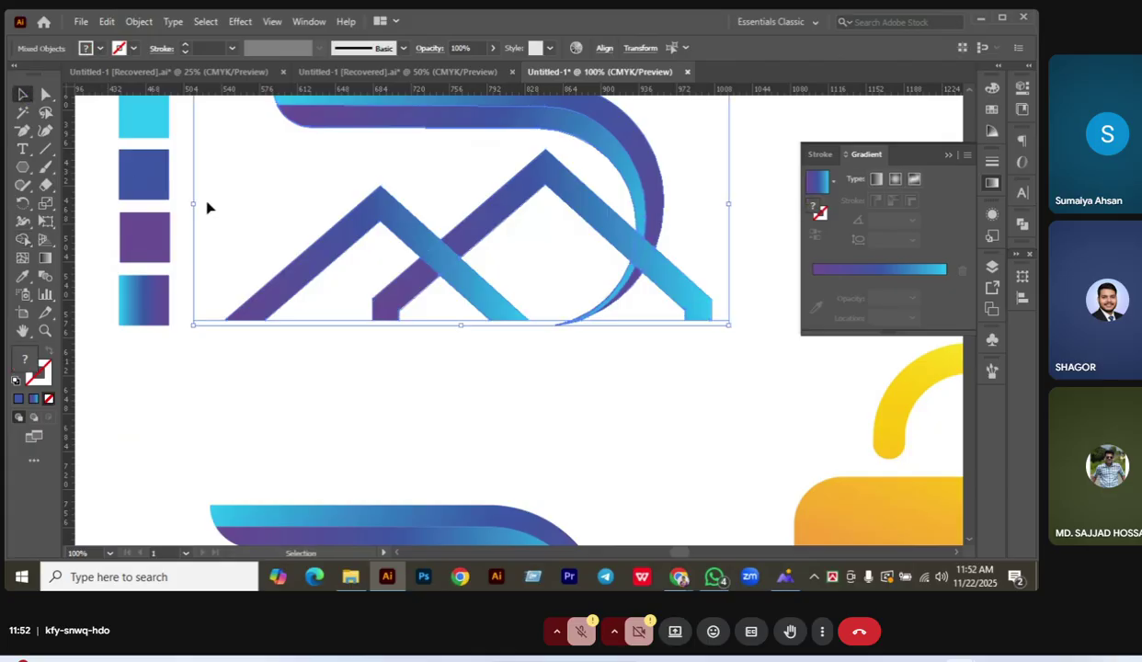
click(421, 381)
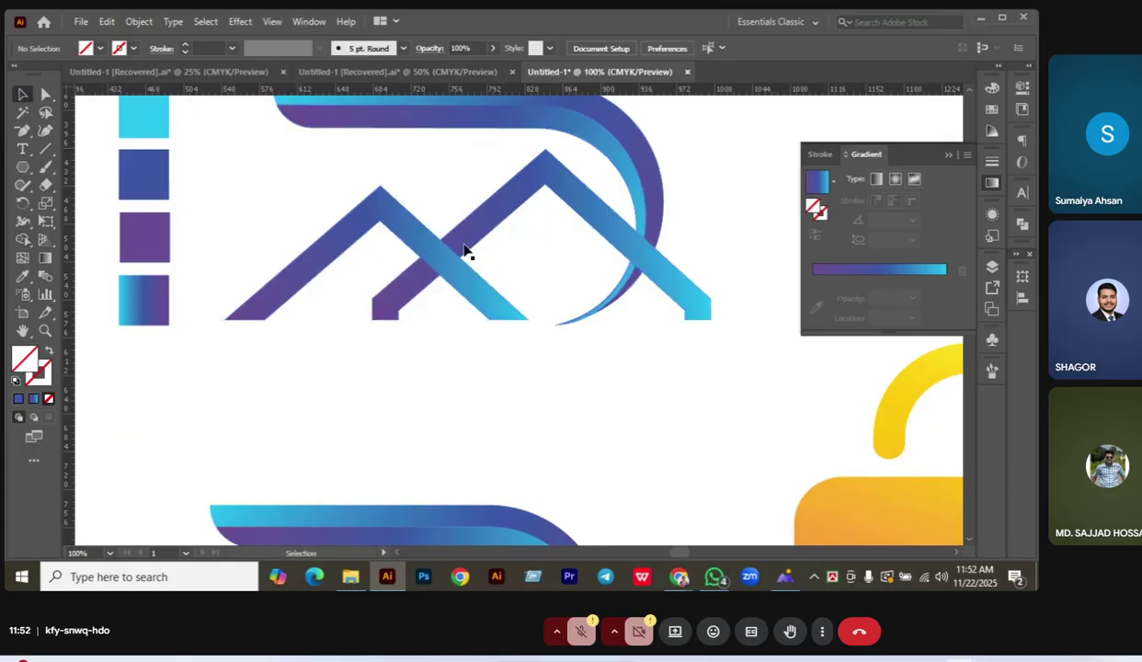
Nudge both roof shapes down together so their lower ends extend below the horizontal line.
drag(308, 187, 547, 273)
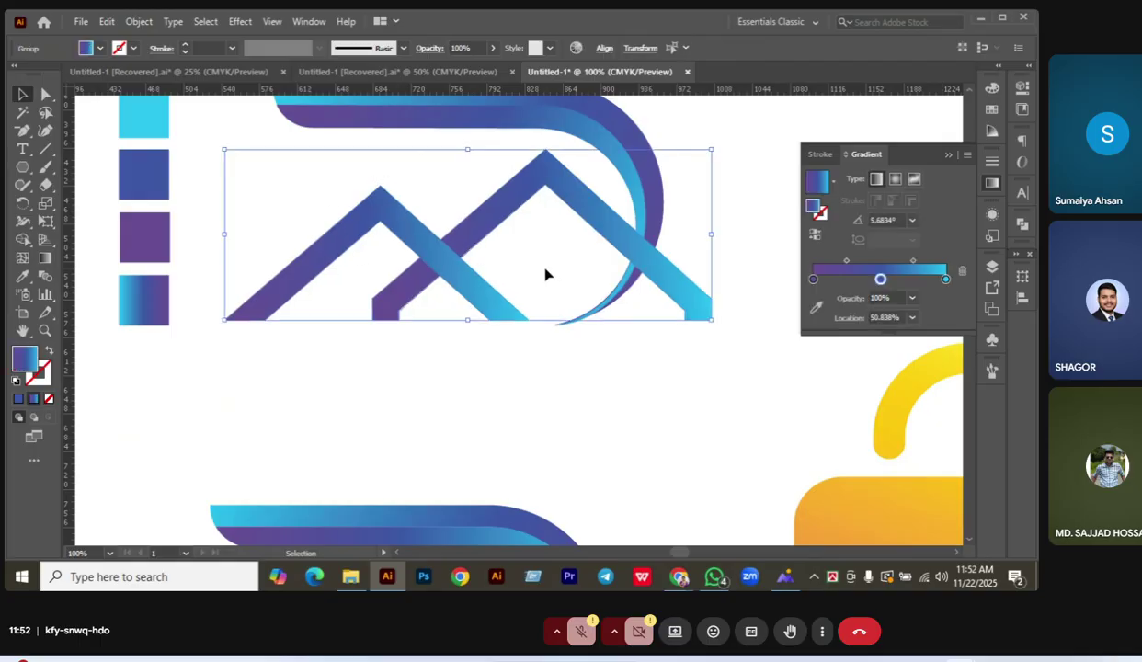
key(Down)
key(Down)
key(Down)
key(Down)
key(Down)
key(Down)
key(Down)
key(Down)
key(Down)
key(Down)
key(Down)
key(Down)
key(Down)
key(Down)
key(Down)
key(Down)
key(Down)
key(Down)
key(Down)
key(Down)
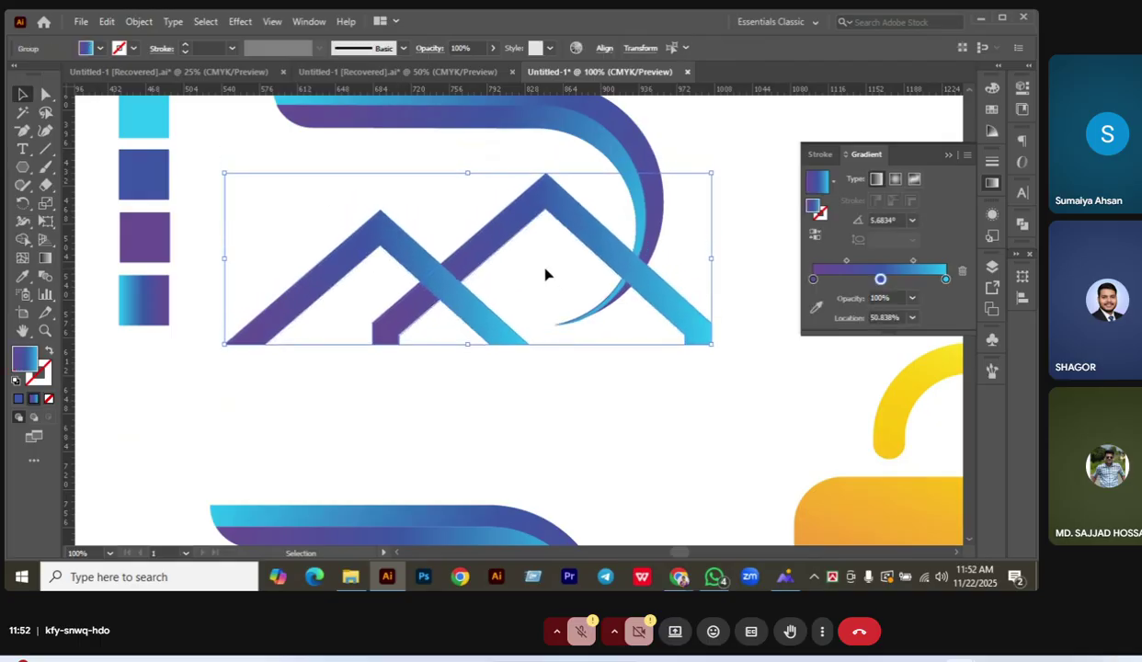
Trim the four roof leg ends below the horizontal line with the Shape Builder.
drag(333, 193, 654, 364)
click(22, 239)
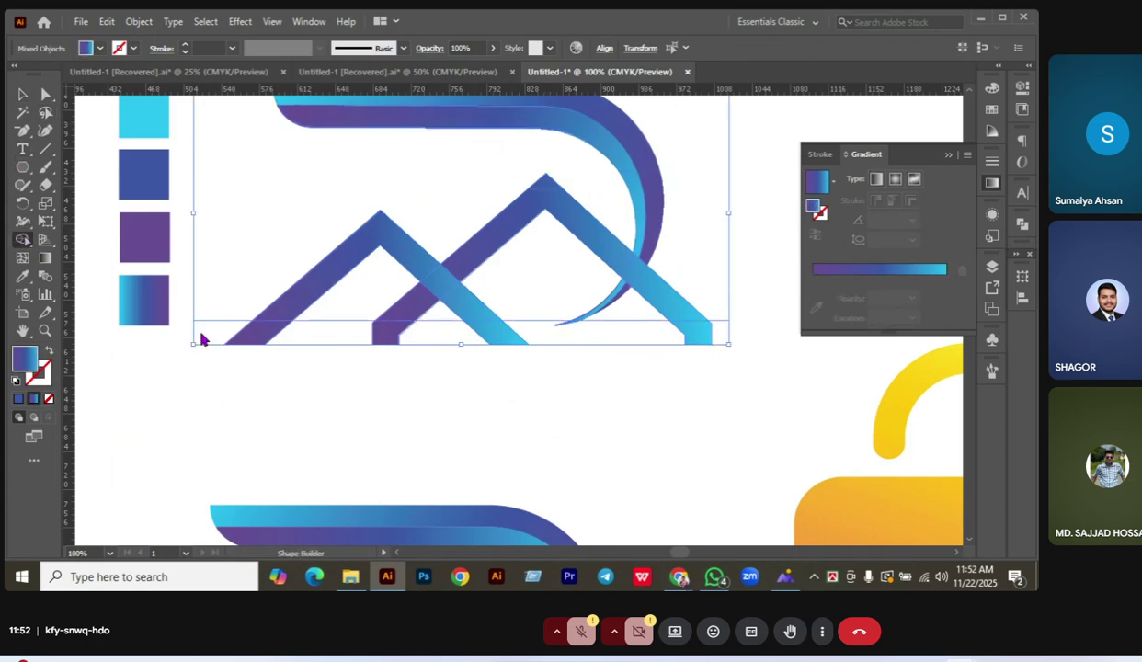
alt+click(232, 342)
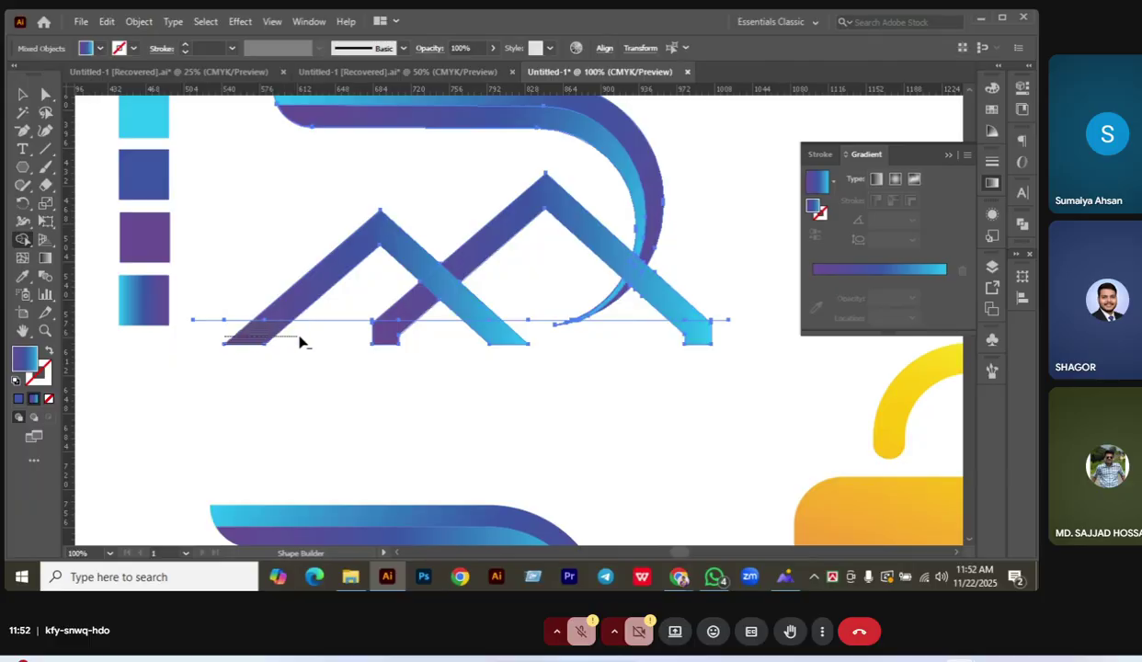
alt+click(382, 335)
alt+click(513, 337)
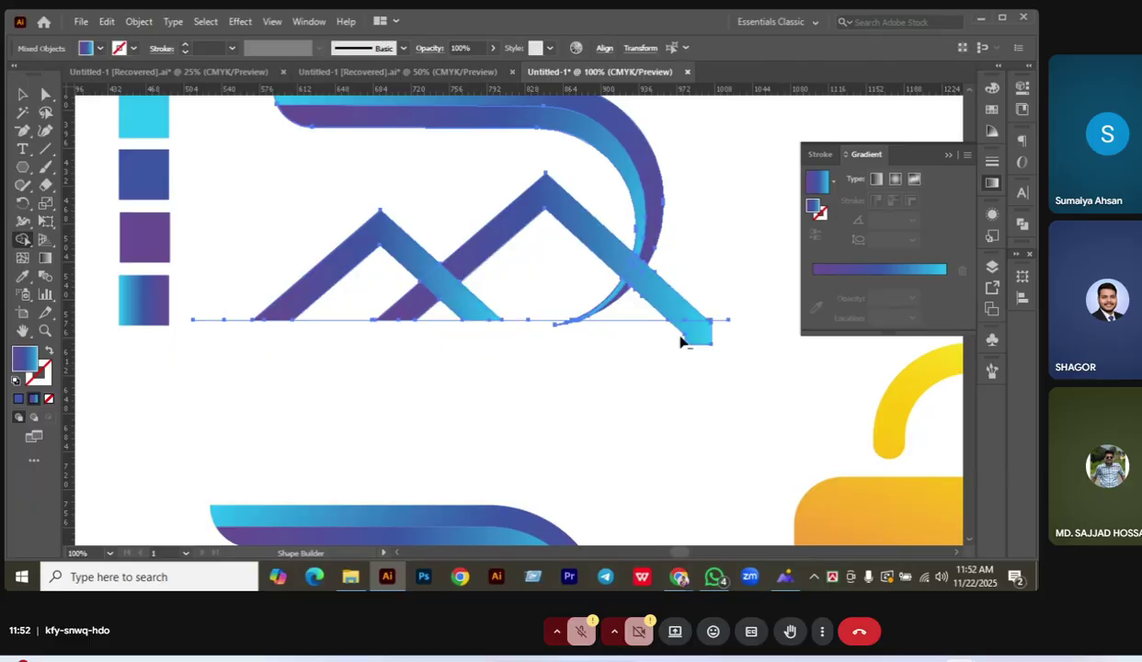
alt+click(701, 336)
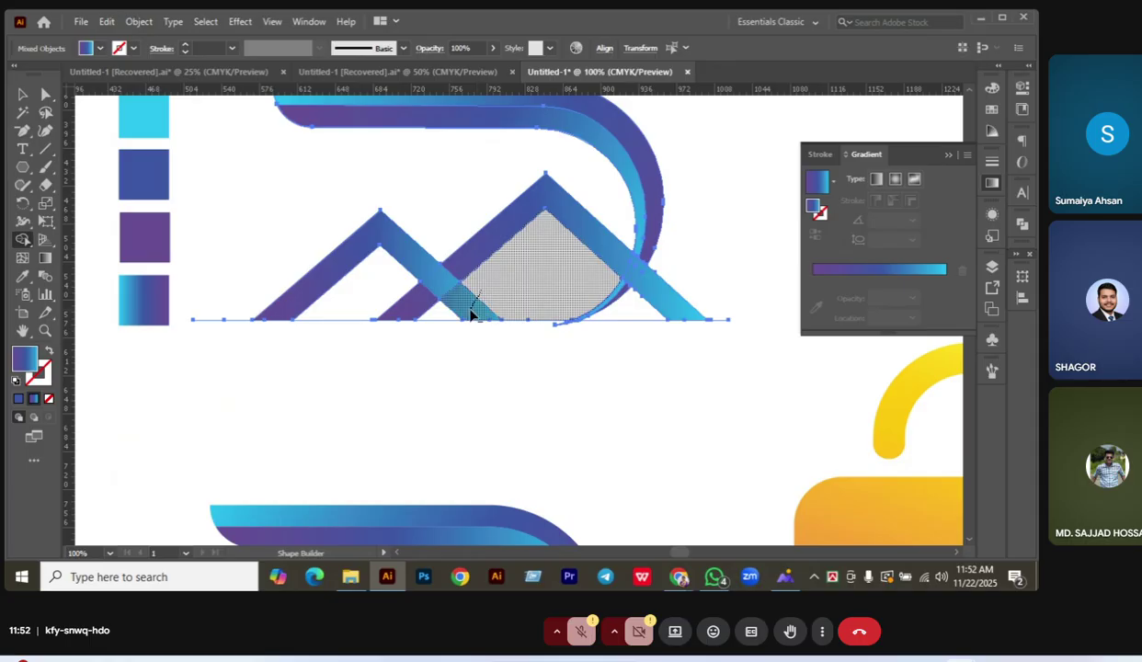
Remove the left roof's leg beyond the right roof and the right roof's end outside the curved band with the Shape Builder.
alt+click(472, 313)
click(22, 93)
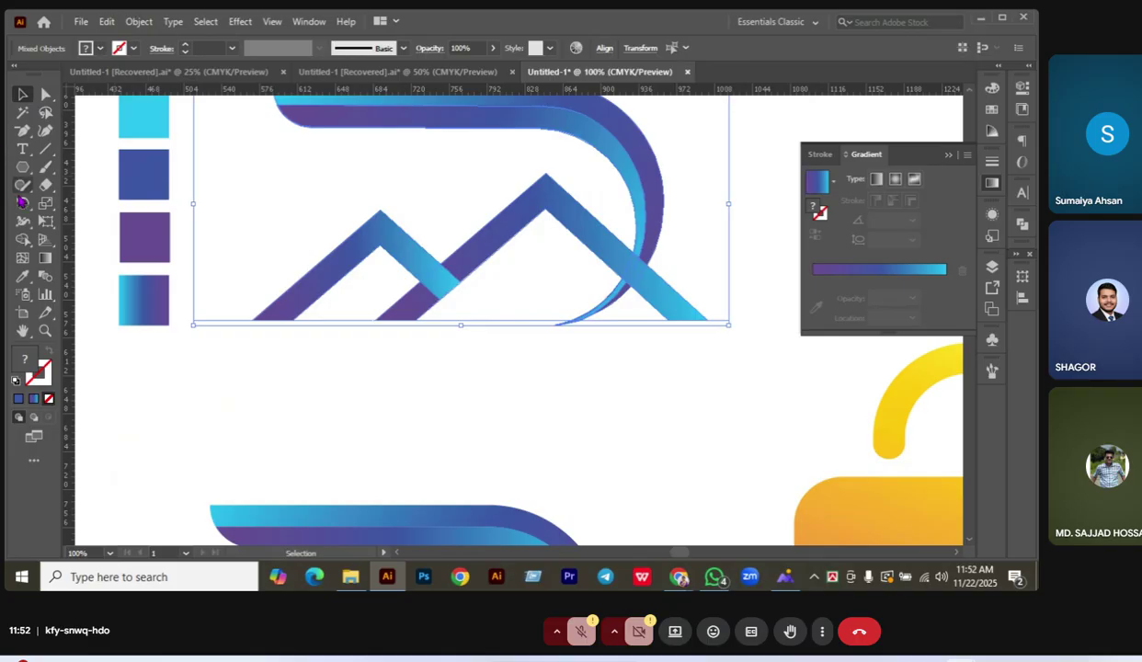
click(22, 238)
alt+click(666, 295)
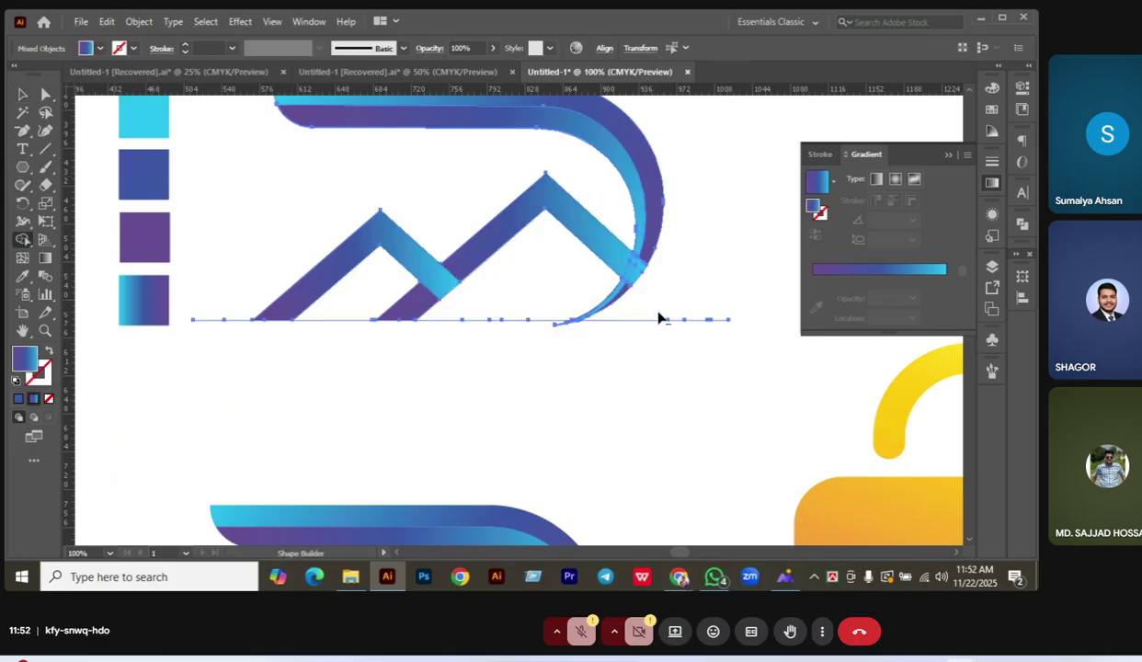
click(22, 93)
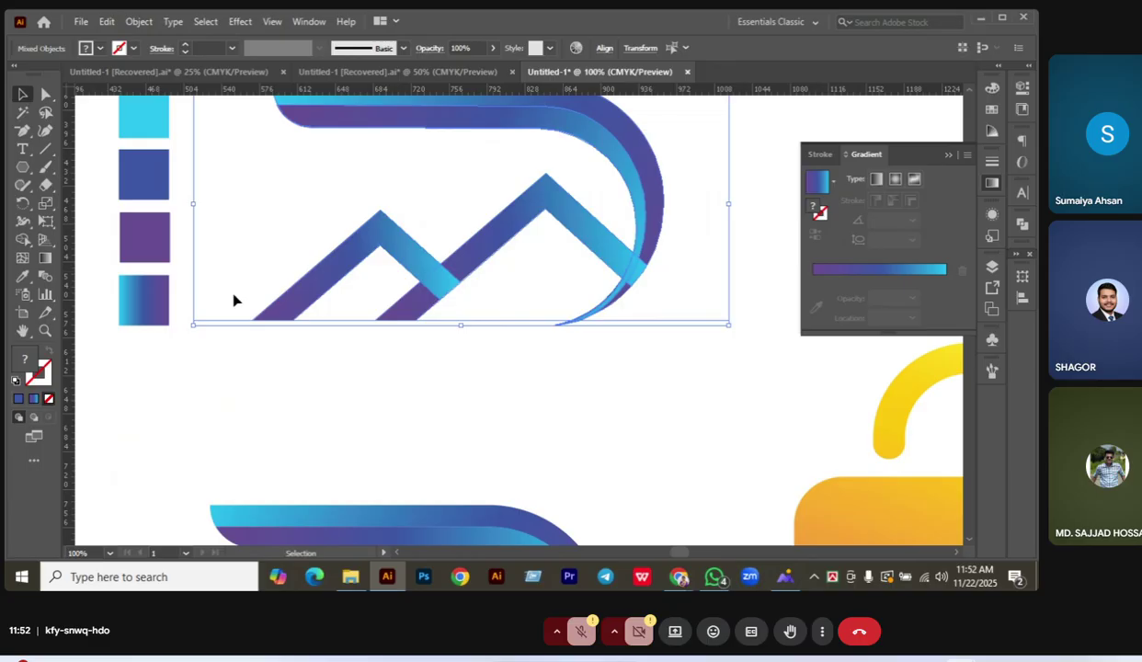
Delete the horizontal cutting line beneath the roofs.
click(728, 304)
click(719, 320)
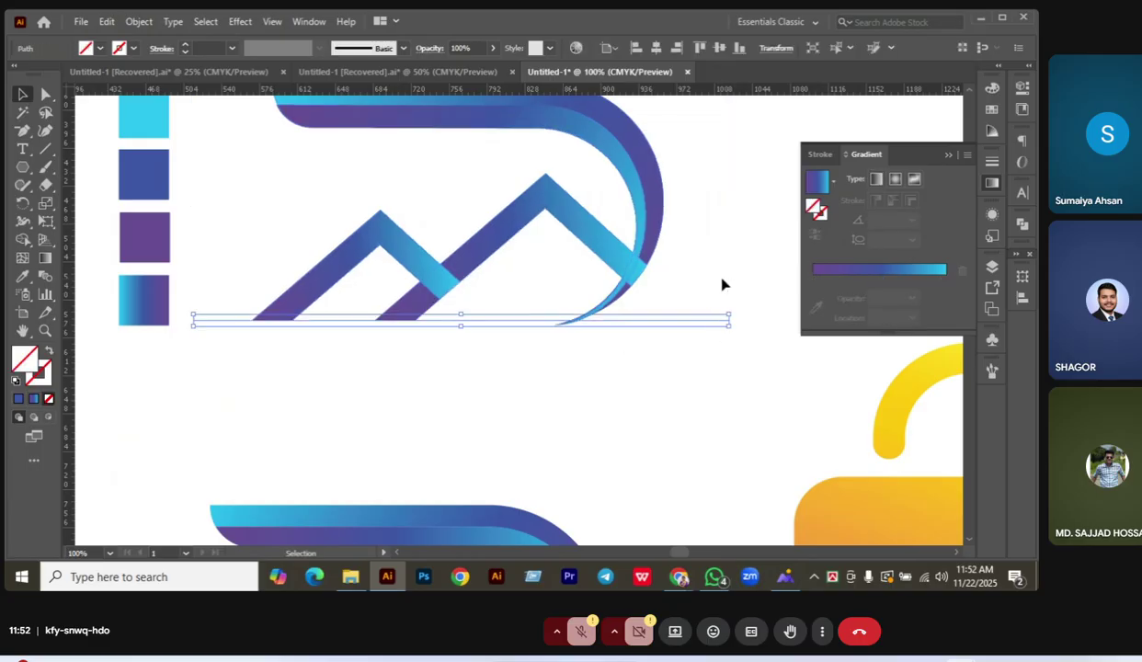
key(Delete)
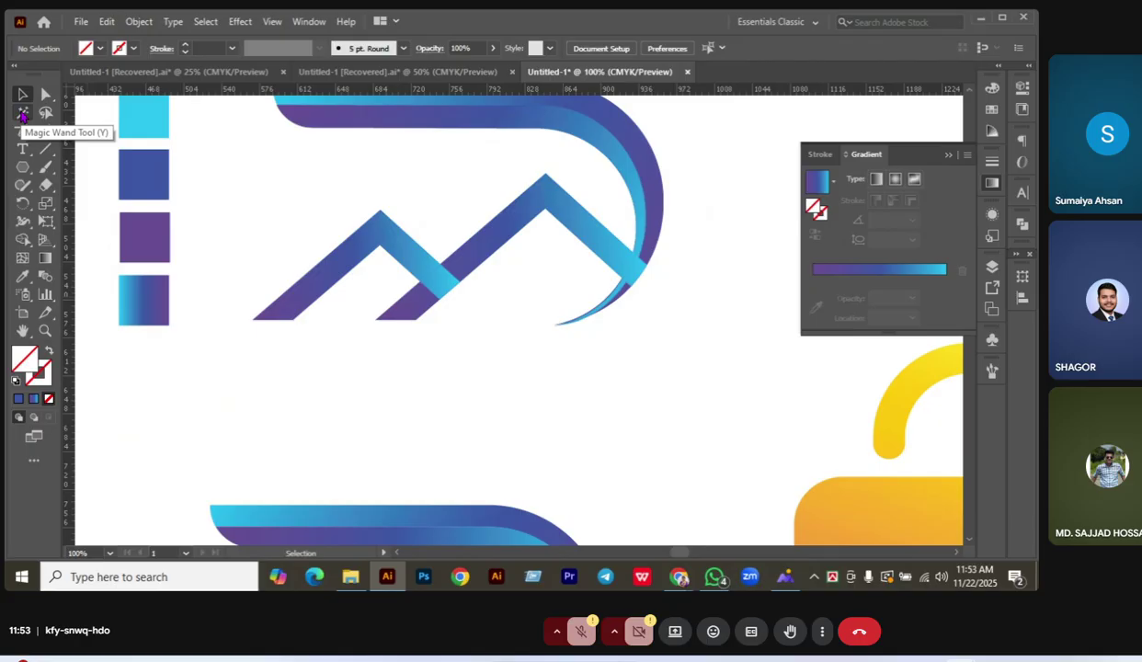
Send the roof group to the back so the curved band overlaps its right end.
drag(250, 169, 510, 283)
right_click(504, 282)
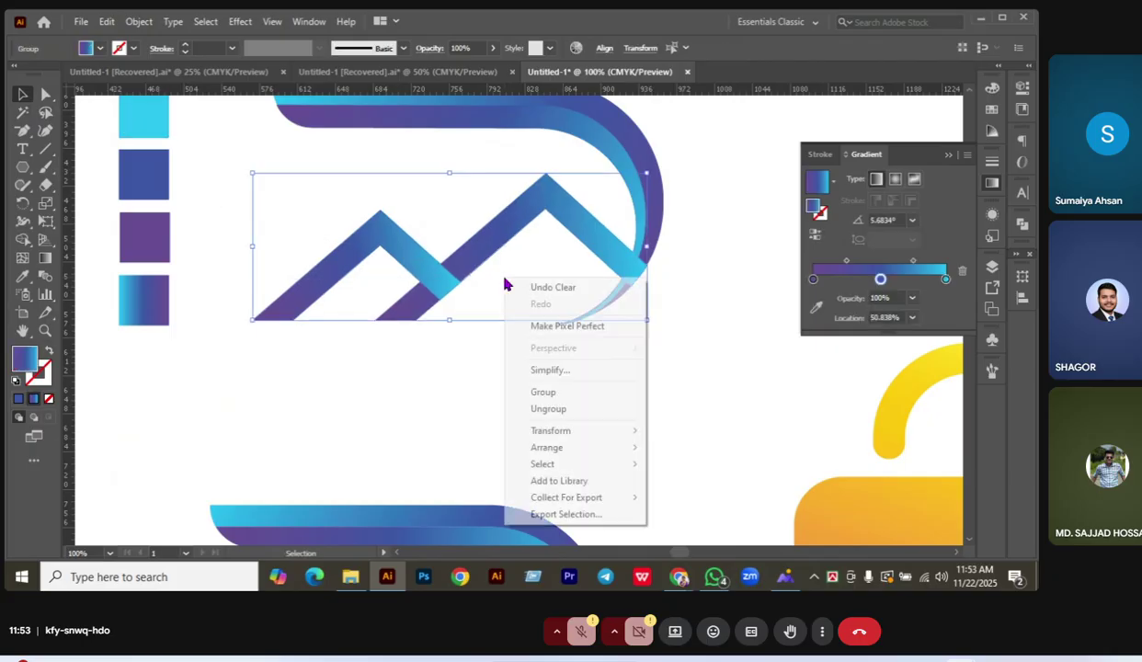
mouse_move(570, 447)
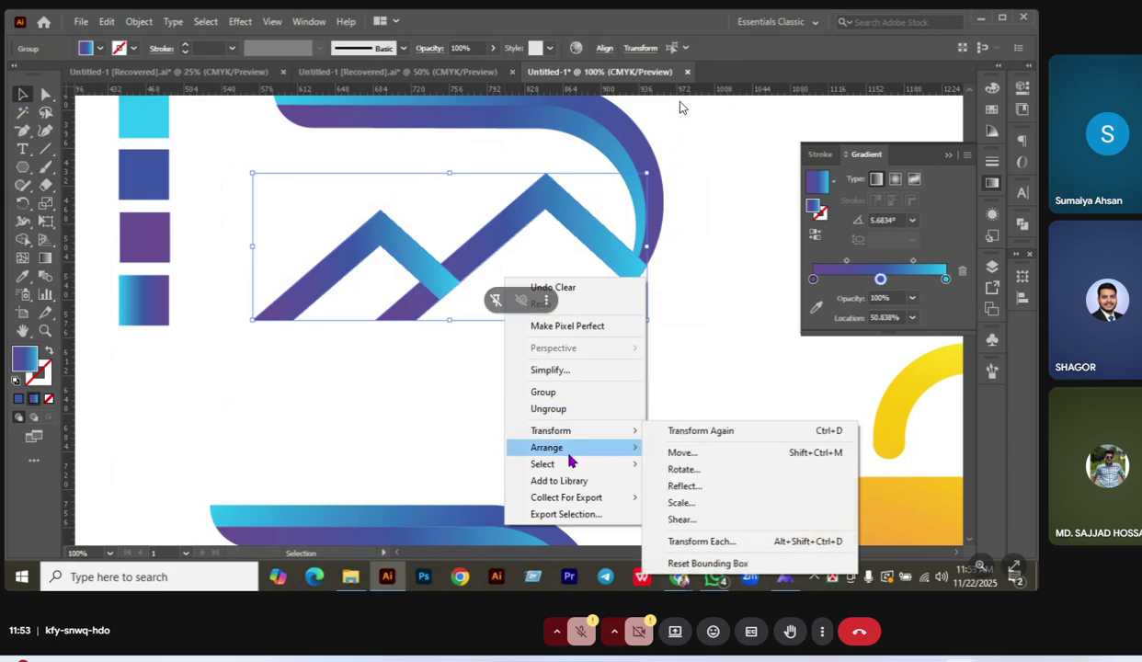
click(675, 498)
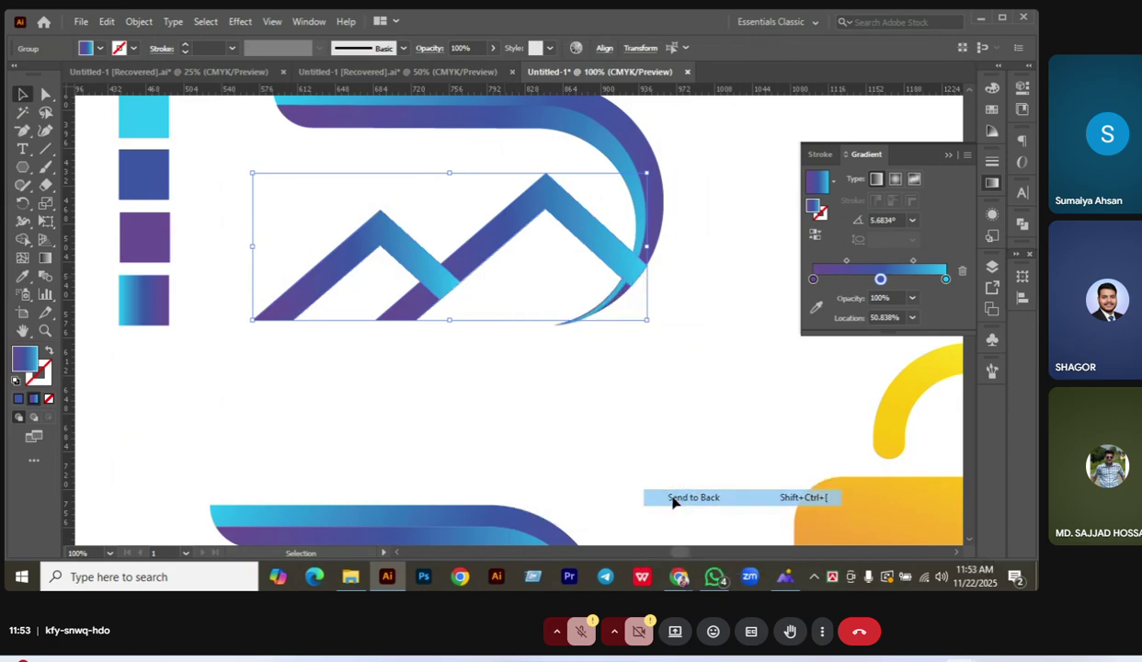
click(623, 415)
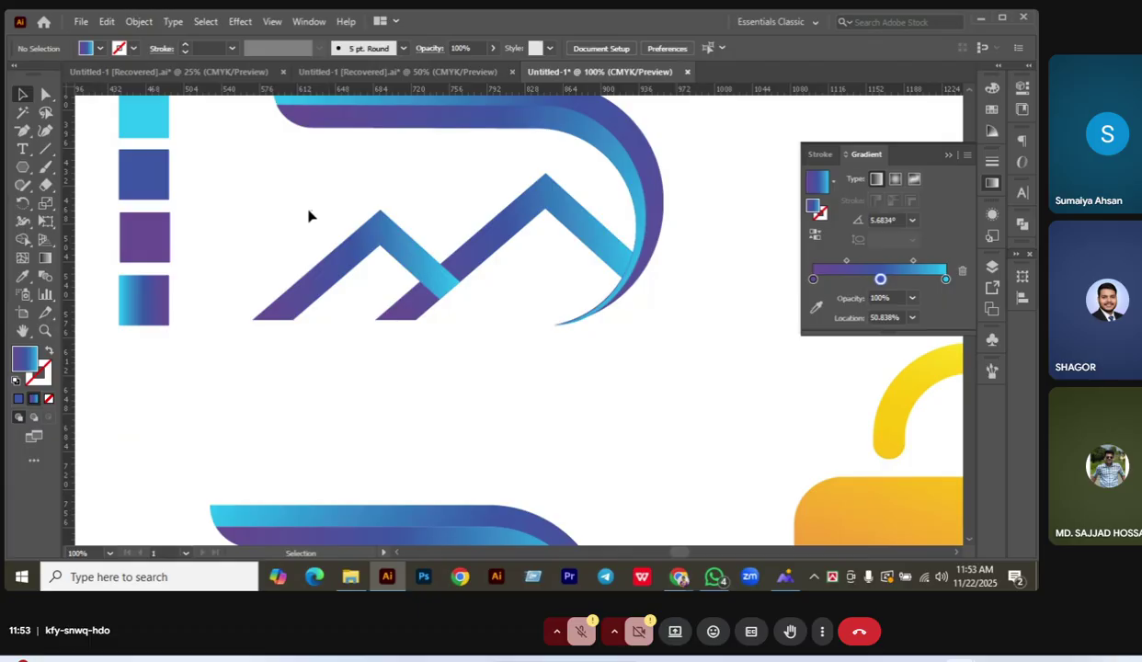
Draw a narrow vertical chimney rectangle over the outer slope of the left roof.
drag(309, 216, 497, 311)
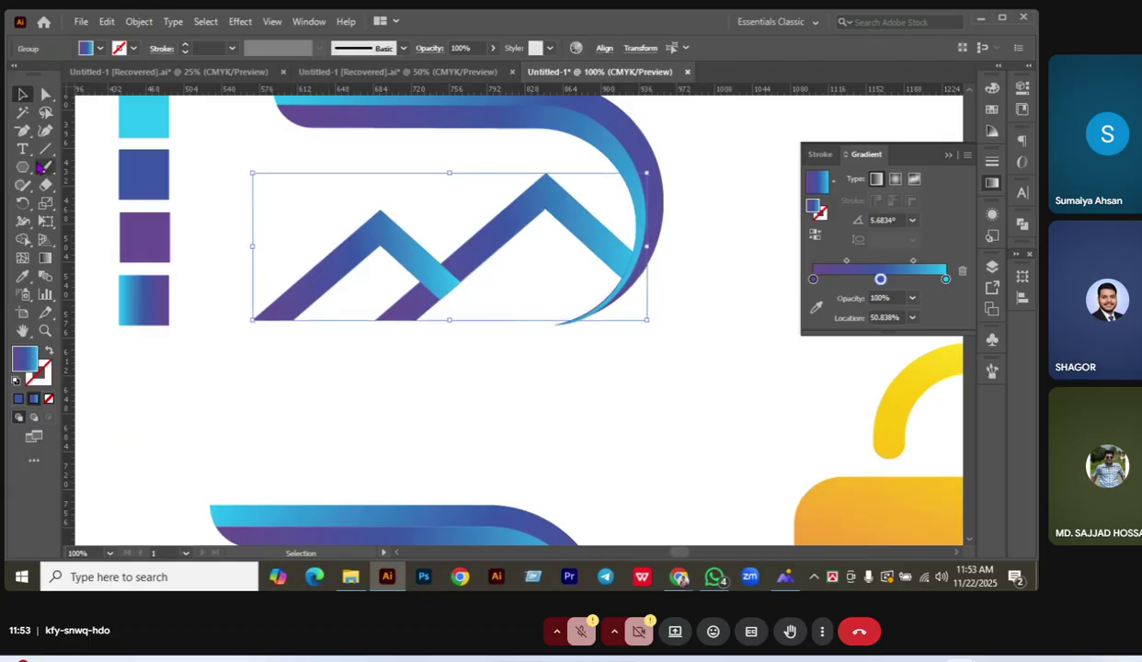
click(173, 423)
click(23, 168)
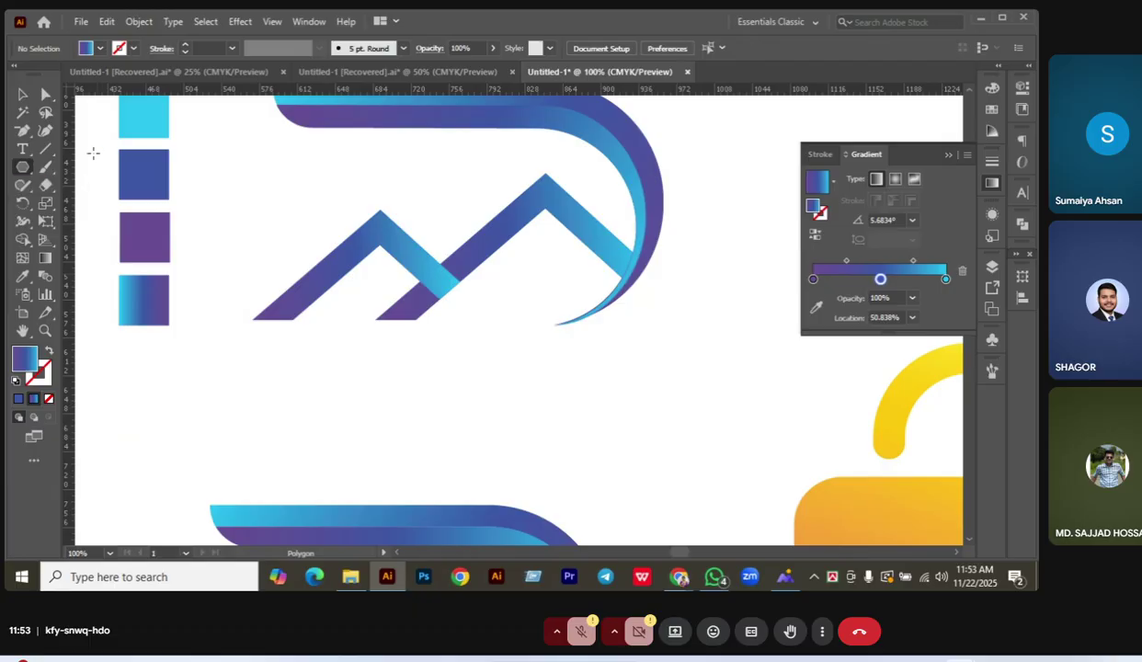
drag(23, 168, 23, 168)
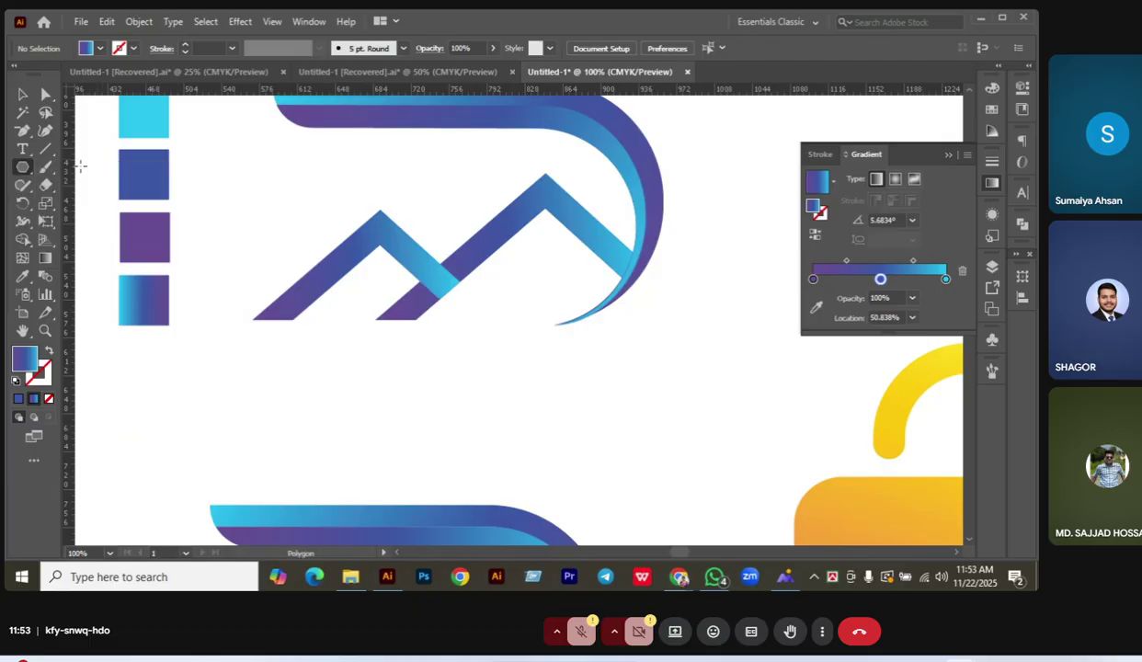
key(m)
drag(280, 232, 298, 271)
Group the chimney with both roofs and unite them into a single shape with Pathfinder.
click(23, 94)
drag(242, 217, 492, 358)
key(a)
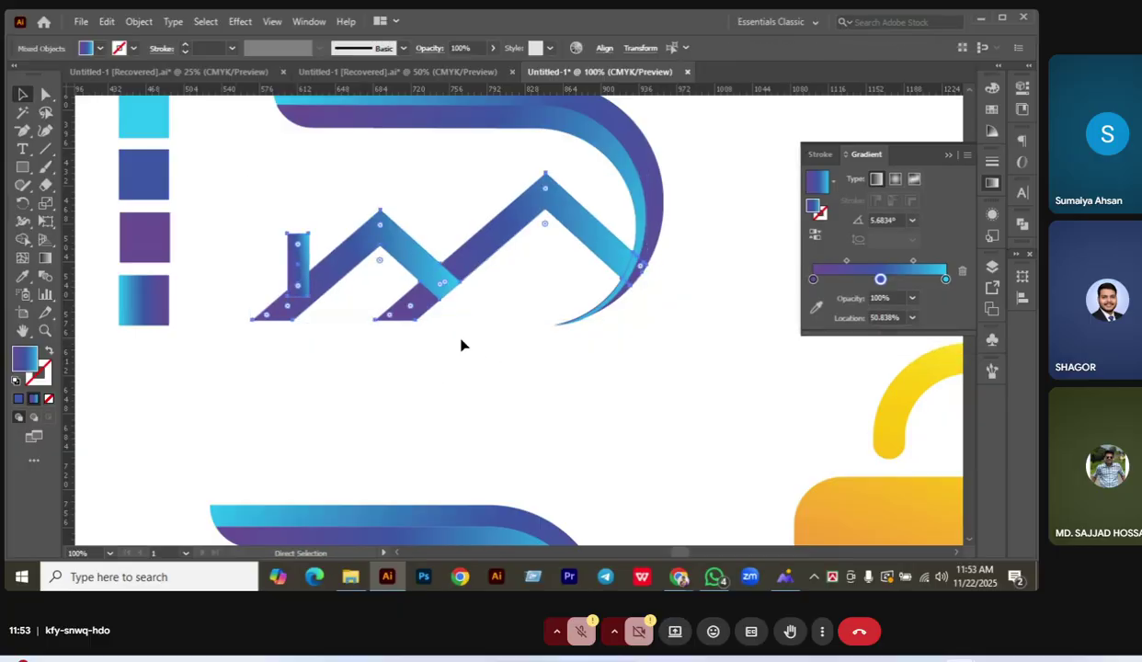
key(v)
key(ctrl+8)
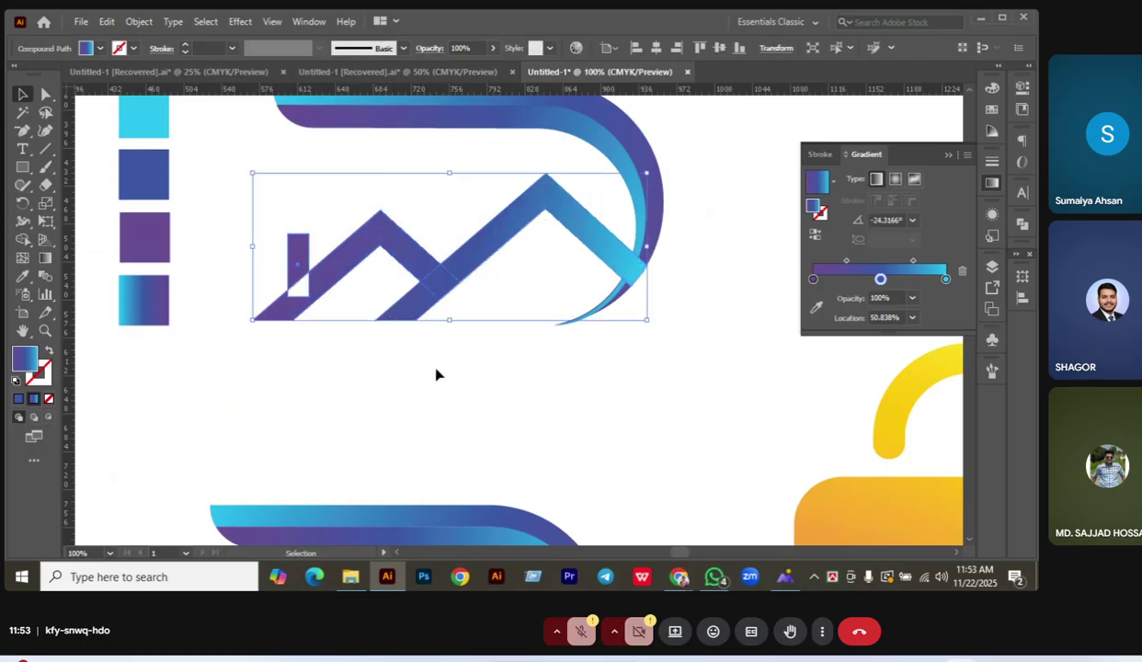
key(ctrl+z)
key(ctrl+g)
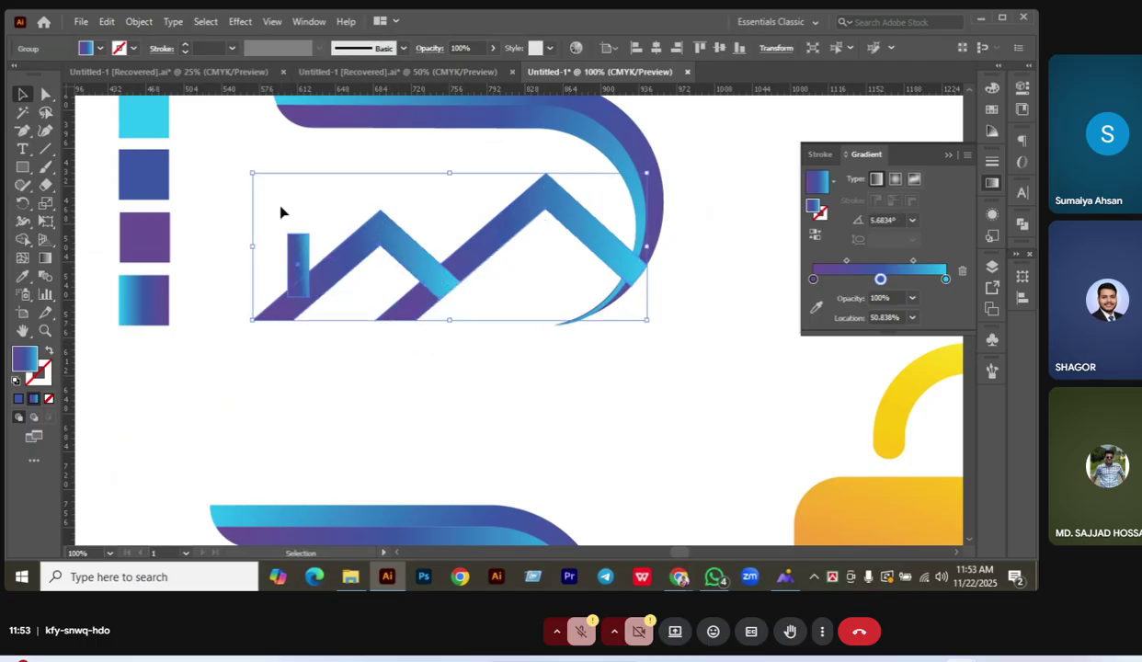
drag(267, 188, 490, 305)
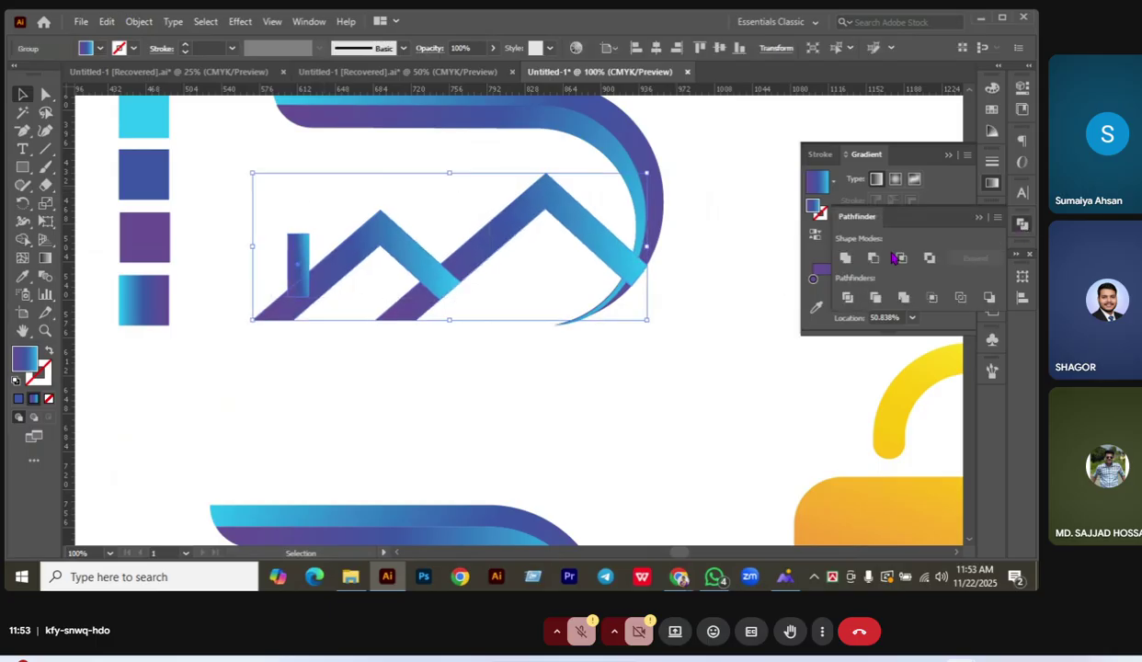
click(844, 258)
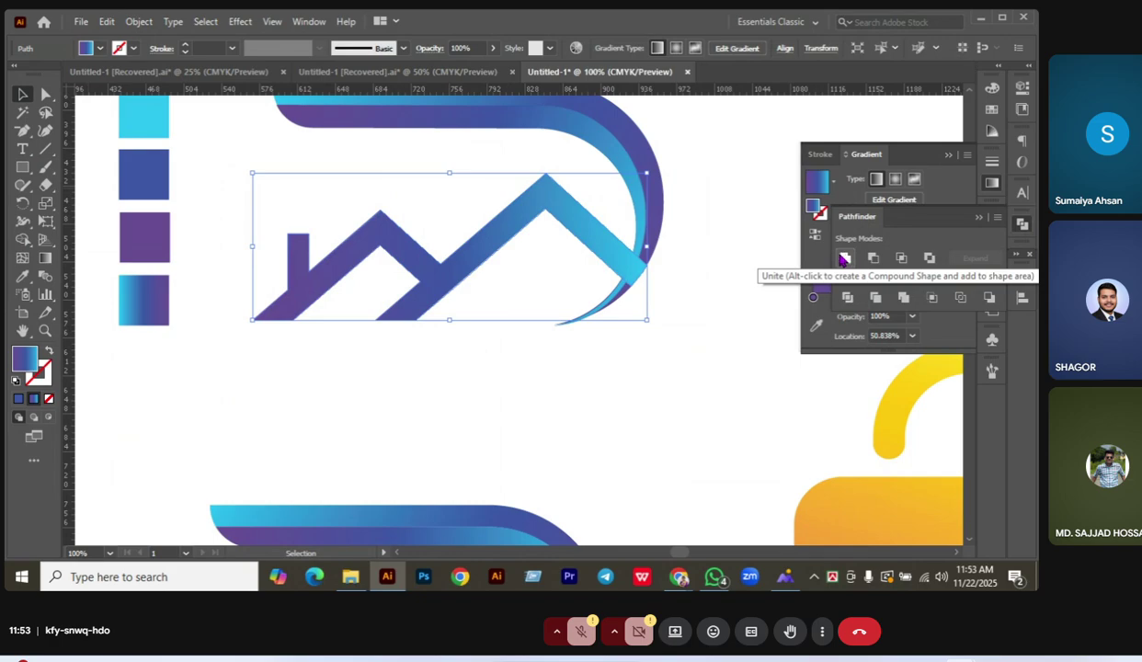
click(615, 429)
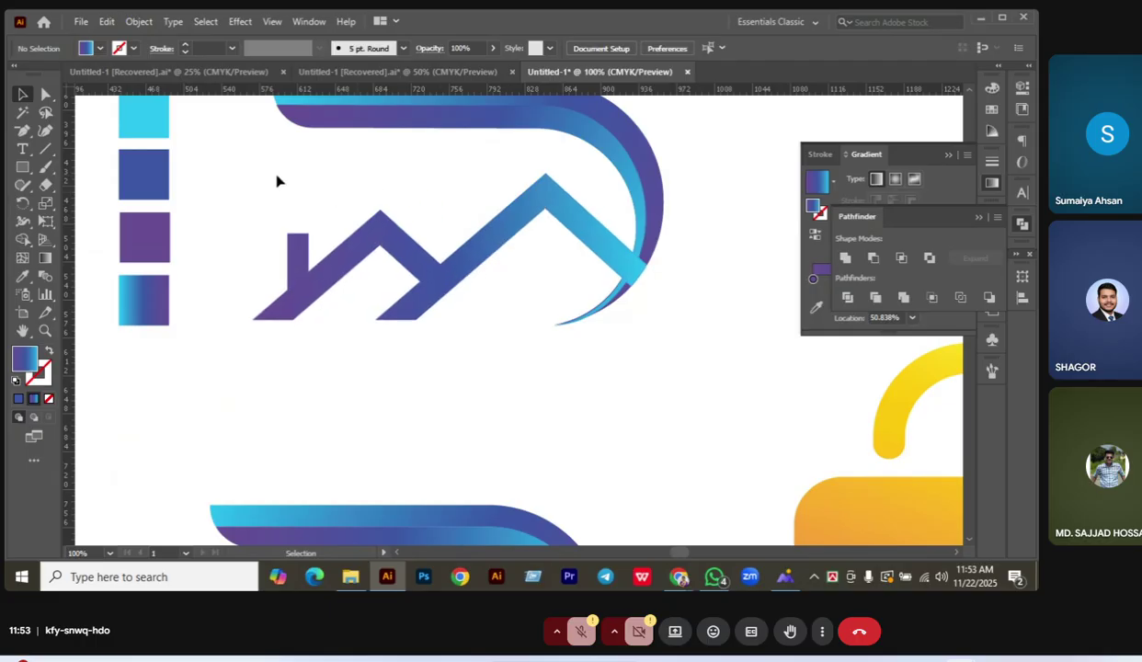
Fill the united roof shape with the cyan-to-purple gradient sampled from the gradient swatch square.
drag(256, 219, 360, 280)
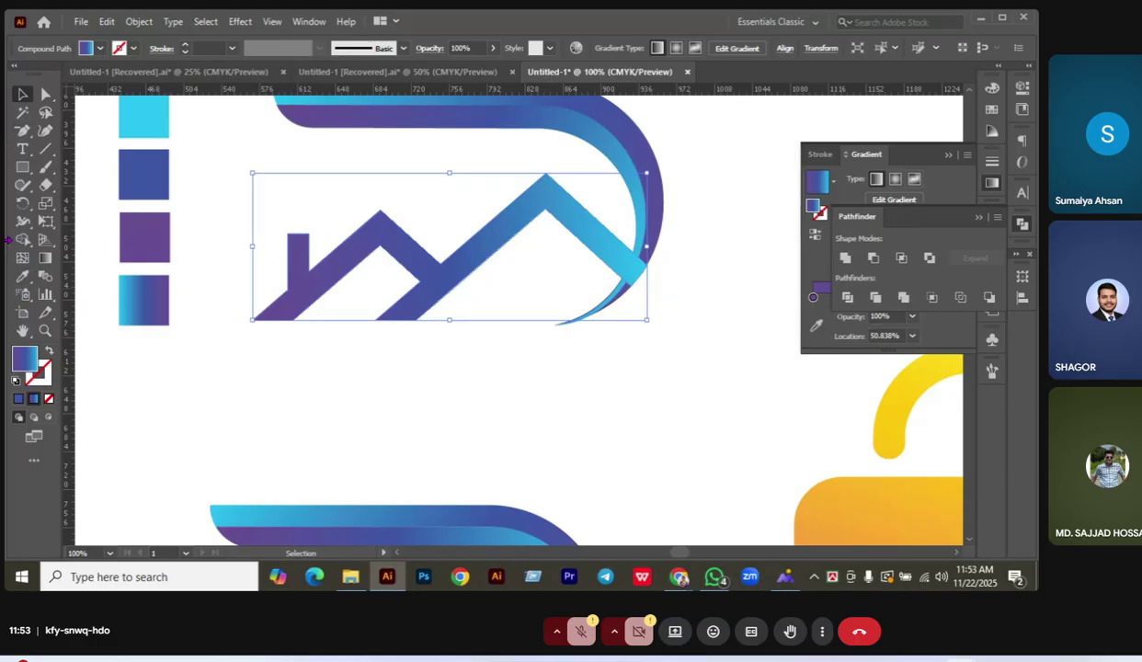
click(22, 275)
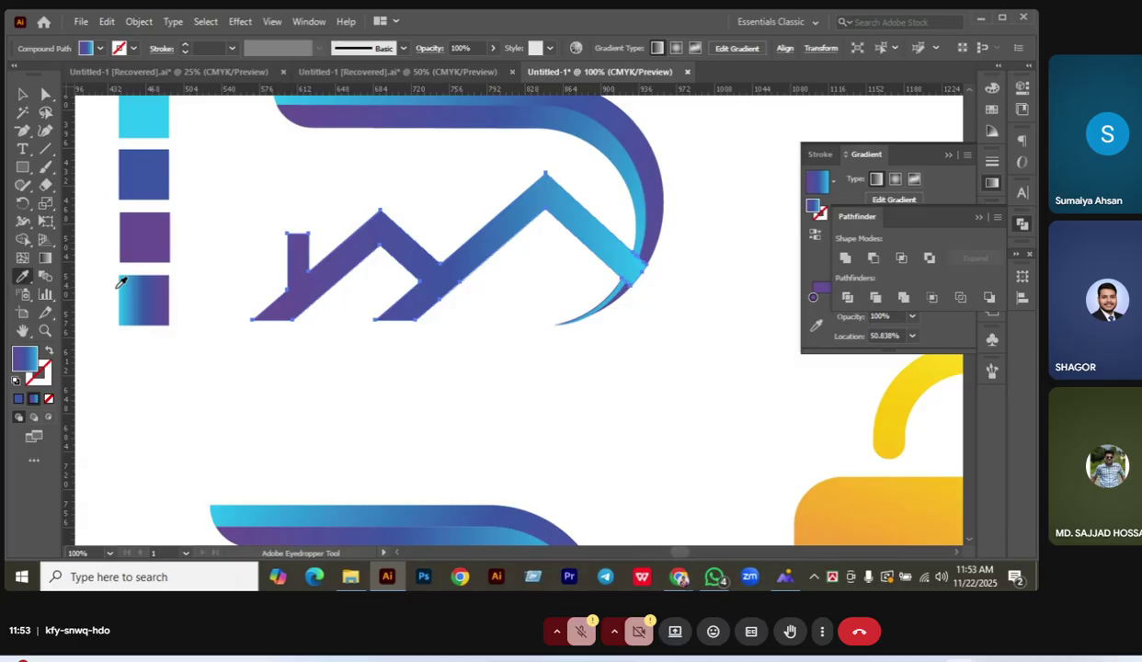
click(131, 287)
click(22, 94)
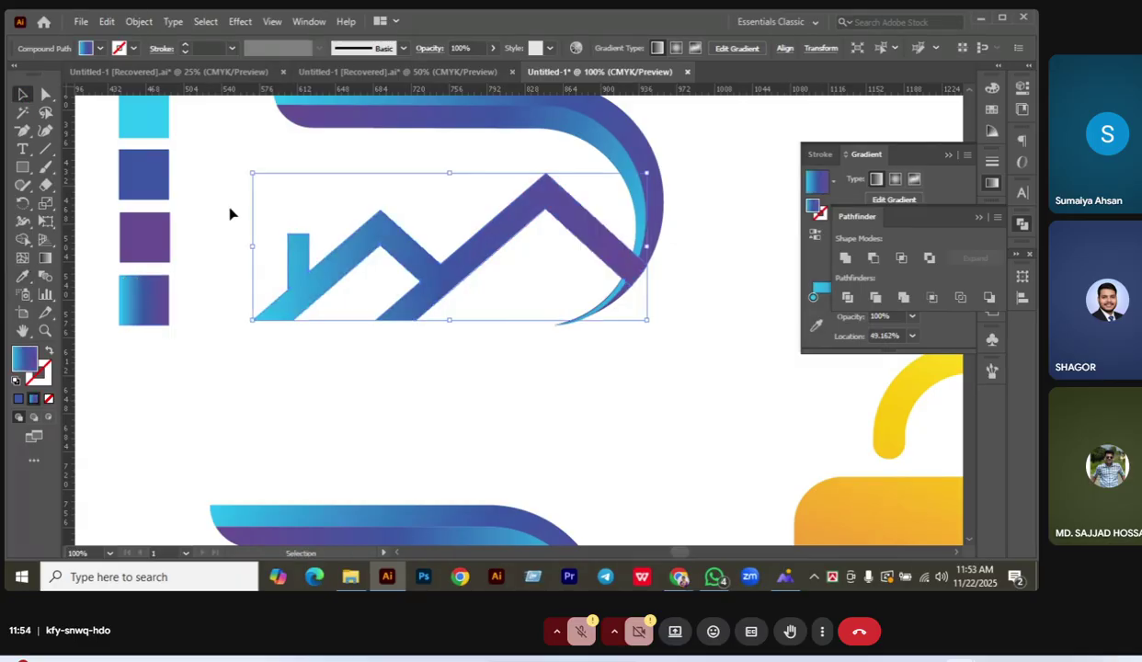
click(528, 387)
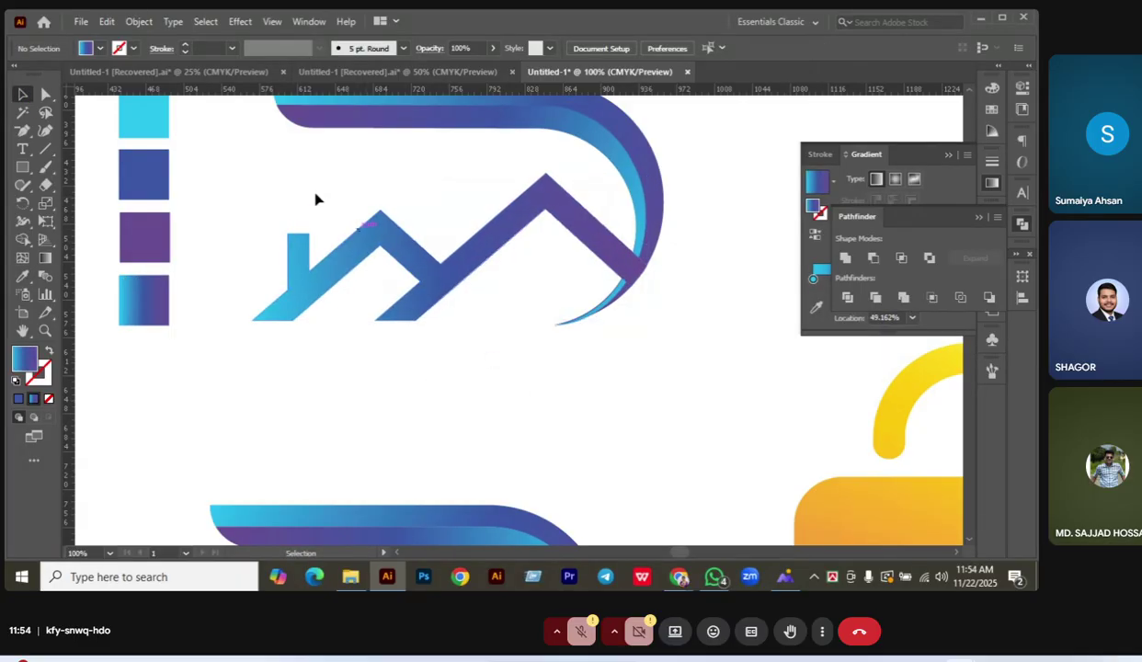
Send the united roof shape to the back so the curved band overlaps its right end.
drag(307, 183, 498, 261)
right_click(499, 261)
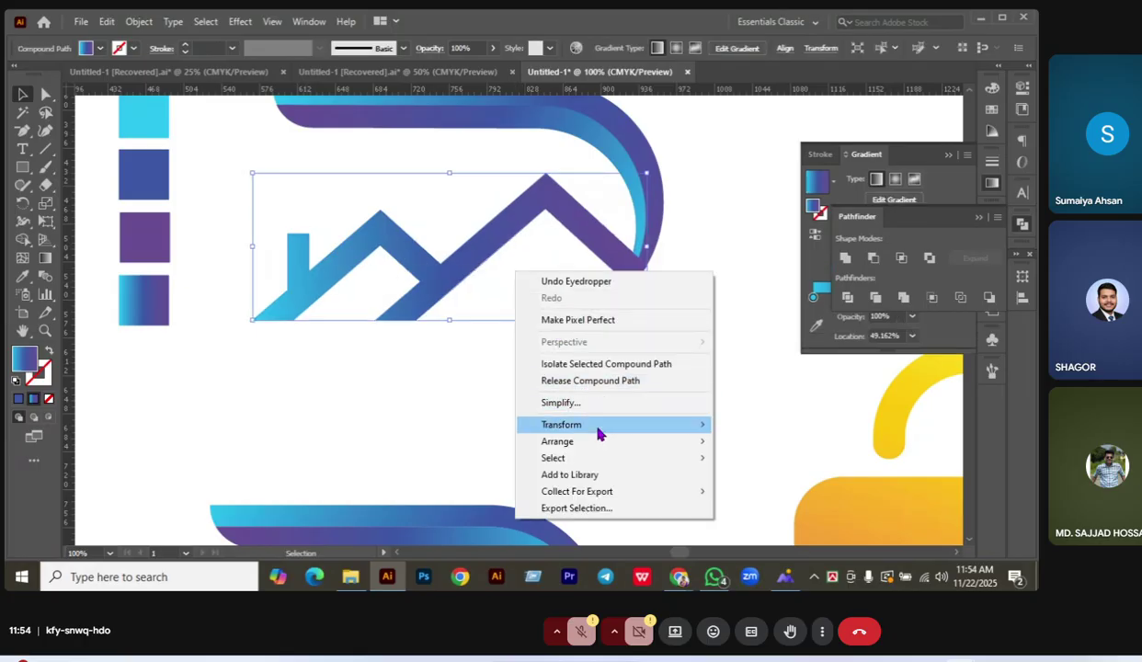
mouse_move(616, 448)
click(746, 491)
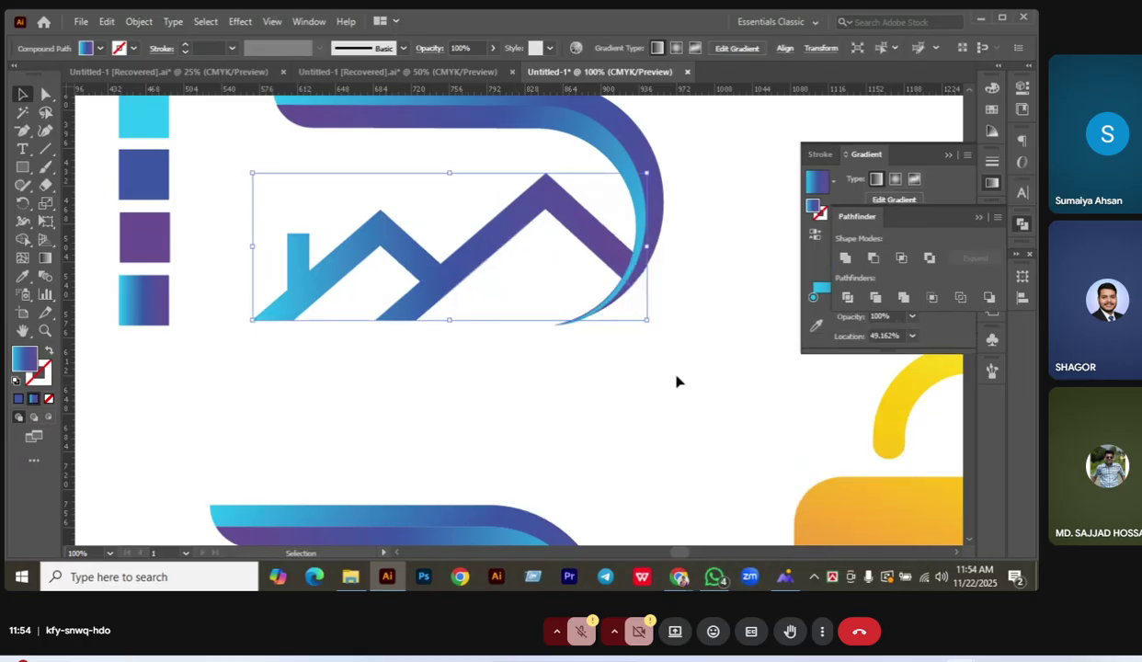
click(110, 432)
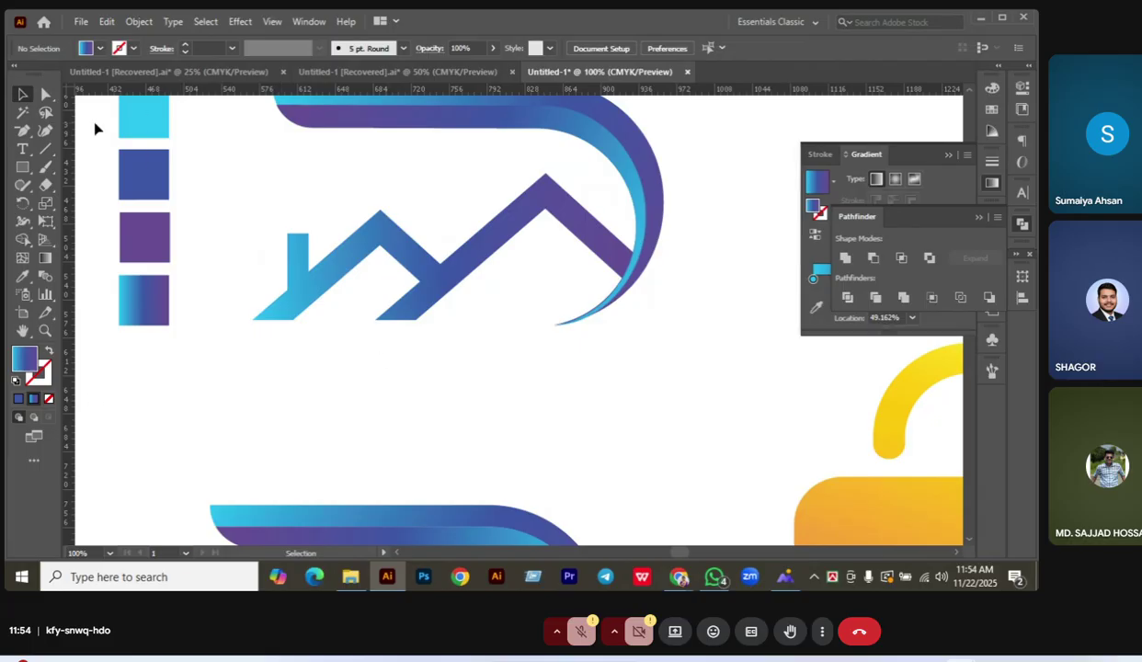
Draw a closed four-point check-shaped accent with the Pen tool in the valley between the two roof peaks, leaving a narrow gap above the slopes.
drag(23, 130, 69, 129)
key(ctrl+plus)
key(ctrl+plus)
key(ctrl+plus)
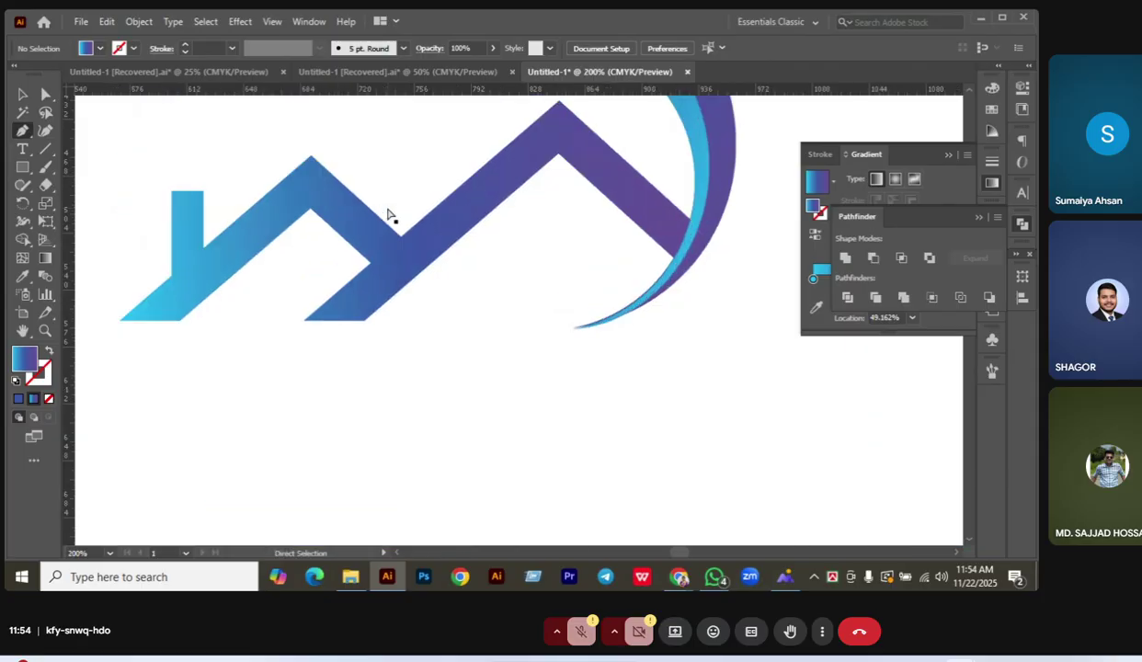
drag(387, 206, 491, 472)
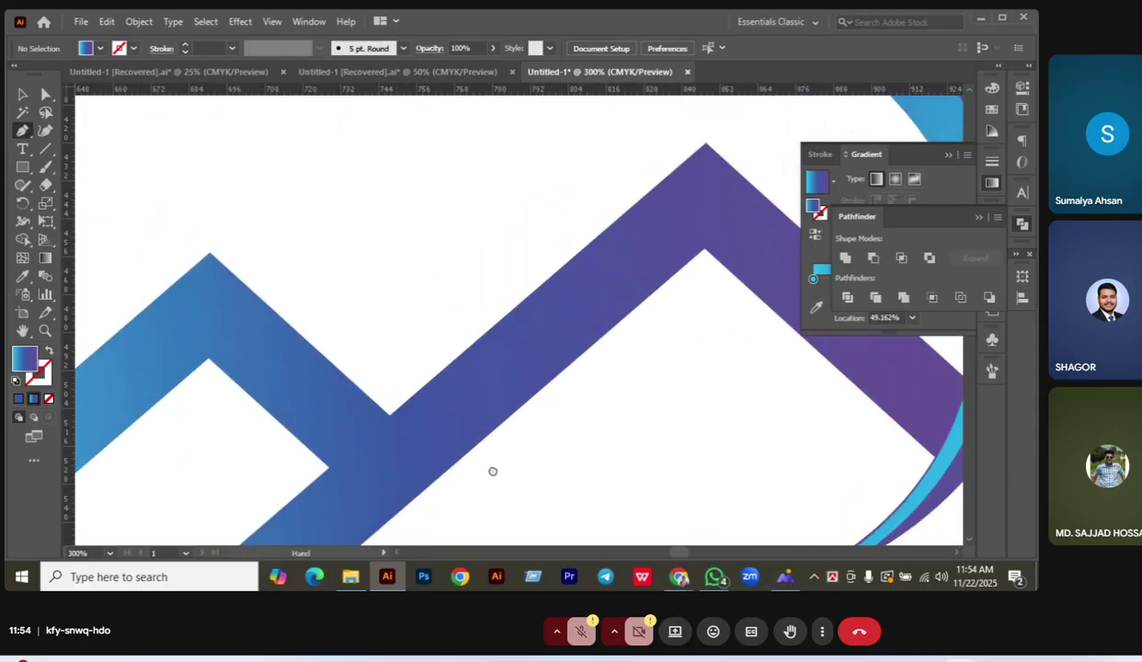
click(221, 244)
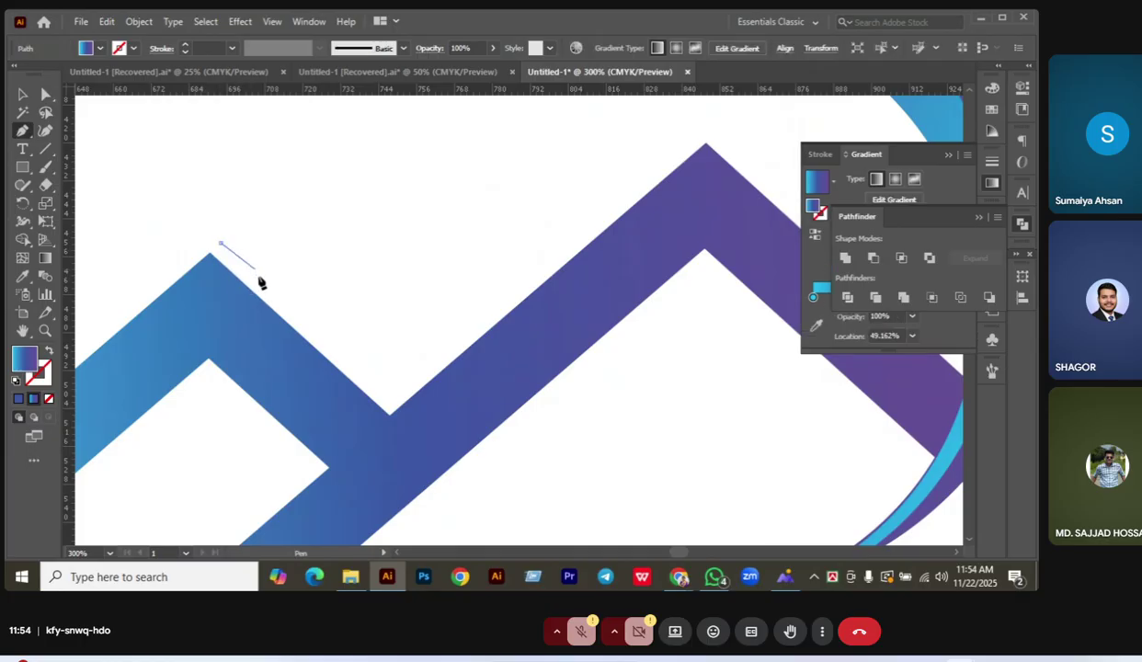
click(387, 393)
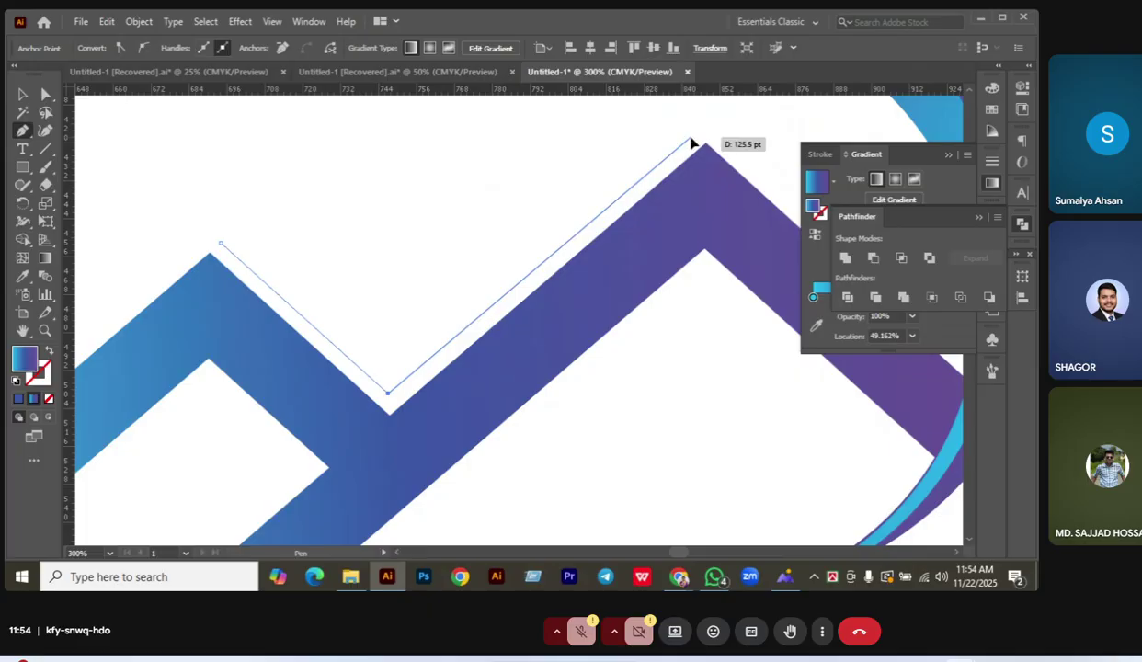
click(689, 139)
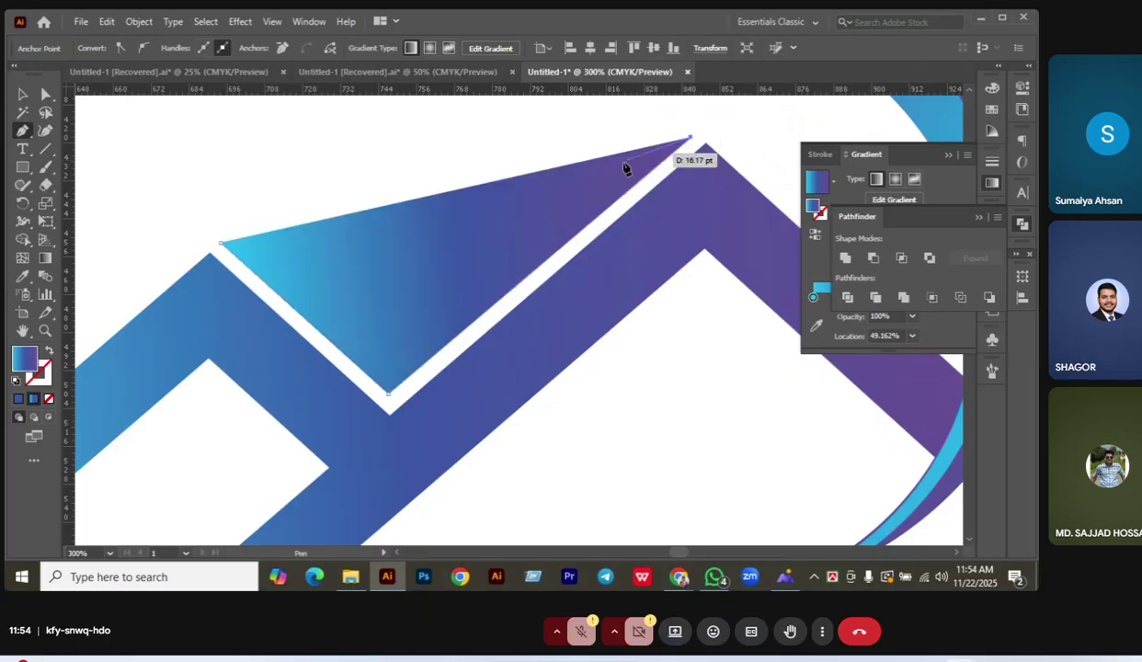
click(396, 268)
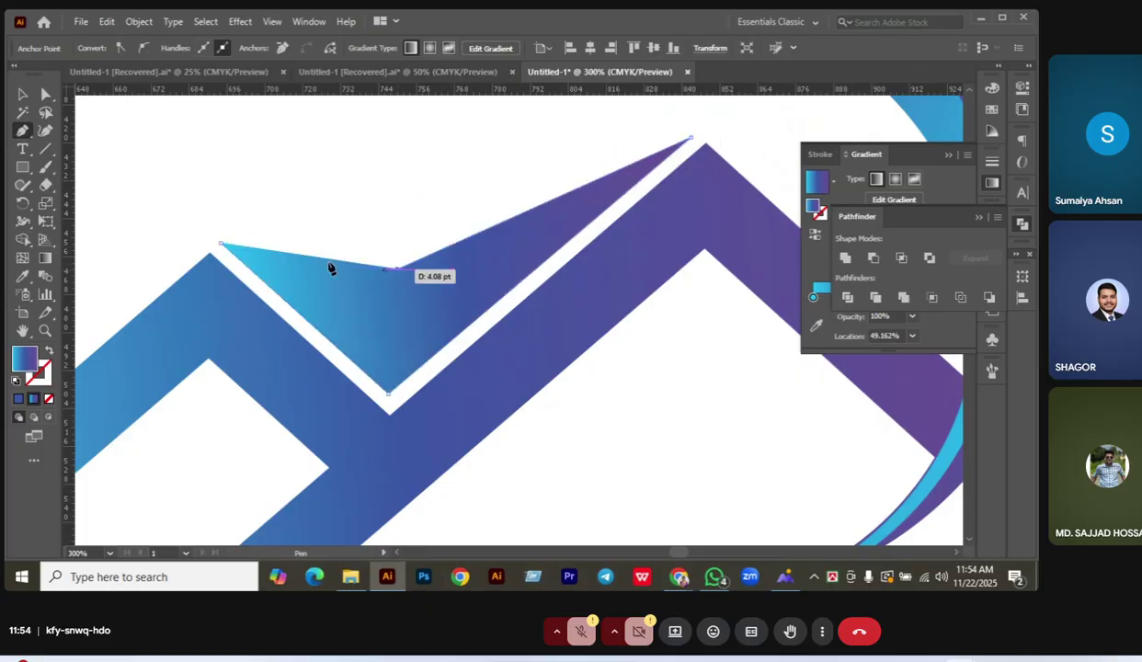
click(223, 246)
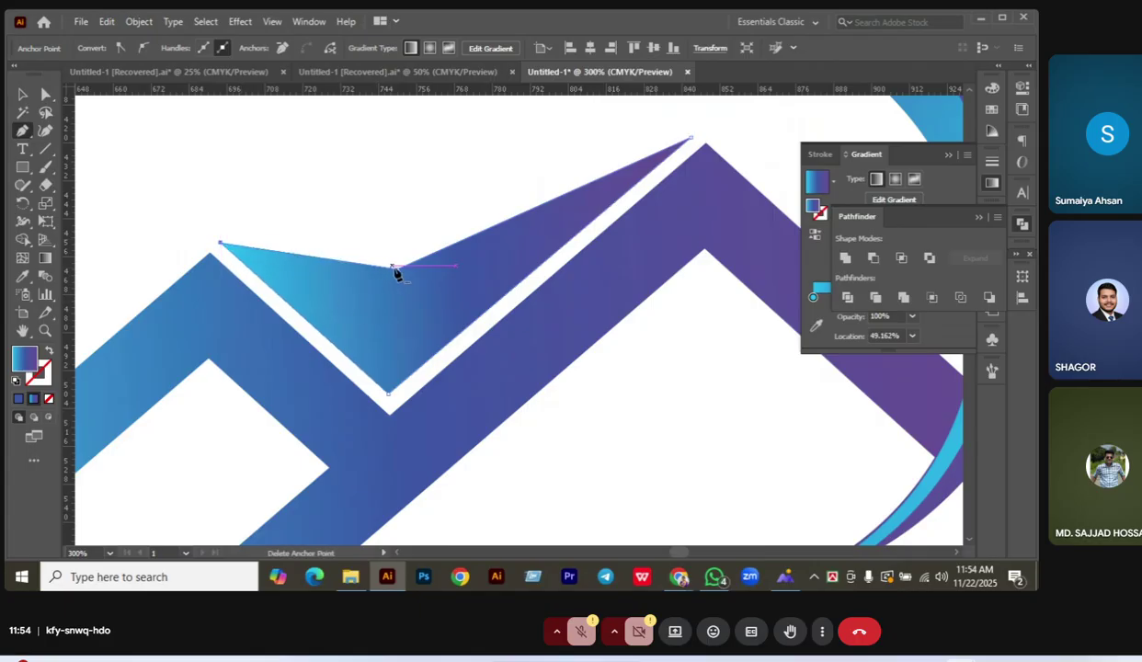
key(v)
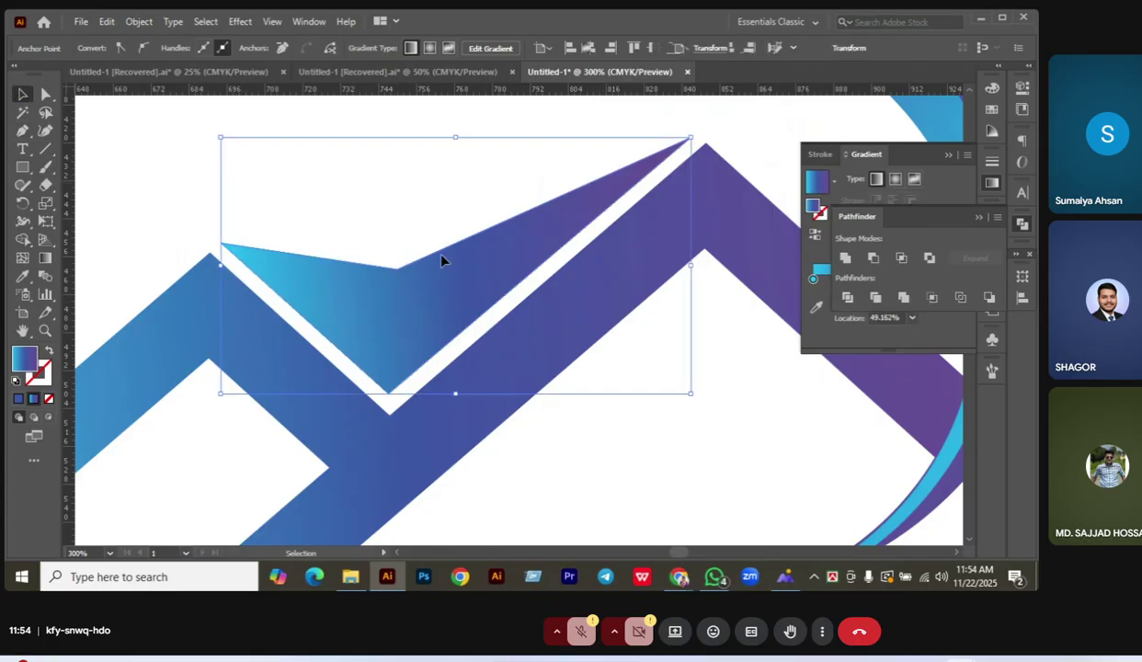
click(384, 254)
Place a vertical guide through the roof valley and align the accent shape's upper middle anchor to it.
click(45, 93)
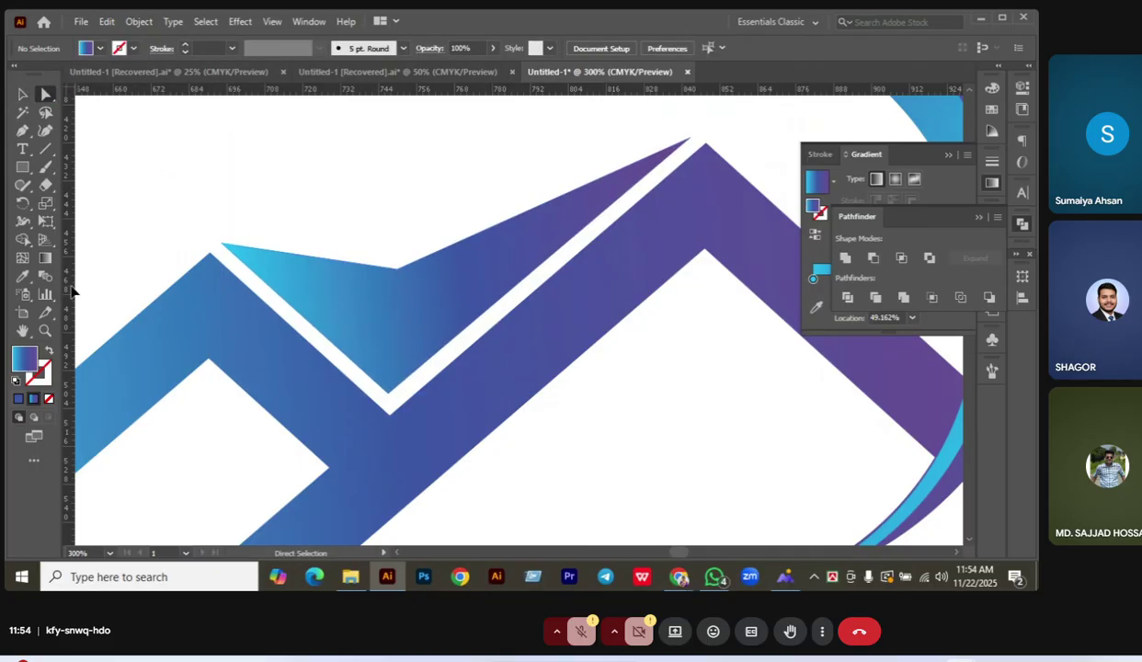
drag(71, 291, 387, 293)
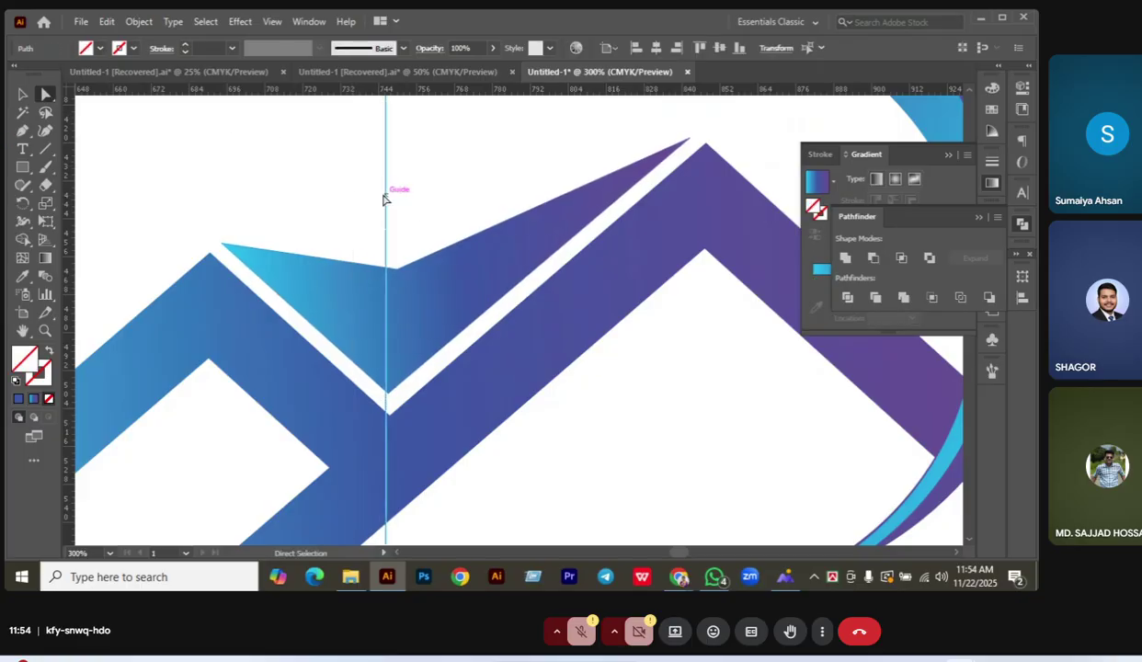
drag(387, 201, 390, 196)
drag(394, 267, 390, 277)
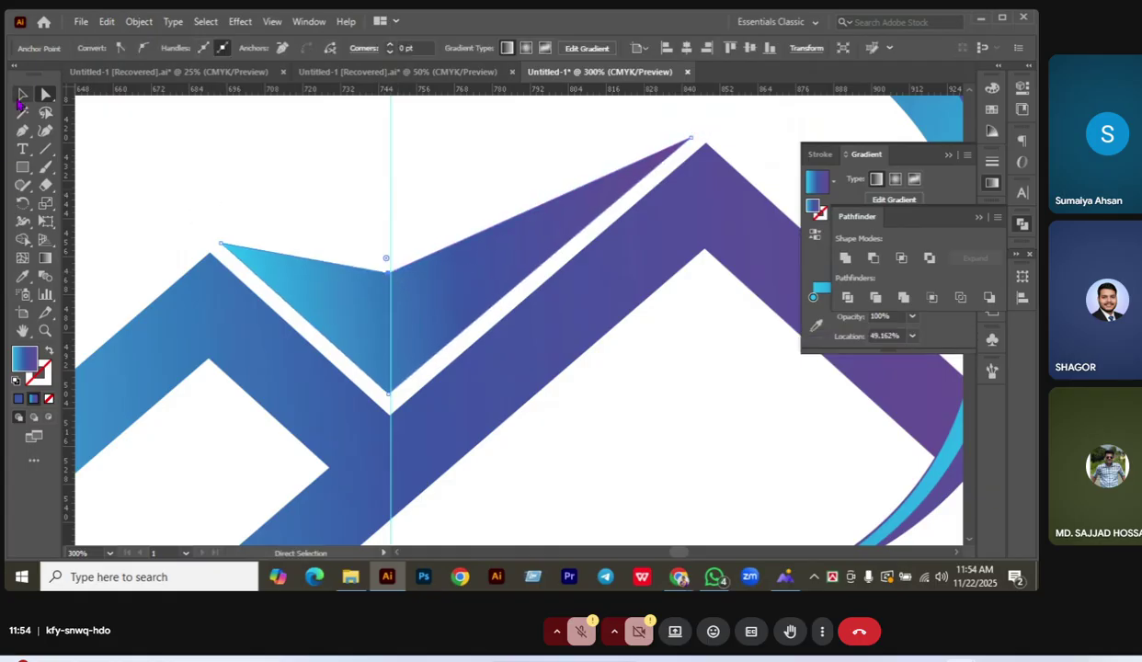
Move the vertical guide away from the roof artwork and deselect it.
click(22, 96)
click(378, 244)
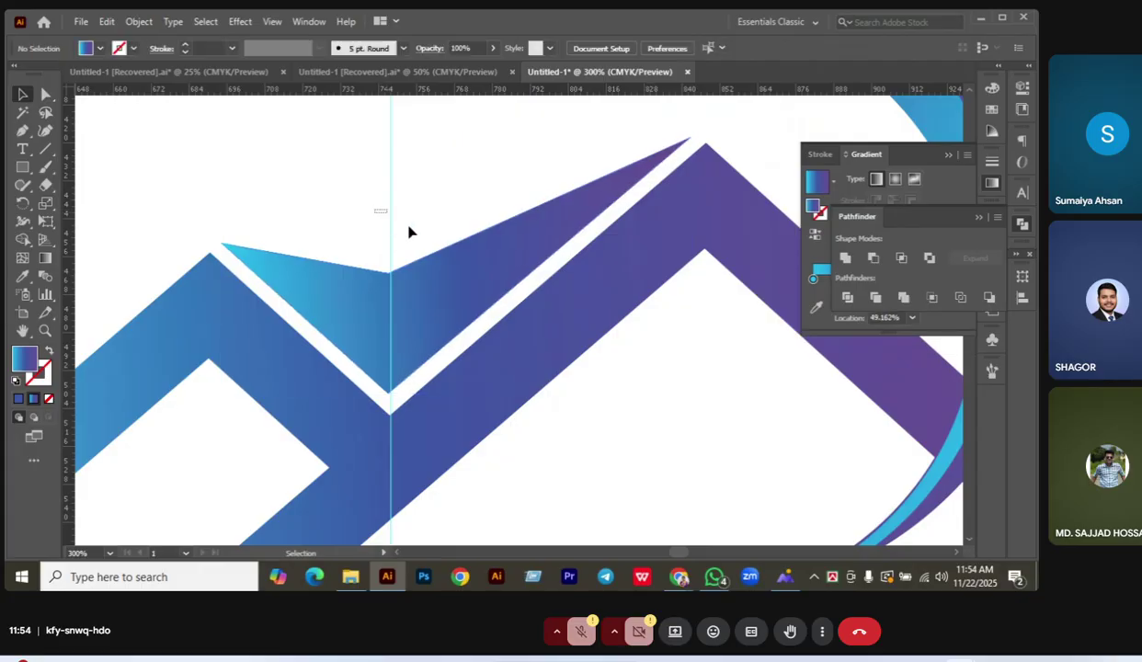
drag(391, 229, 70, 250)
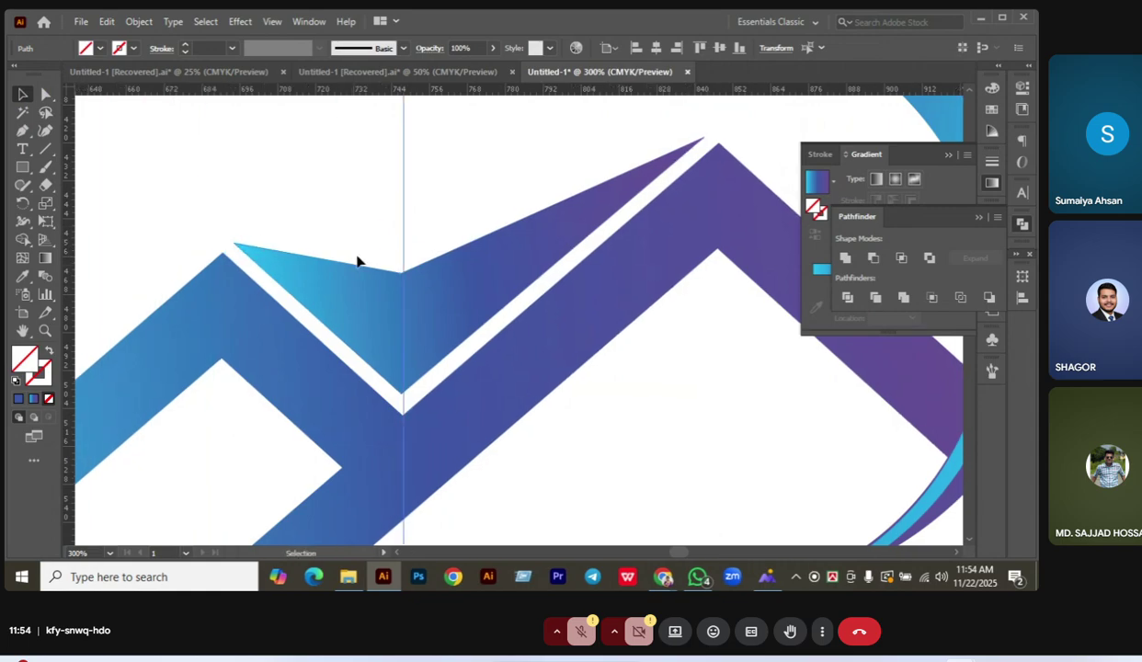
click(441, 218)
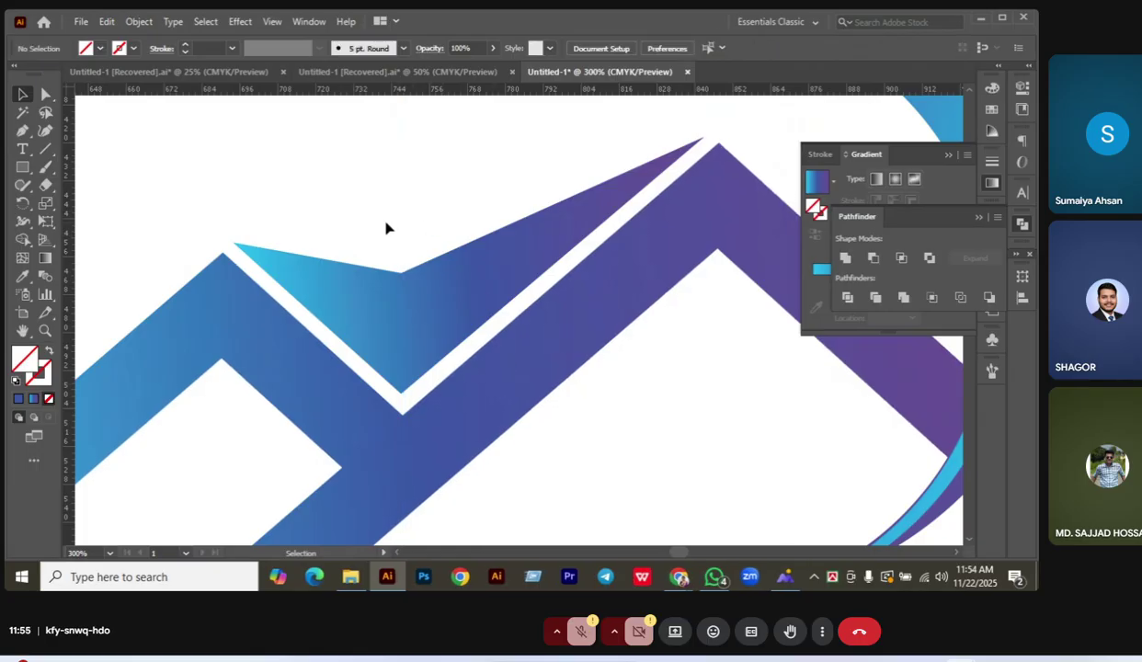
Recolour the final gradient stop of the check-shaped accent with the light cyan sampled from the cyan palette square.
click(439, 287)
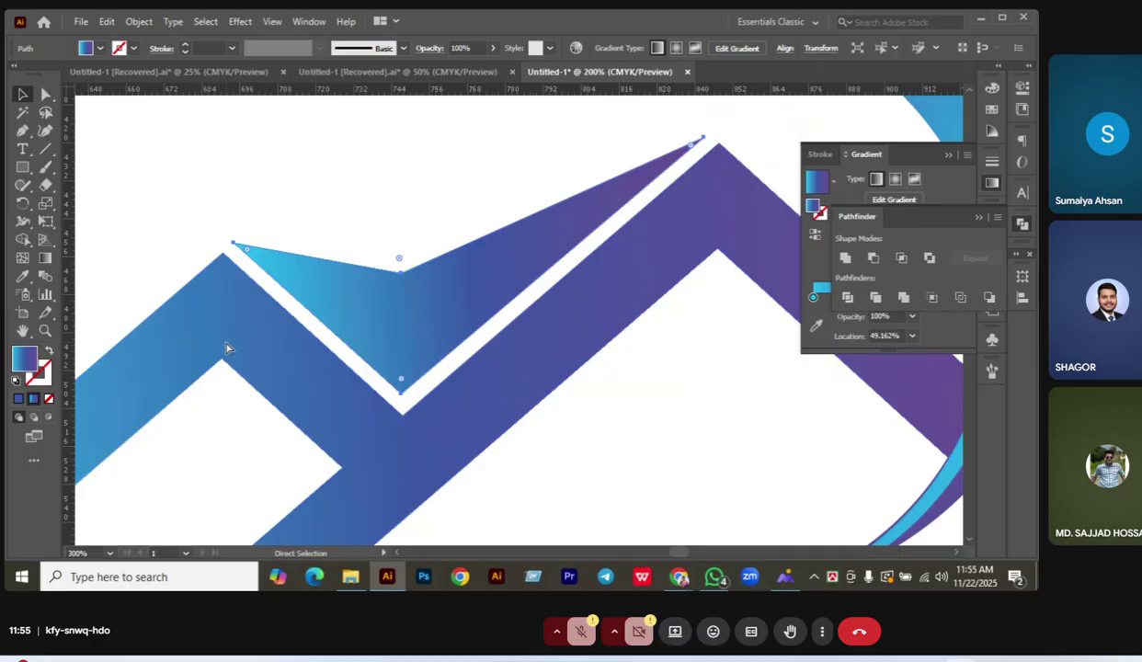
key(ctrl+1)
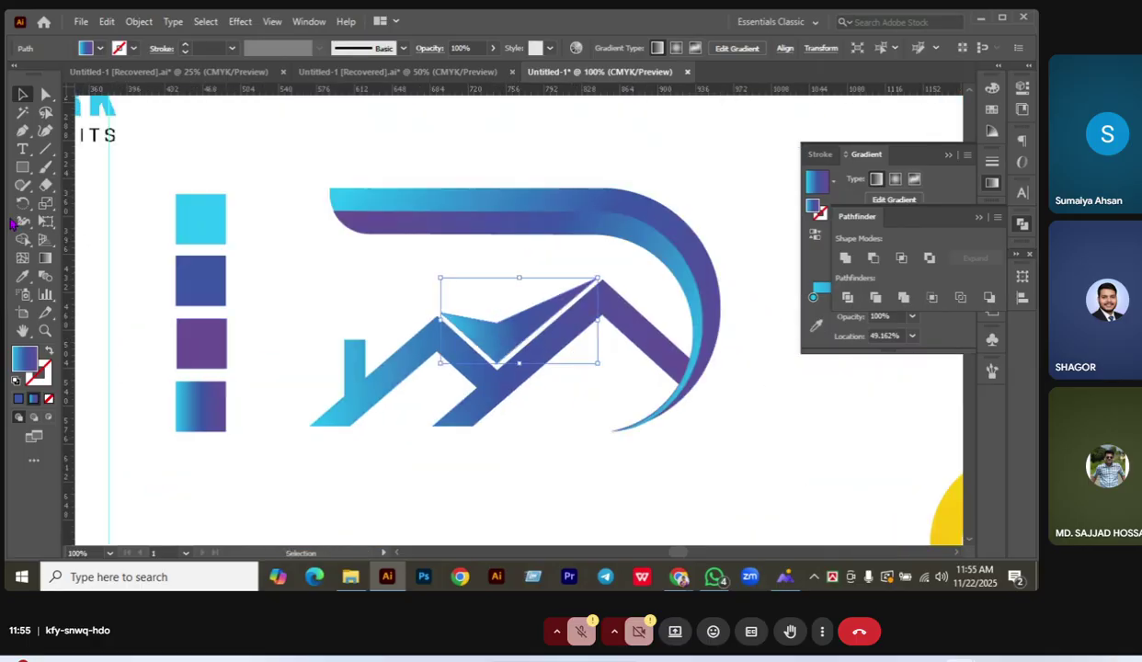
click(22, 275)
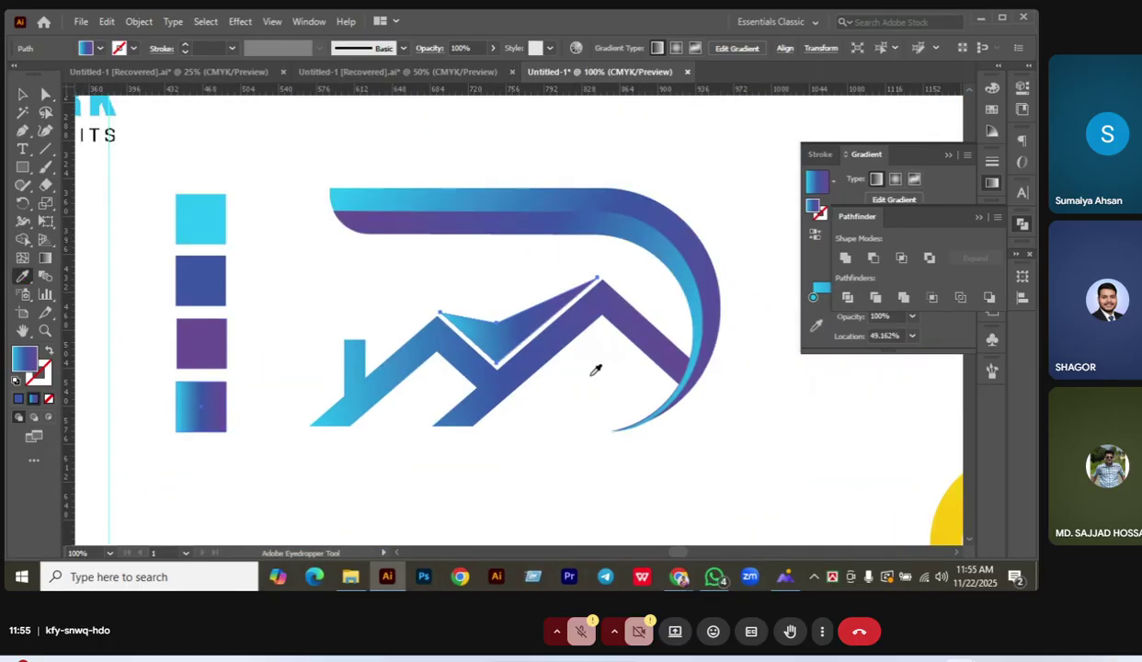
click(978, 218)
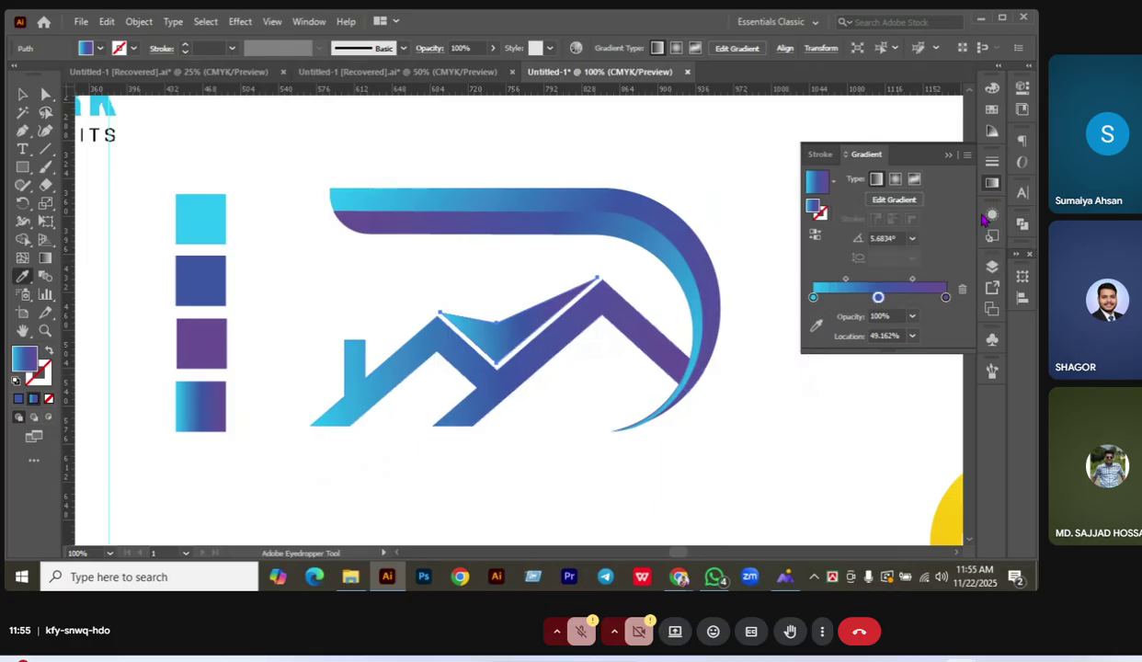
drag(879, 301, 941, 299)
double_click(941, 298)
click(944, 307)
drag(941, 300, 947, 298)
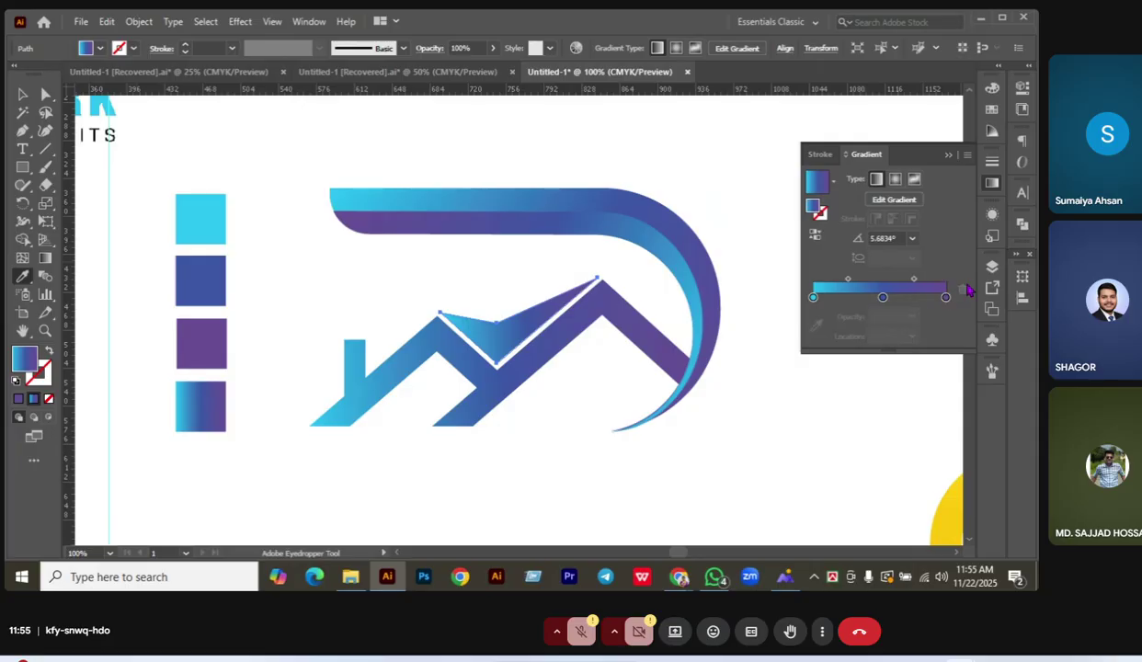
double_click(945, 298)
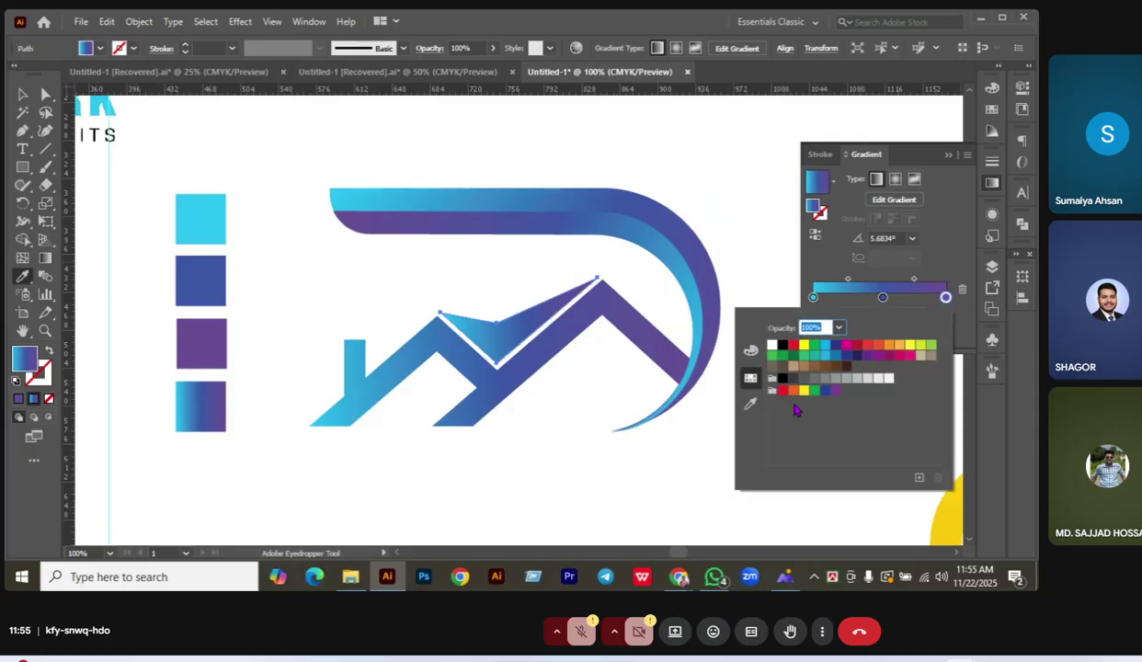
click(750, 402)
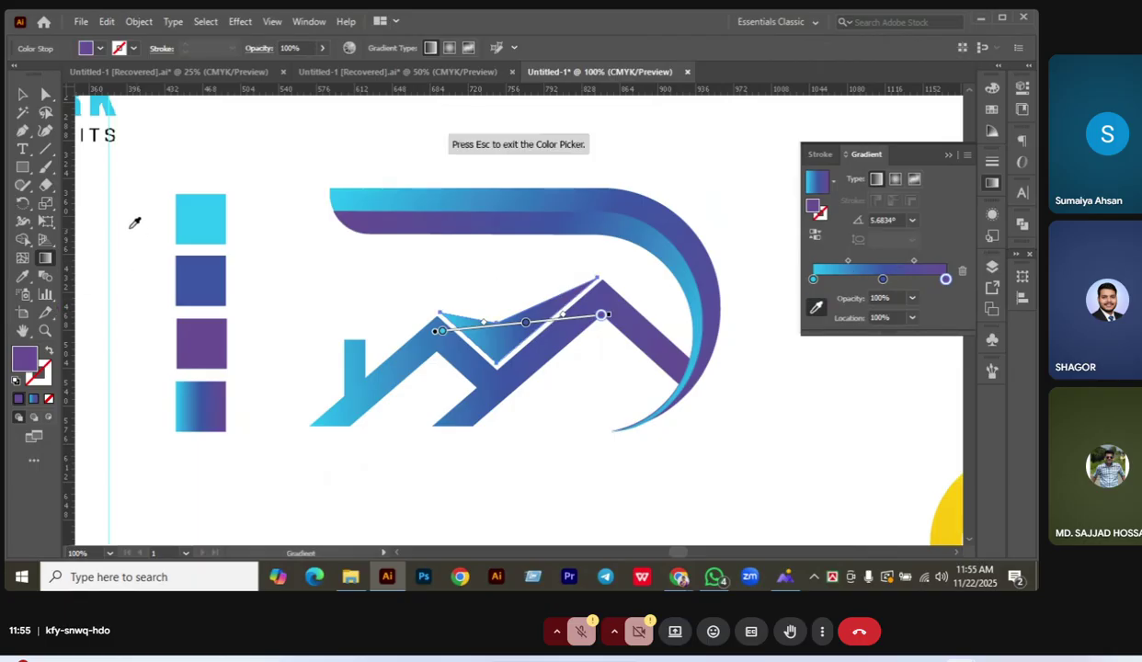
click(211, 219)
click(23, 94)
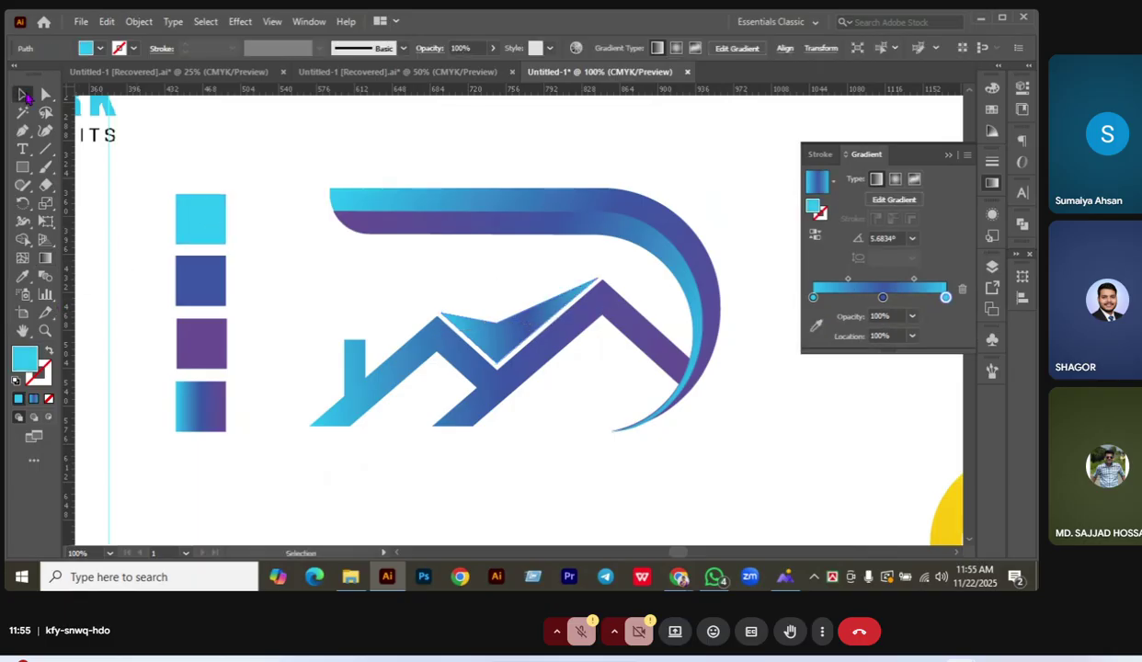
Move the accent gradient's dark blue middle stop to 33.5196% so the dark tone sits at the fold, and deselect the shape.
click(511, 318)
drag(848, 282, 857, 311)
click(913, 280)
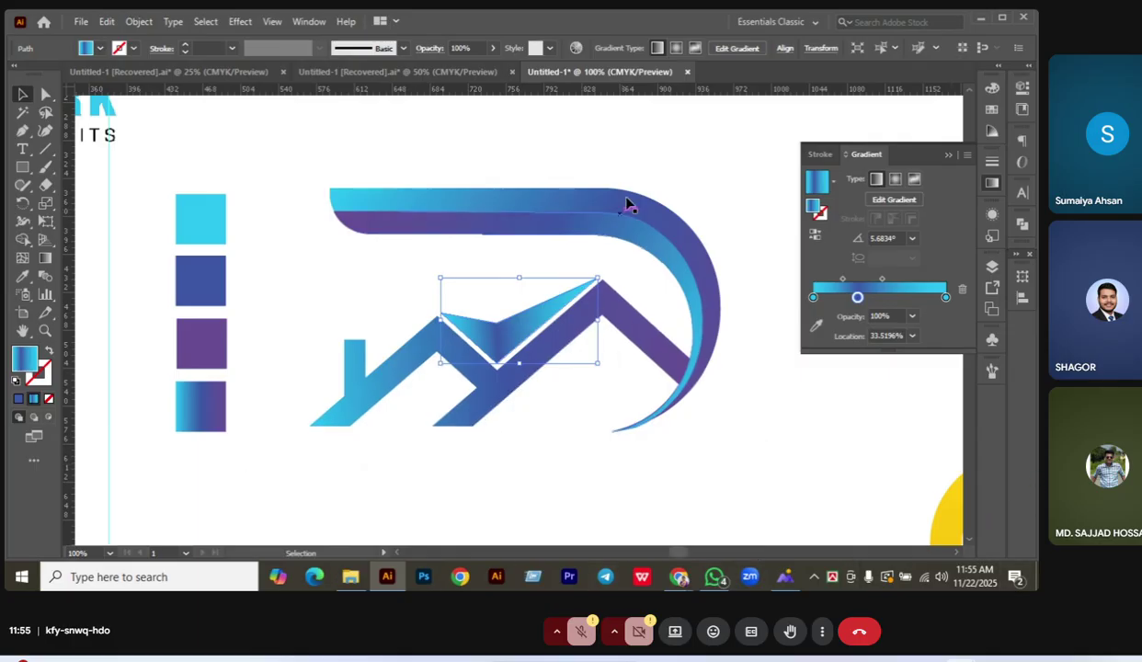
click(735, 262)
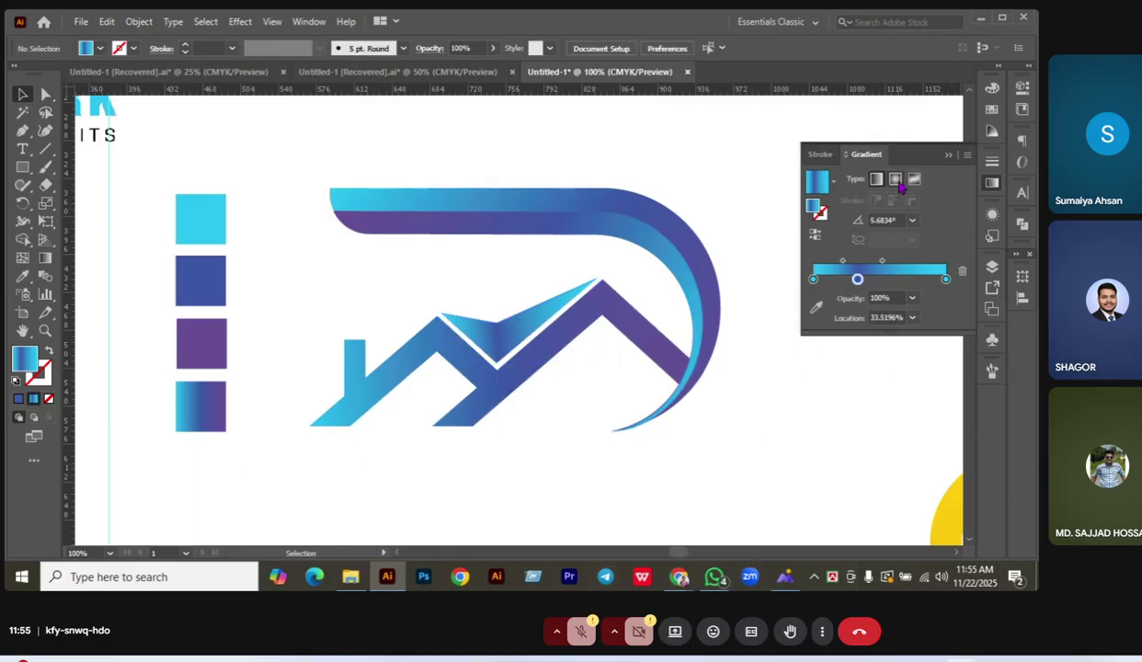
click(948, 154)
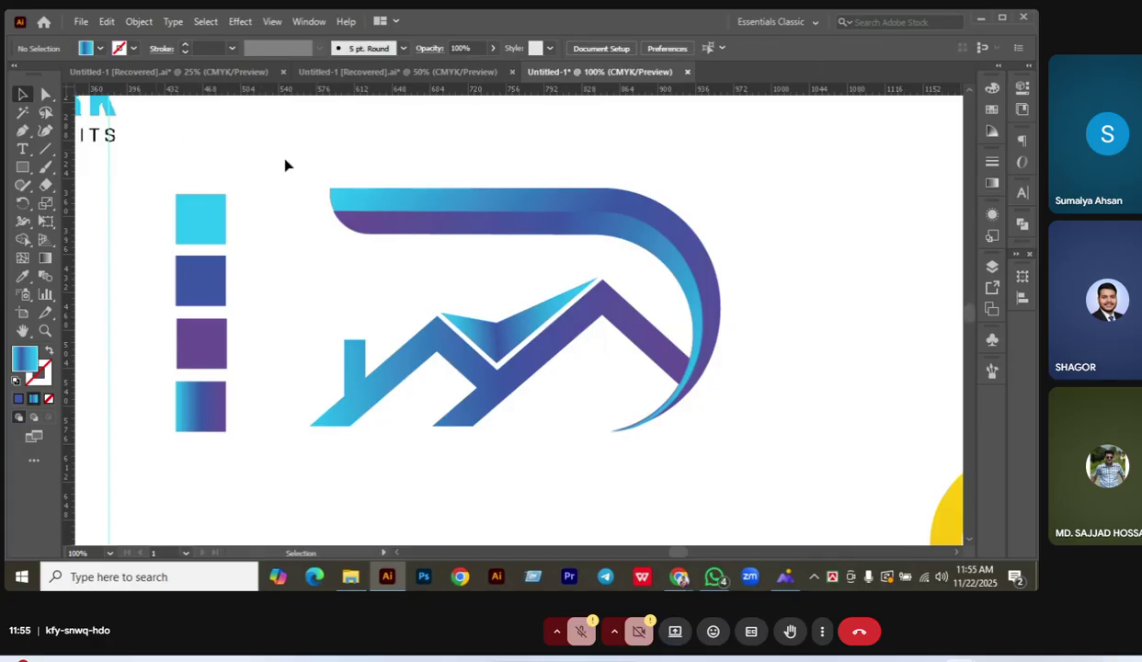
Group the roof shape with the check-shaped accent and scale the group down slightly, keeping its lower-right corner fixed.
drag(253, 145, 736, 474)
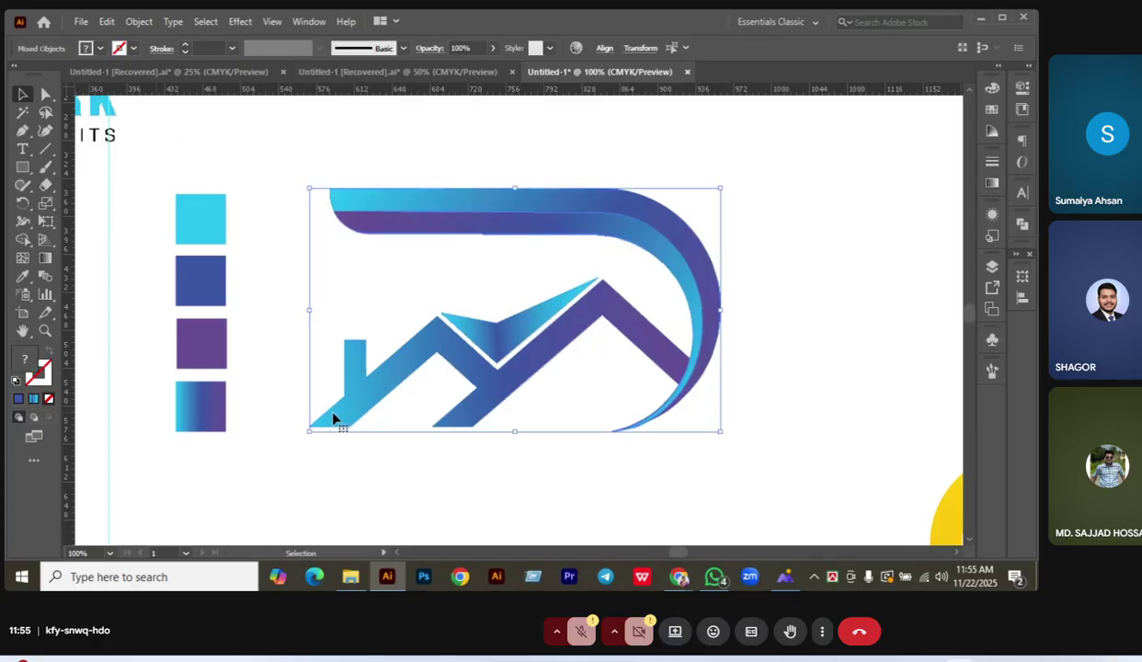
click(350, 489)
drag(326, 301, 552, 395)
key(ctrl+g)
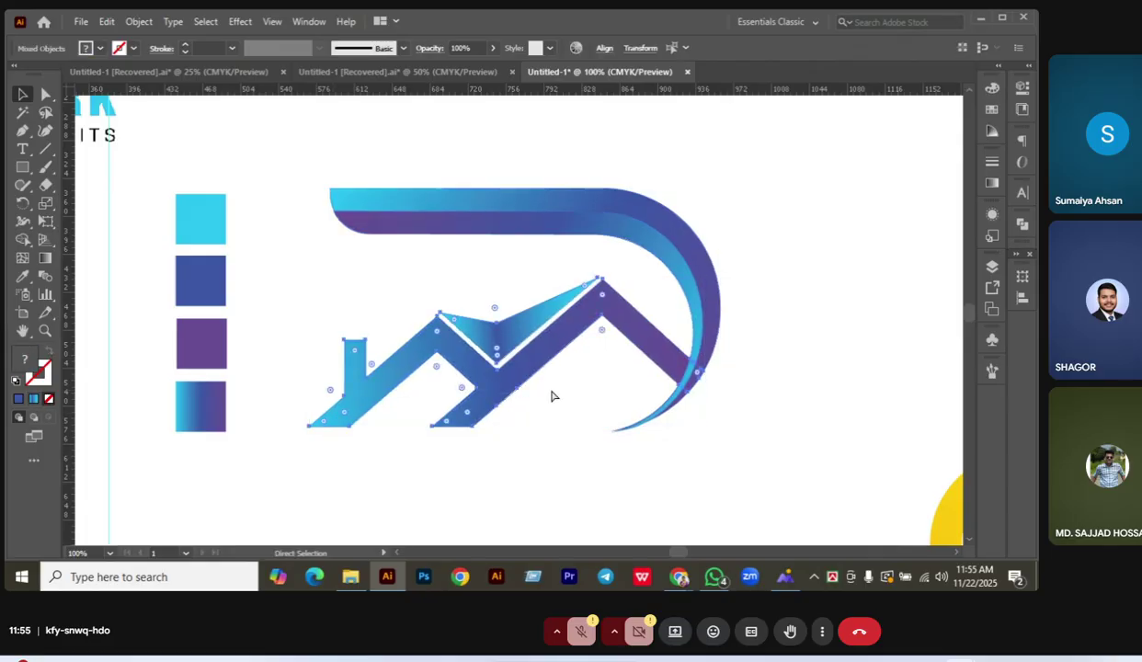
drag(308, 278, 332, 287)
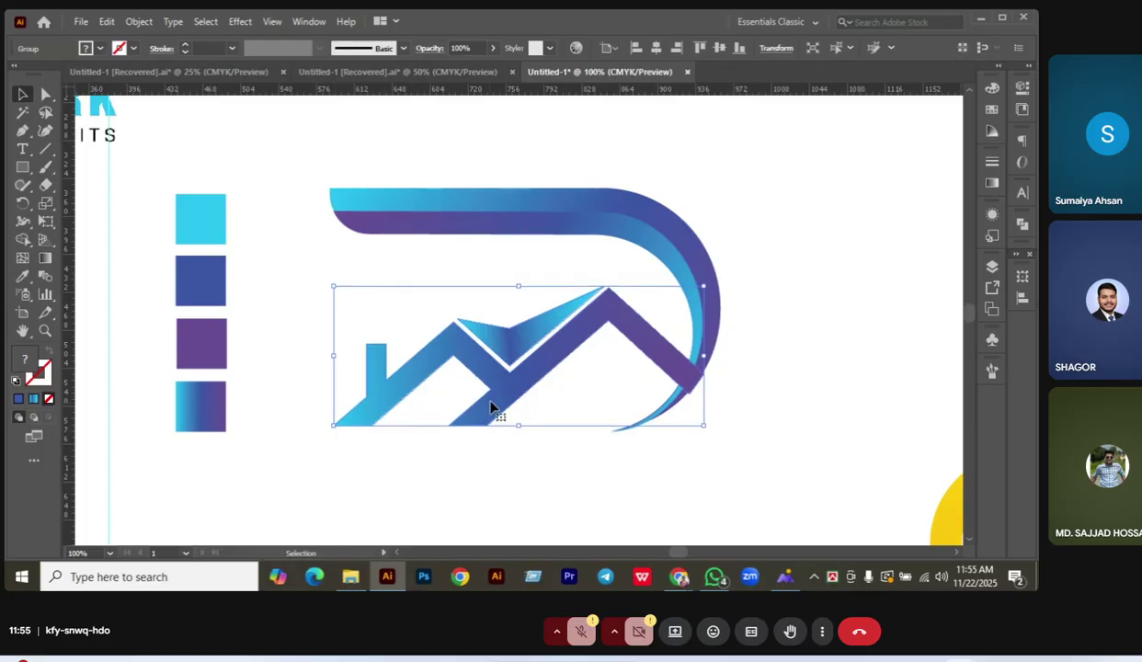
Send the grouped roof and accent to the back, behind the curved band, and deselect it.
right_click(568, 325)
mouse_move(661, 244)
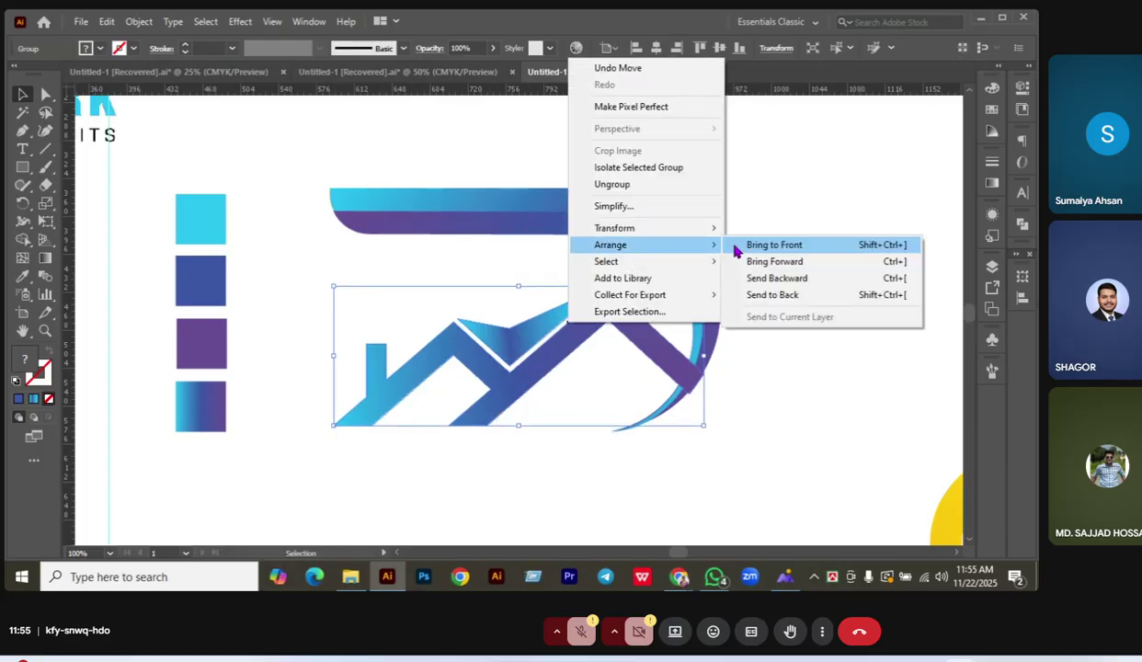
click(765, 295)
click(780, 443)
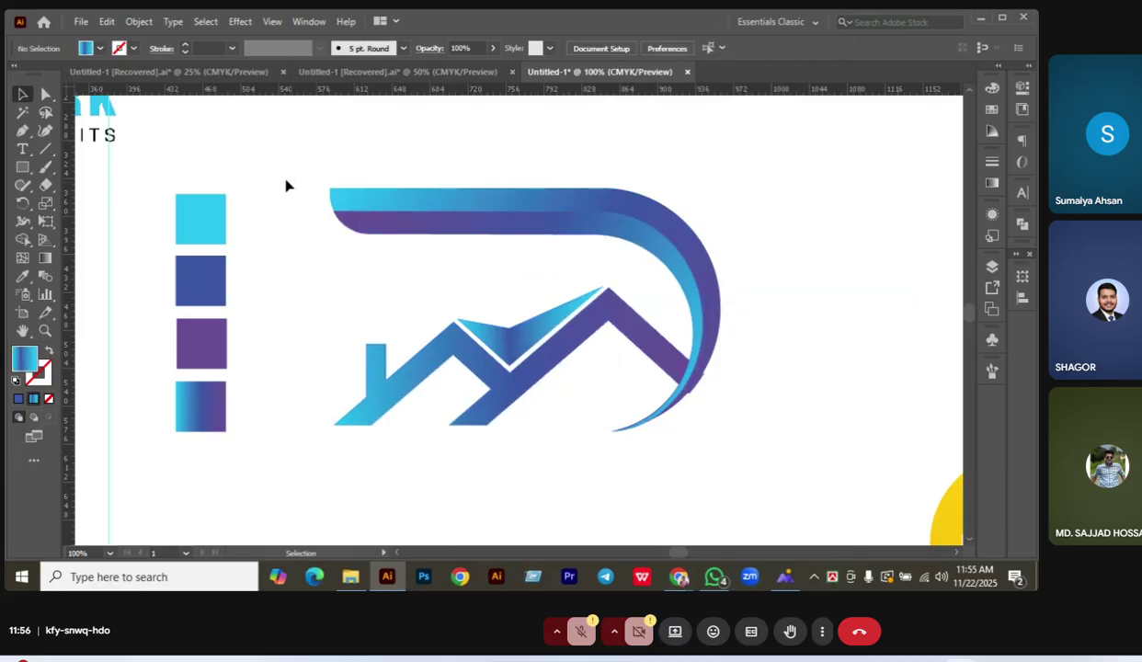
Trim off the sliver of the roof's right end sticking out past the curved band's outer edge with the Shape Builder tool.
drag(304, 136, 817, 452)
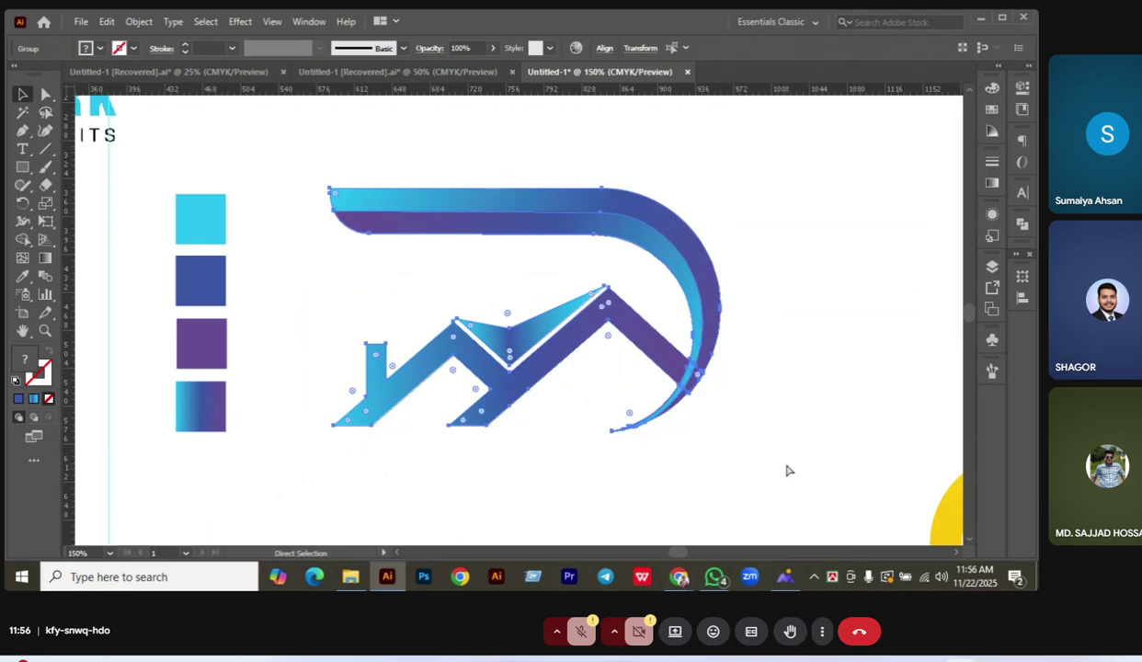
key(ctrl+plus)
key(ctrl+plus)
key(ctrl+plus)
drag(933, 541, 705, 407)
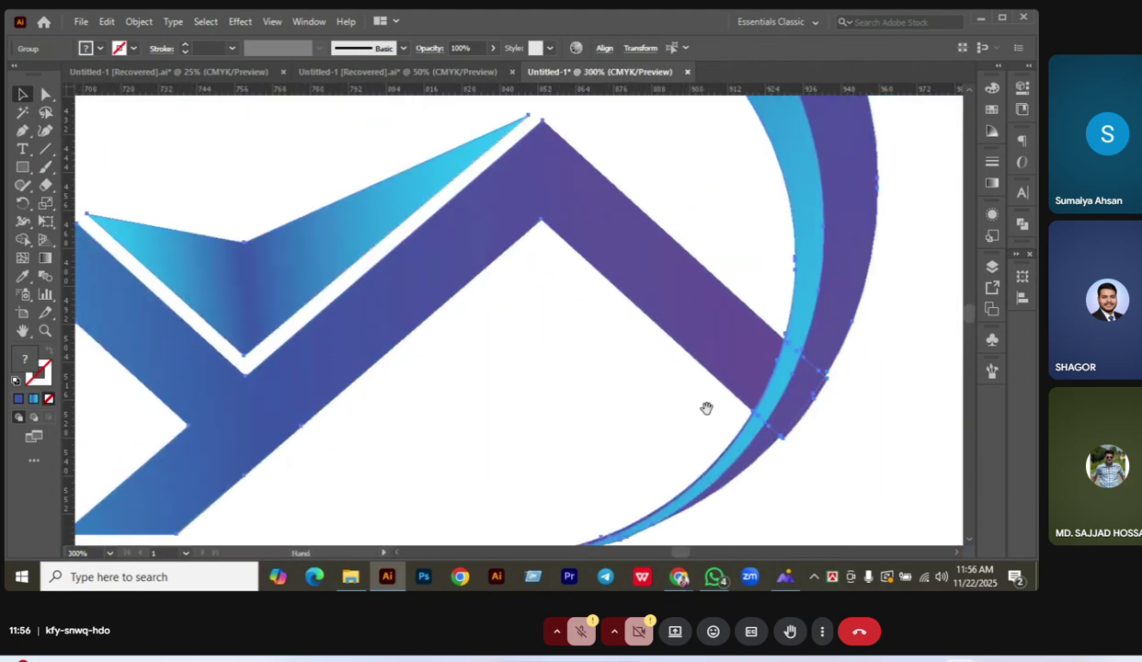
drag(799, 413, 670, 387)
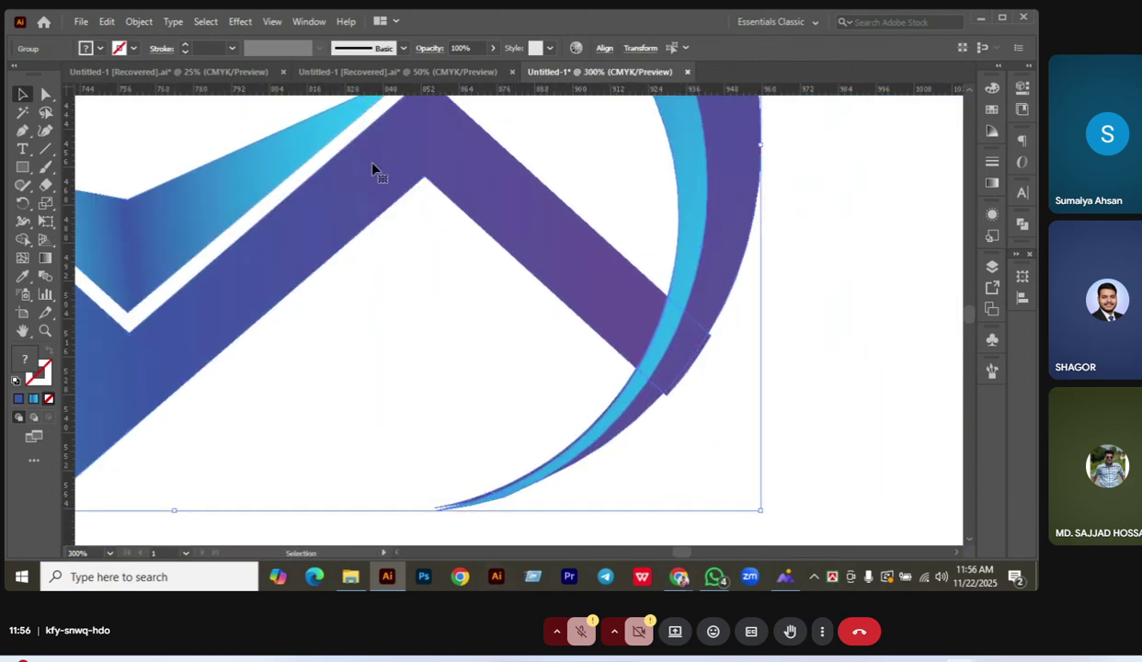
click(23, 240)
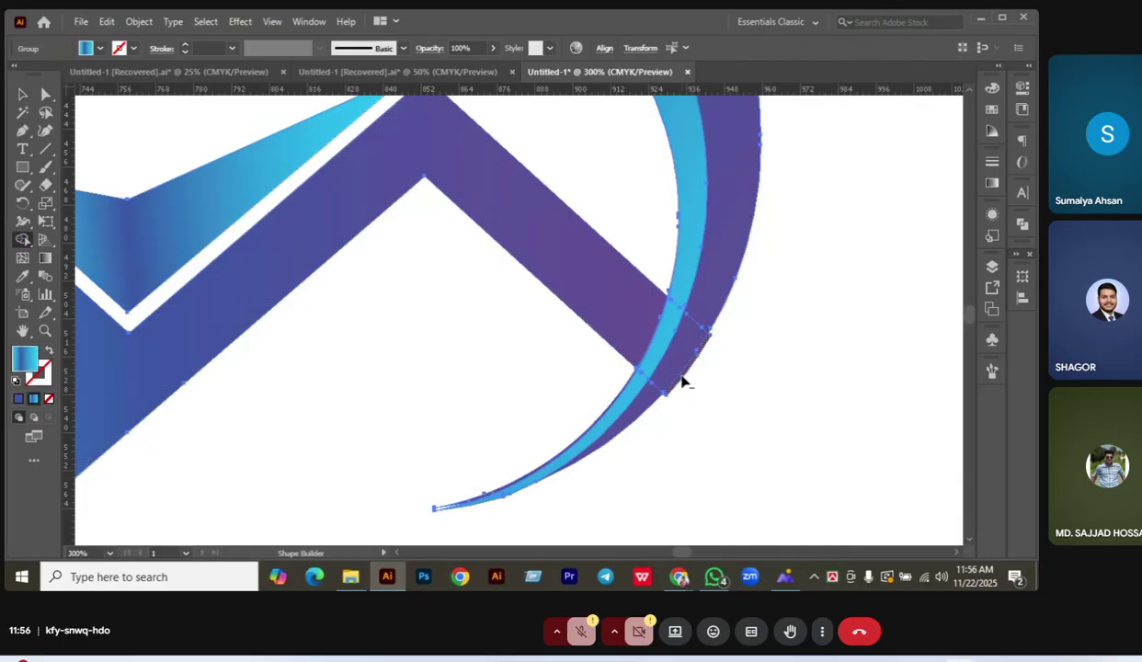
click(23, 94)
key(ctrl+a)
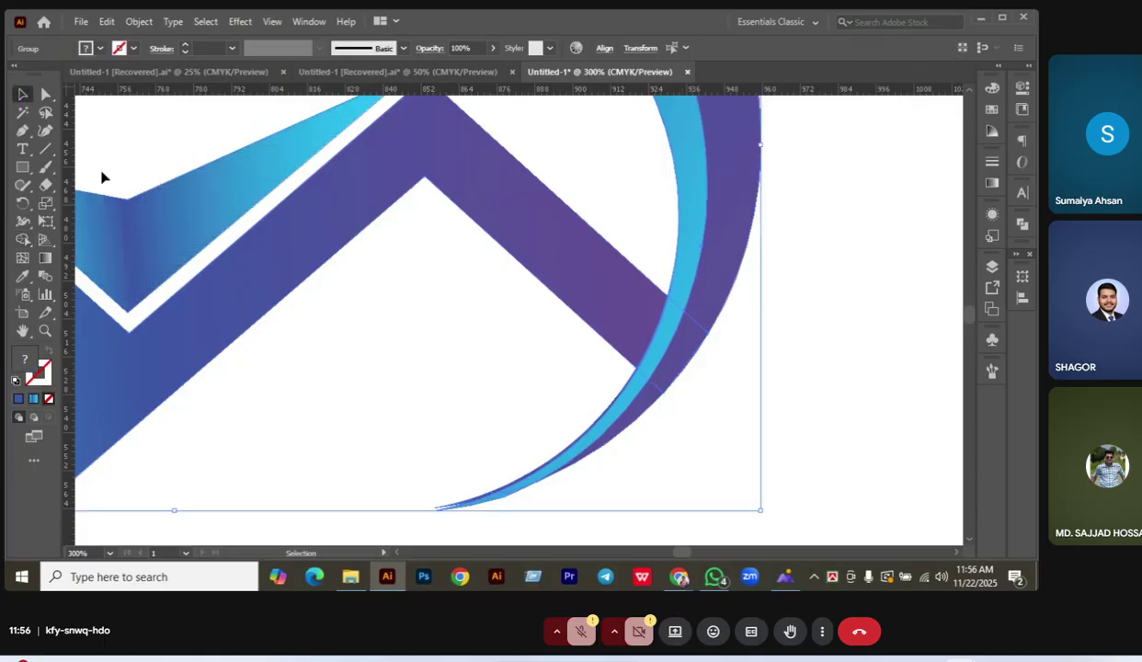
click(424, 439)
Review the whole house logo, examine the Champion Soccer Sports Club badge in the other open document, and return to the house logo.
key(ctrl+minus)
key(ctrl+minus)
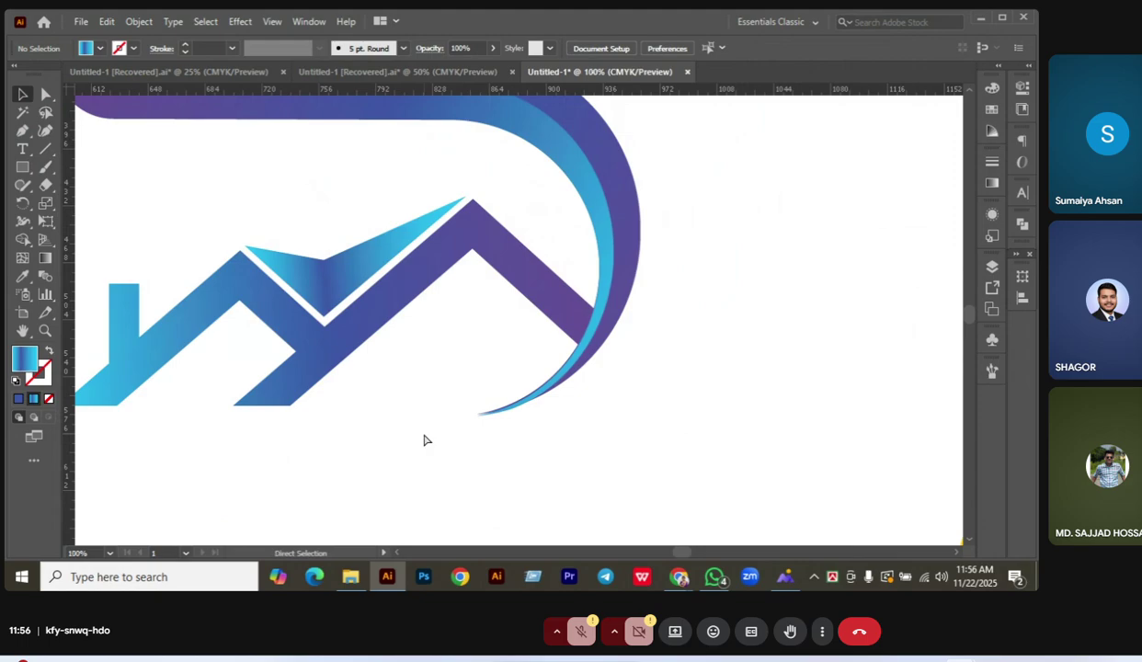
key(ctrl+minus)
scroll(792, 364, left, 3)
scroll(793, 364, up, 1)
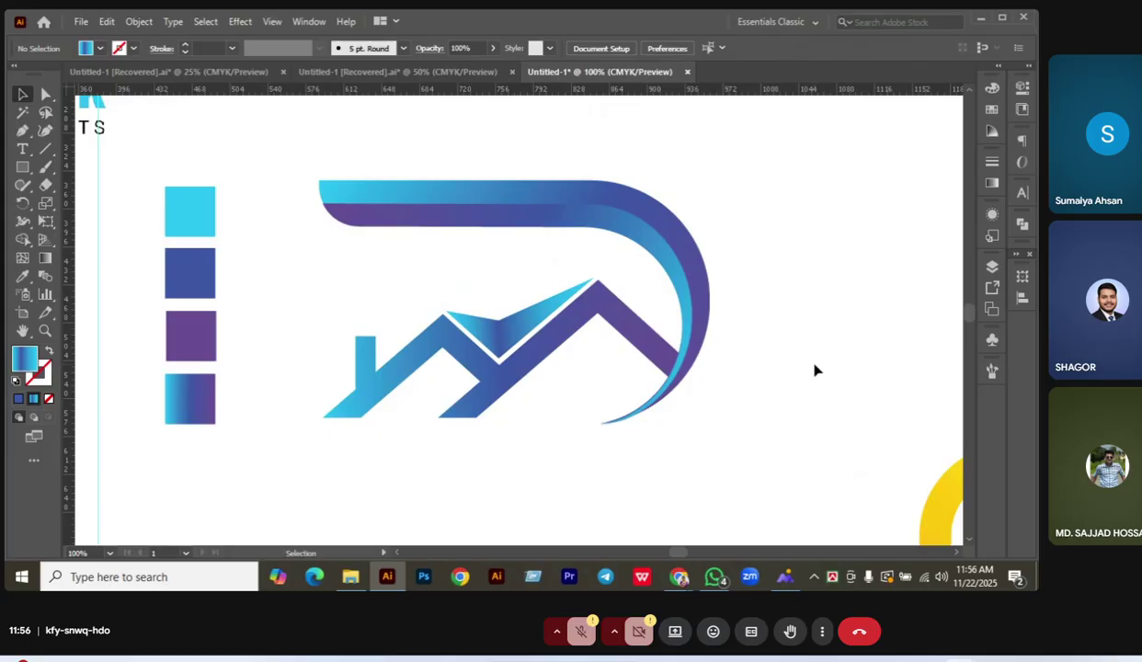
click(184, 71)
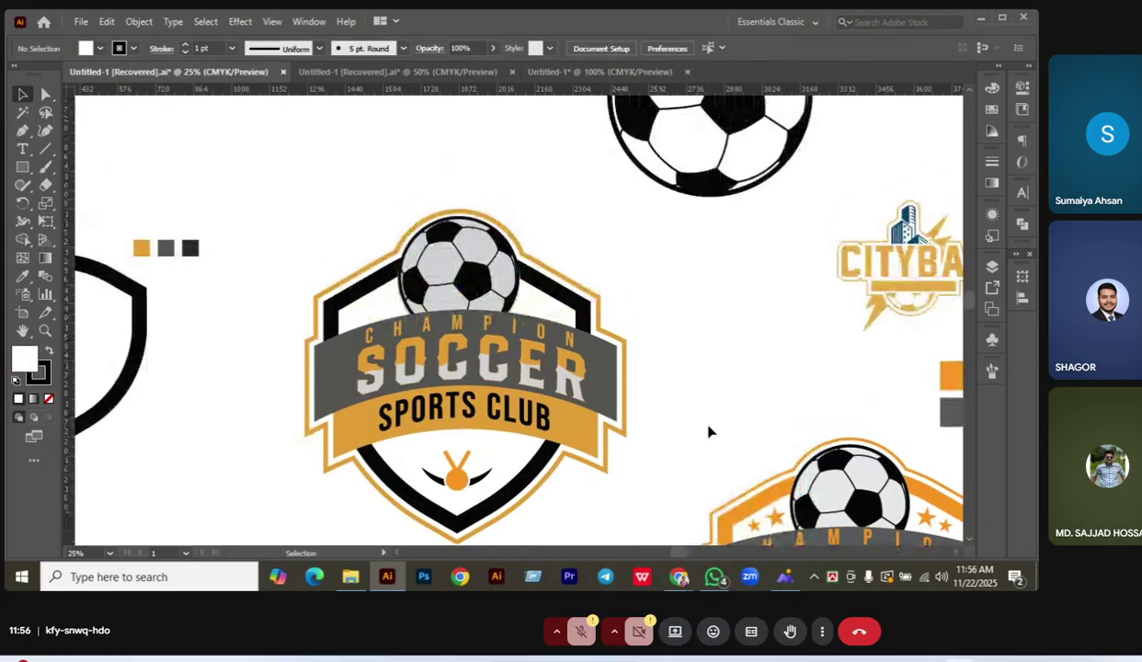
scroll(708, 431, up, 2)
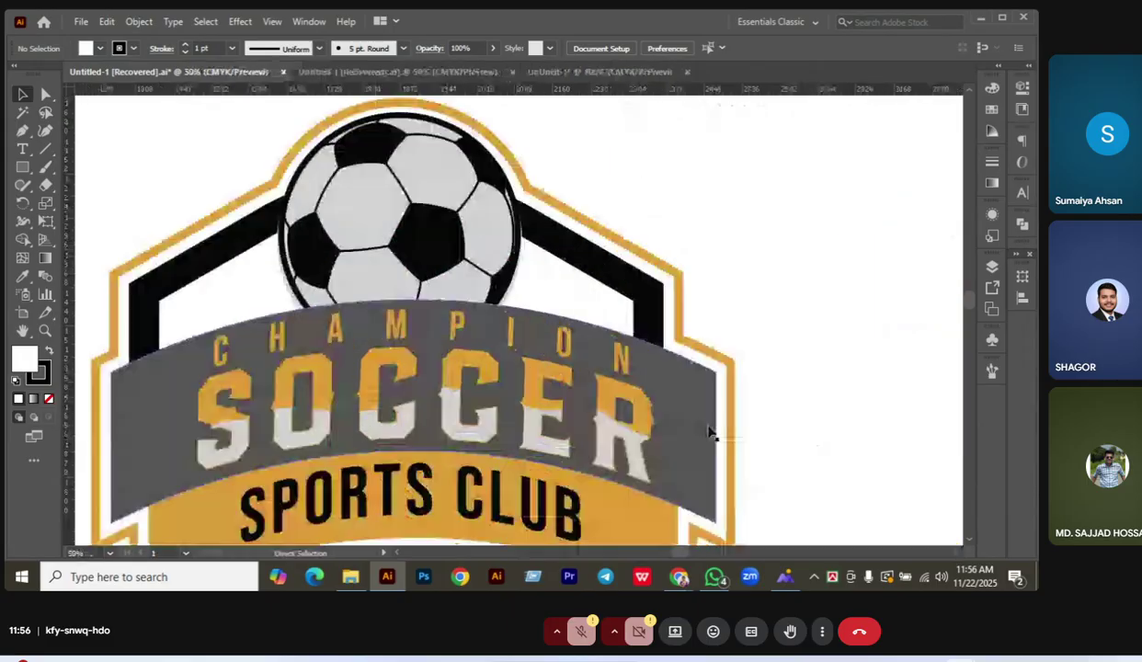
scroll(708, 431, down, 1)
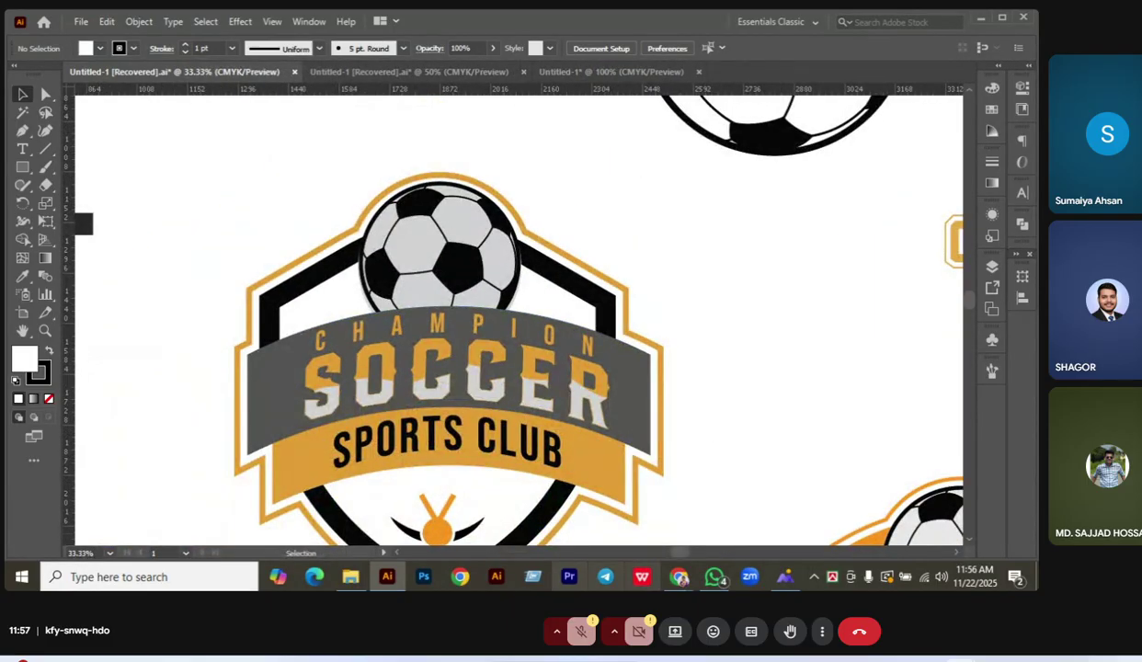
scroll(752, 265, down, 3)
scroll(752, 266, up, 1)
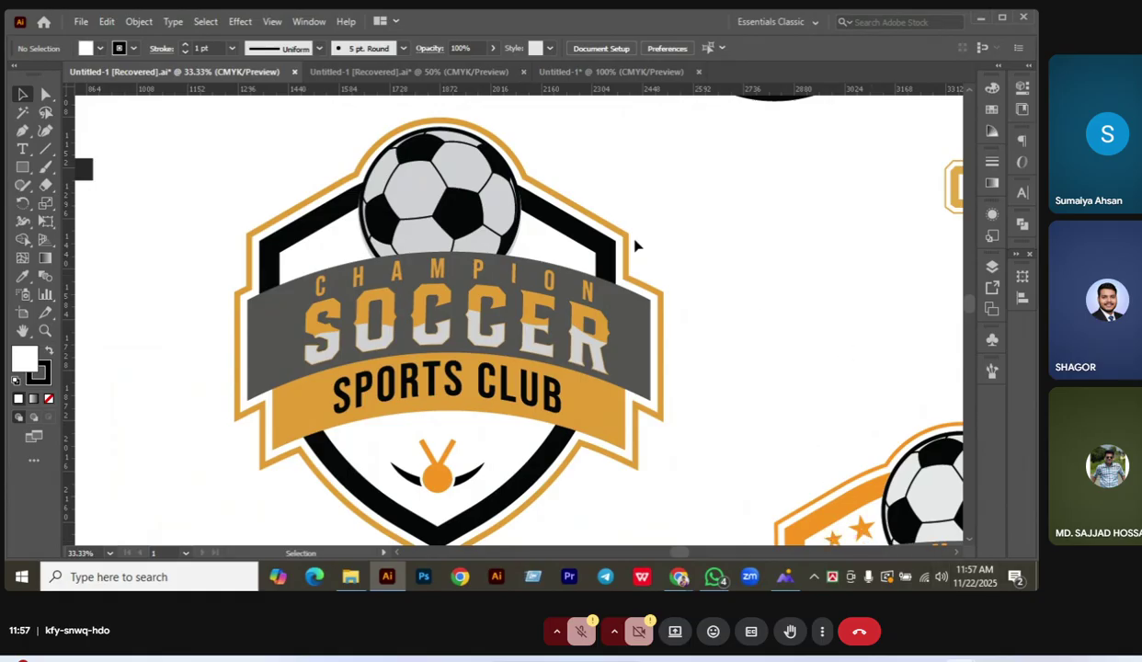
click(611, 72)
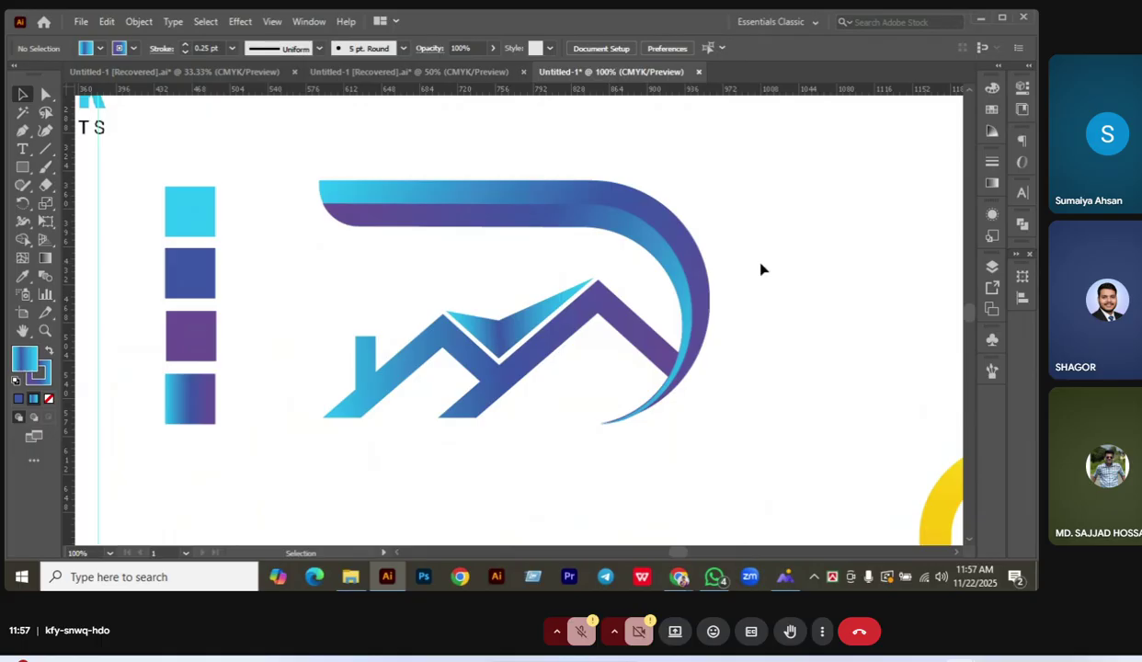